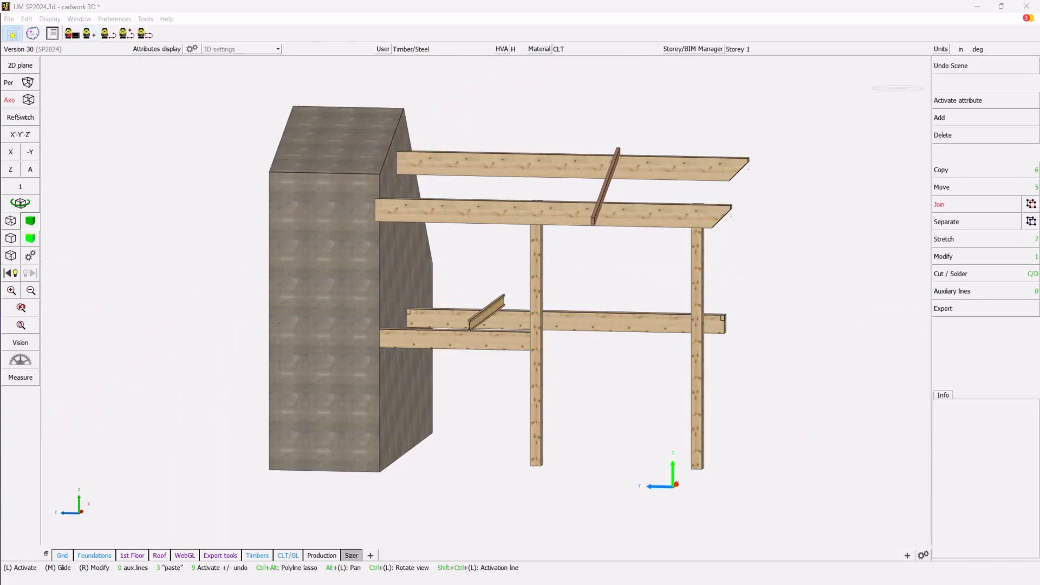
- Switch to the Chrome window with the WoodWorks U.S. Sizer page
{"action": "key", "text": "alt+Tab"}
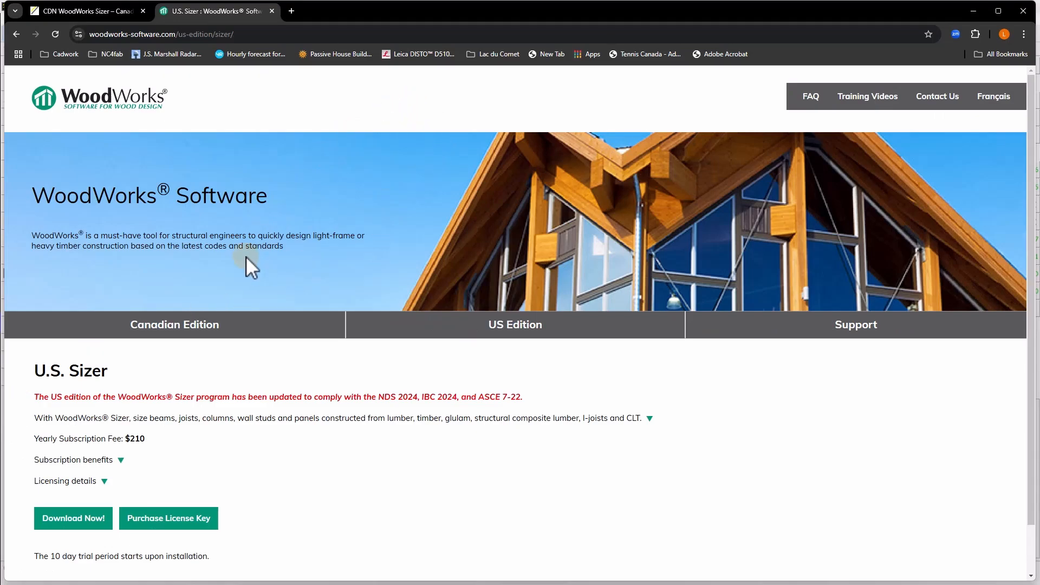
- Scroll through the WoodWorks U.S. Sizer page
{"action": "scroll", "coordinate": [245, 252], "scroll_direction": "down", "scroll_amount": 1}
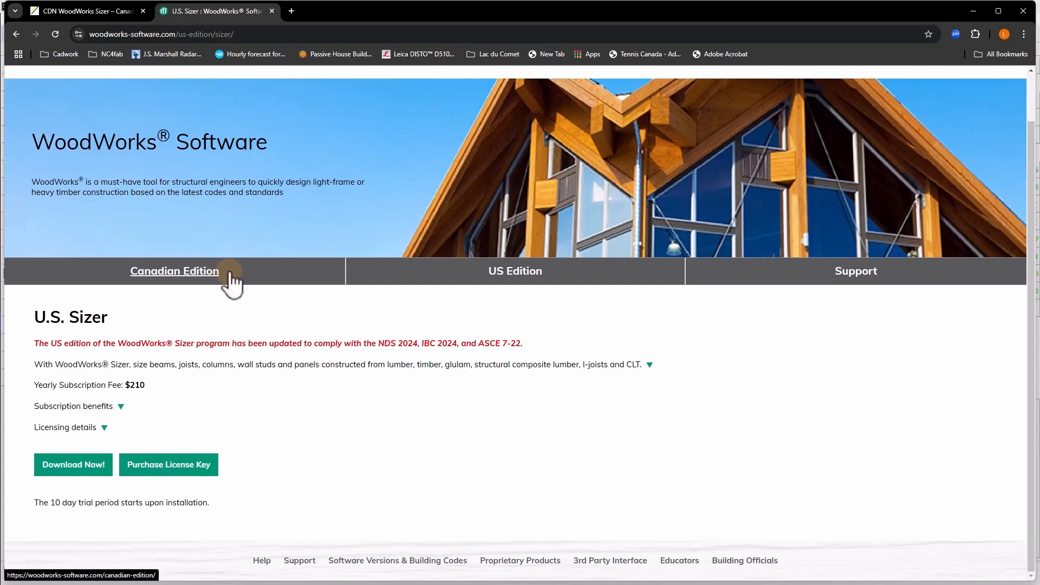
{"action": "scroll", "coordinate": [231, 276], "scroll_direction": "up", "scroll_amount": 1}
{"action": "scroll", "coordinate": [231, 276], "scroll_direction": "down", "scroll_amount": 1}
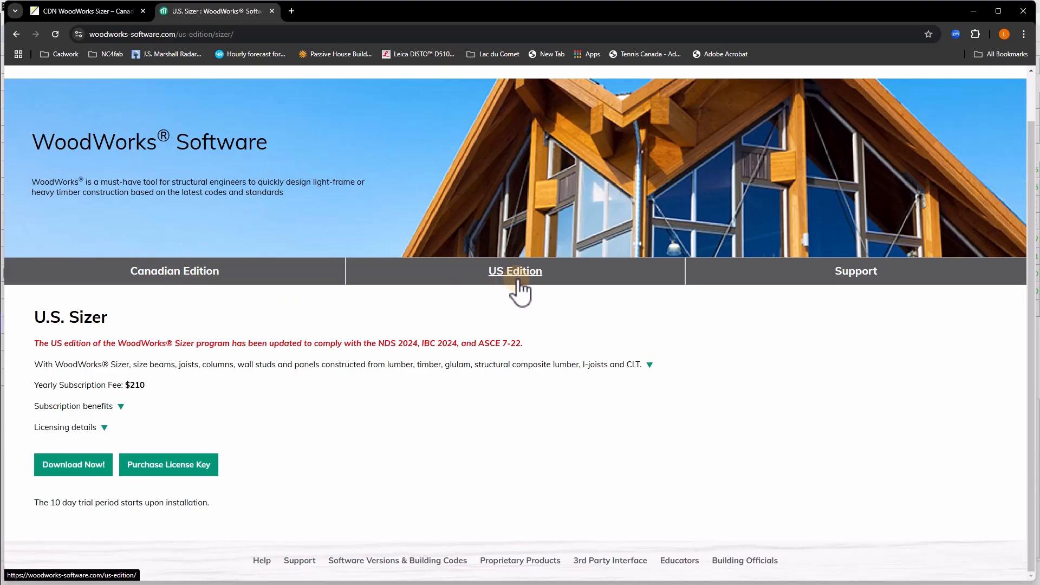
{"action": "scroll", "coordinate": [139, 224], "scroll_direction": "up", "scroll_amount": 1}
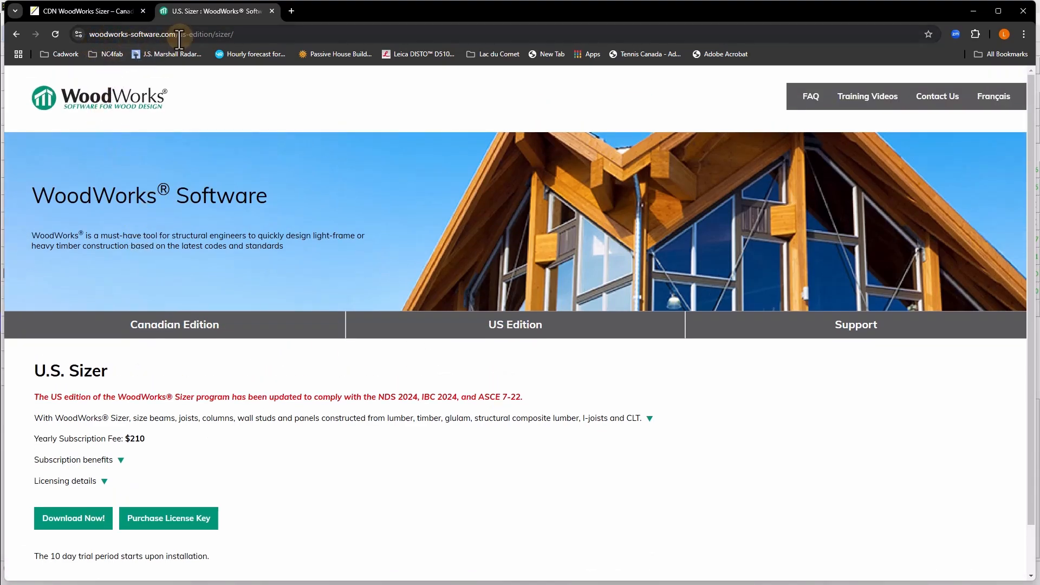
- Review the CDN WoodWorks Sizer store page ($210.00/year), then minimize the browser
{"action": "left_click", "coordinate": [97, 10]}
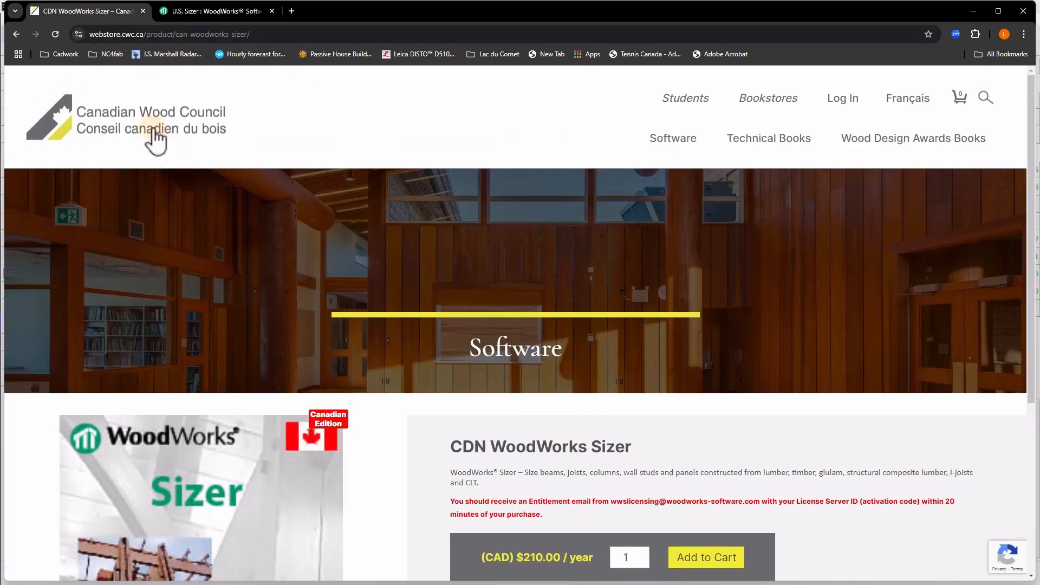
{"action": "scroll", "coordinate": [355, 364], "scroll_direction": "down", "scroll_amount": 4}
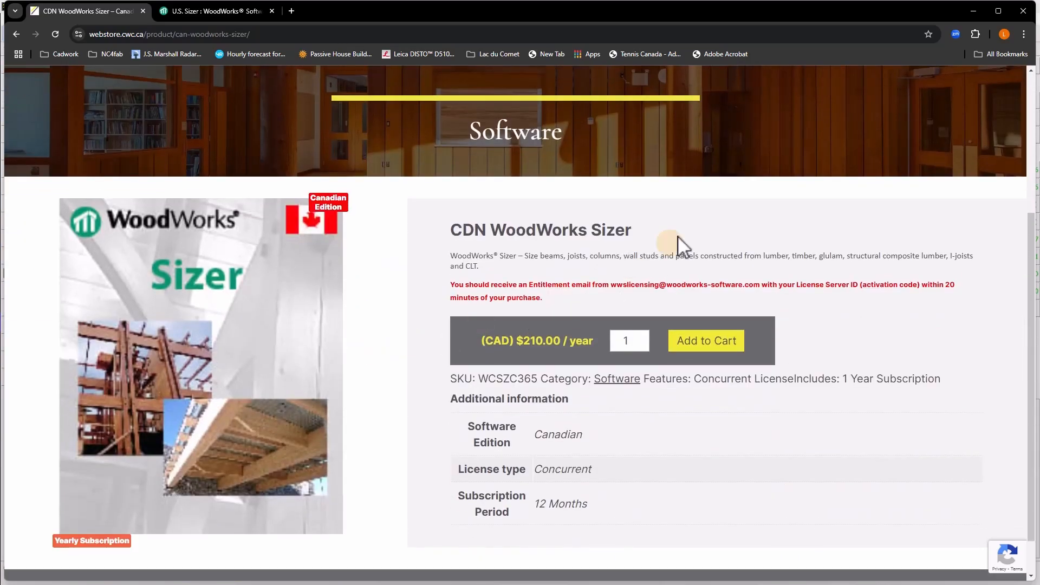
{"action": "scroll", "coordinate": [399, 252], "scroll_direction": "up", "scroll_amount": 1}
{"action": "scroll", "coordinate": [370, 250], "scroll_direction": "up", "scroll_amount": 3}
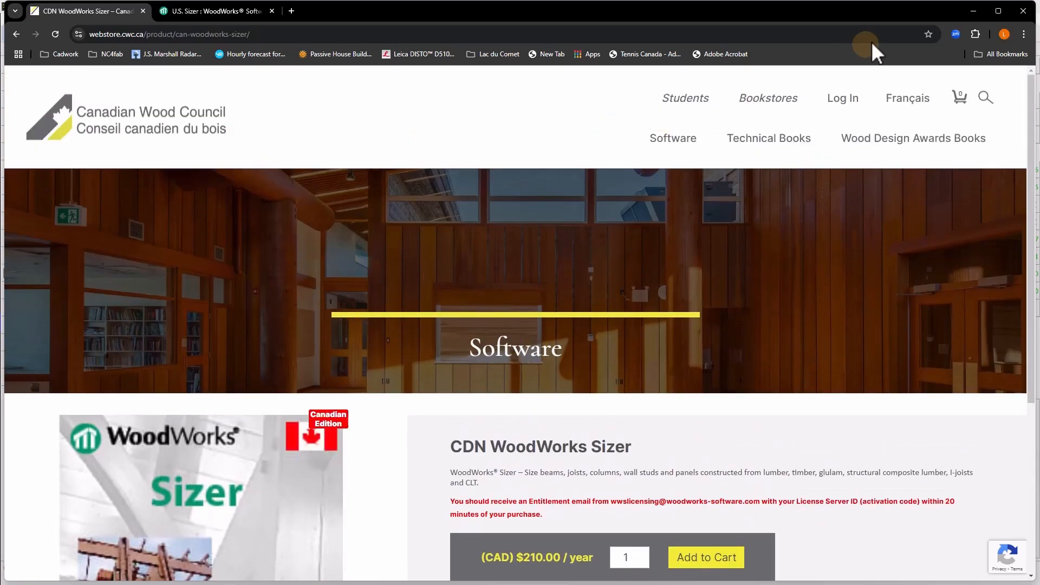
{"action": "left_click", "coordinate": [973, 9]}
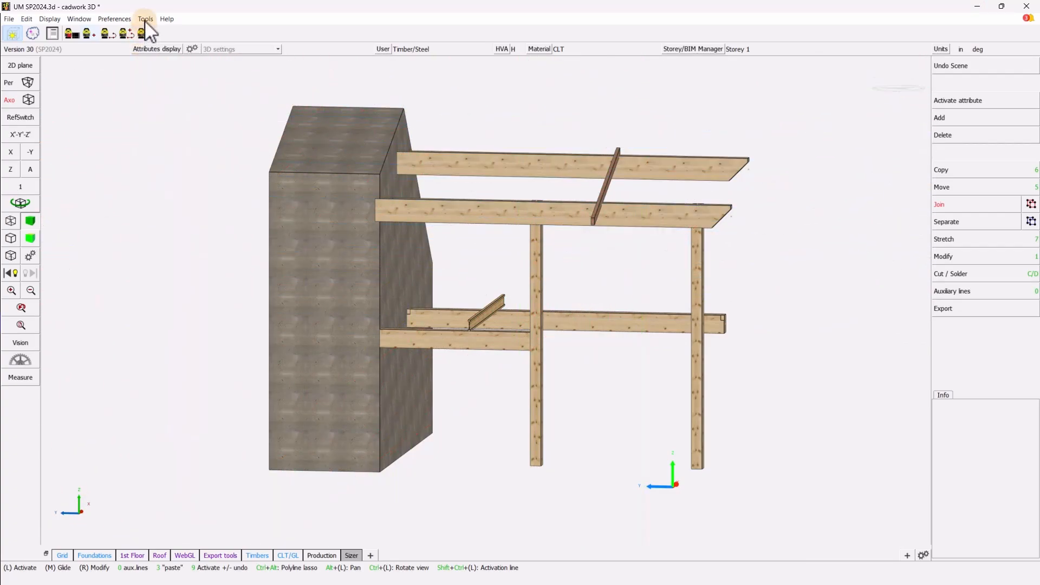
- Show the cadwork Plugins toolbar from the Window menu and launch WoodWorks Sizer
{"action": "left_click", "coordinate": [80, 18]}
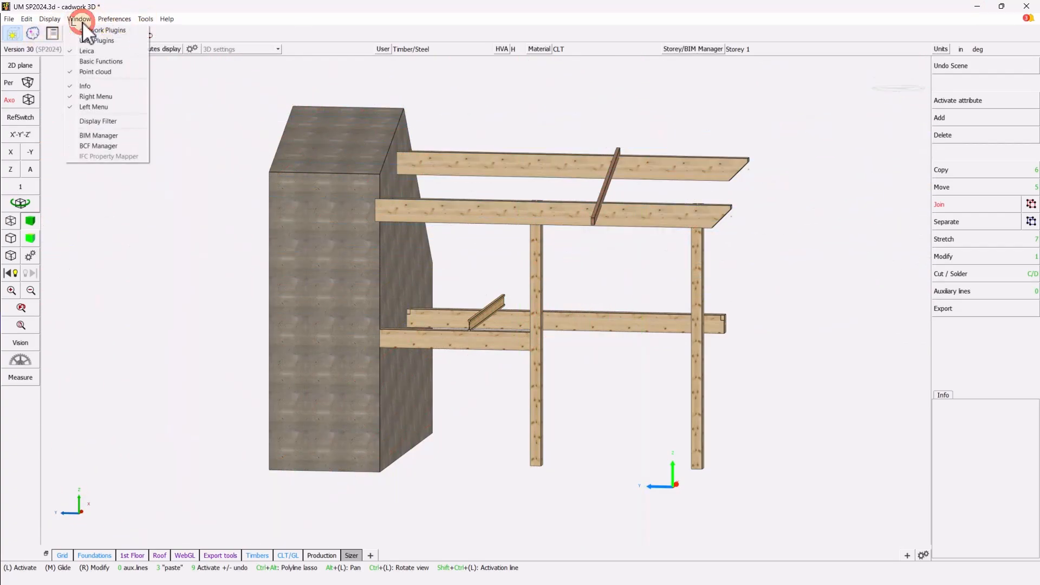
{"action": "left_click", "coordinate": [76, 30]}
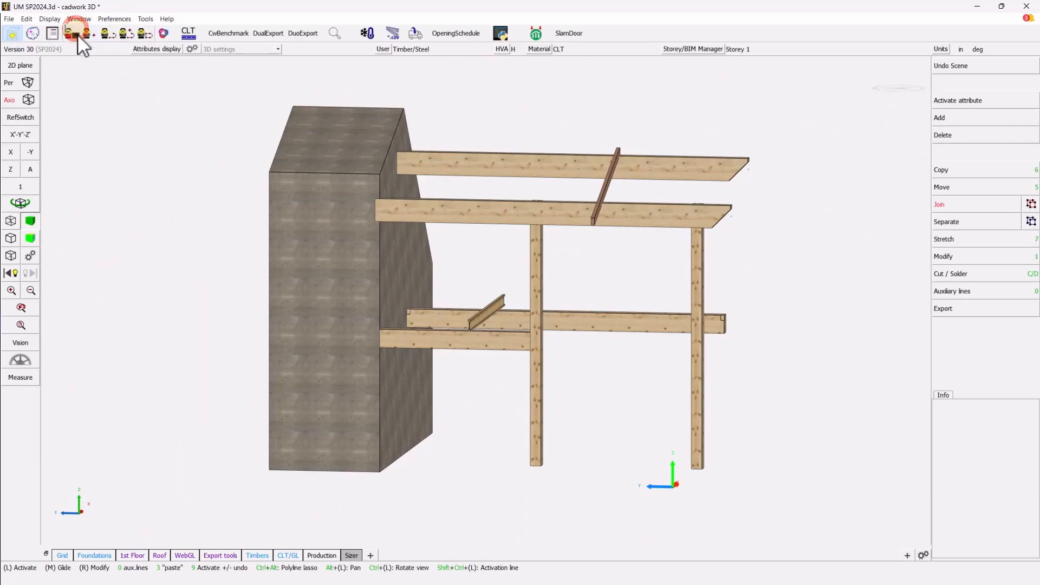
{"action": "left_click", "coordinate": [536, 33]}
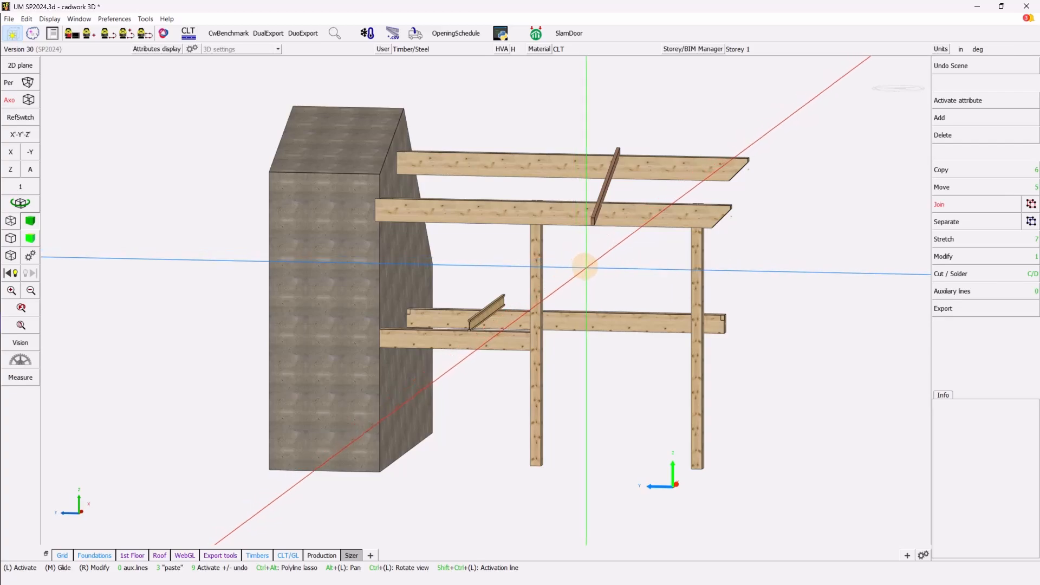
- Rotate the view and activate the diagonal NI-60 - 11 7/8 Nordic joist on the lower beams
{"action": "key", "text": "ctrl"}
{"action": "left_click_drag", "start_coordinate": [592, 269], "coordinate": [484, 300], "text": "ctrl"}
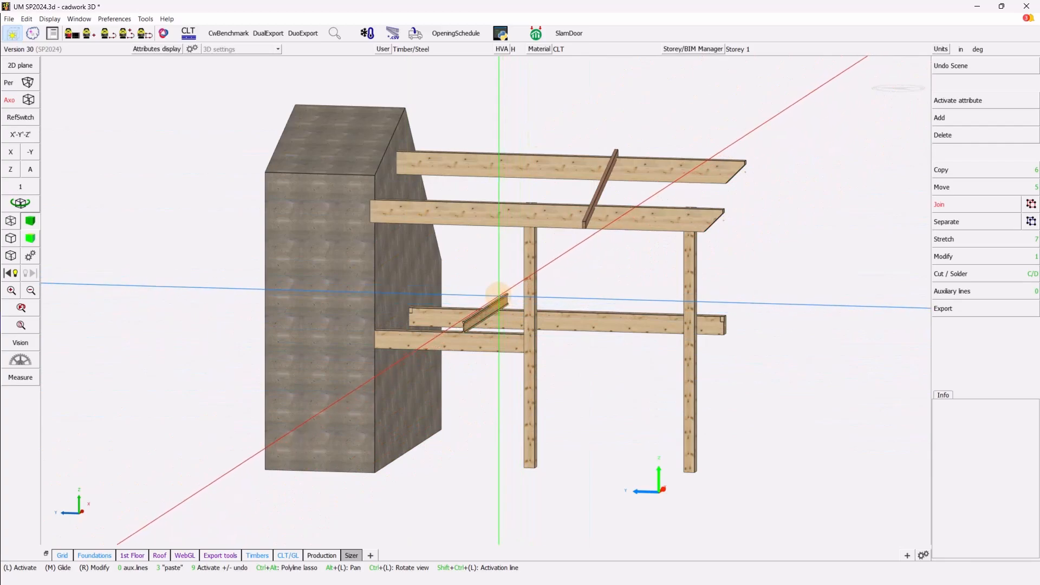
{"action": "left_click", "coordinate": [500, 297]}
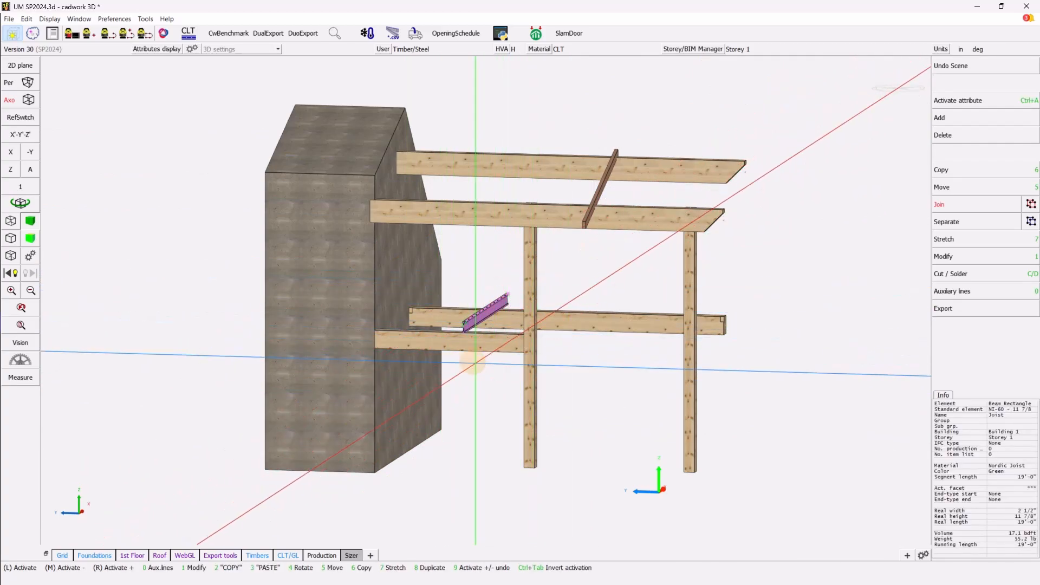
{"action": "scroll", "coordinate": [484, 360], "scroll_direction": "up", "scroll_amount": 3}
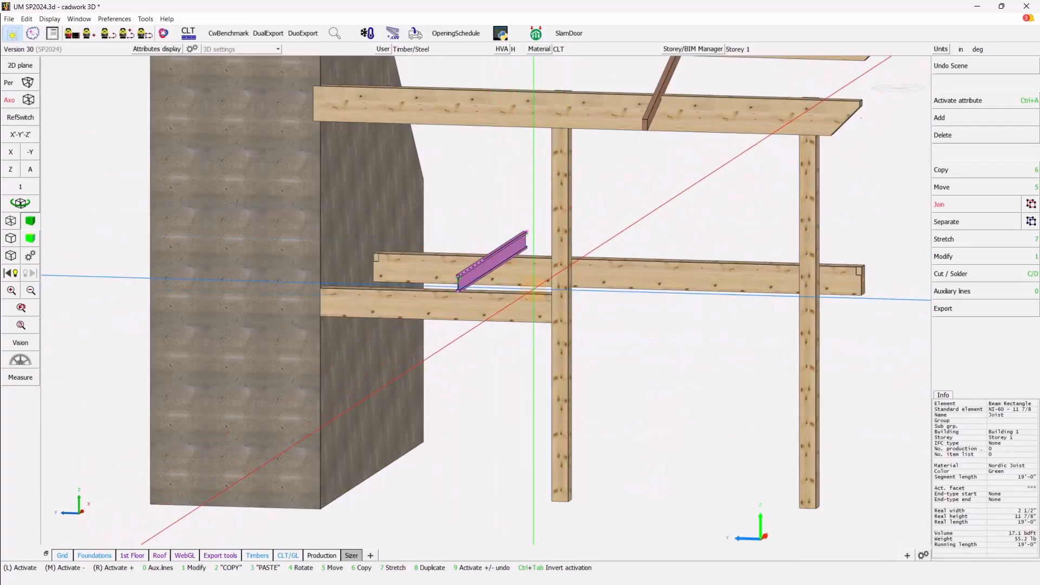
{"action": "scroll", "coordinate": [534, 287], "scroll_direction": "down", "scroll_amount": 3}
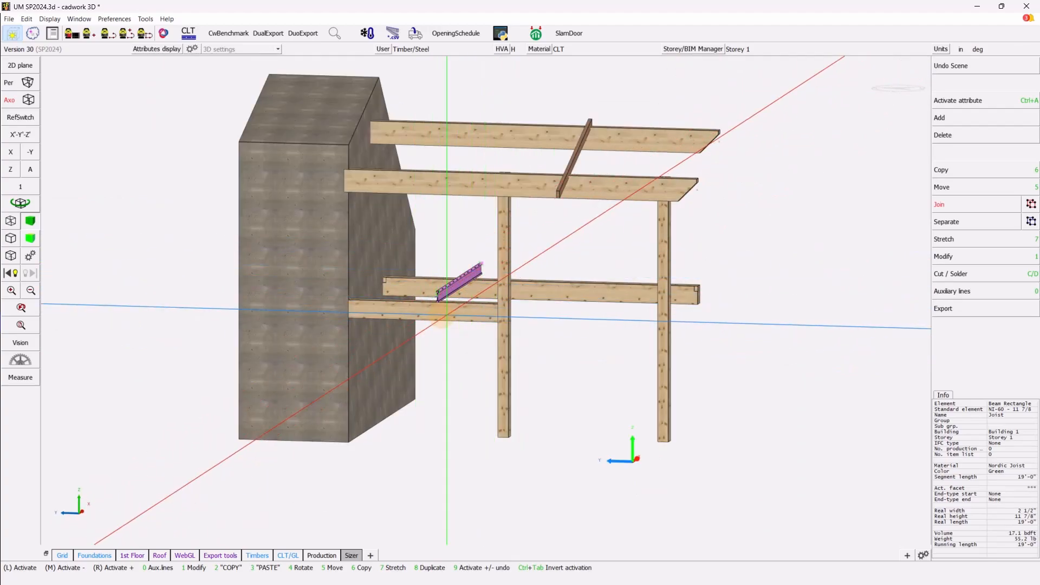
{"action": "scroll", "coordinate": [449, 316], "scroll_direction": "up", "scroll_amount": 2}
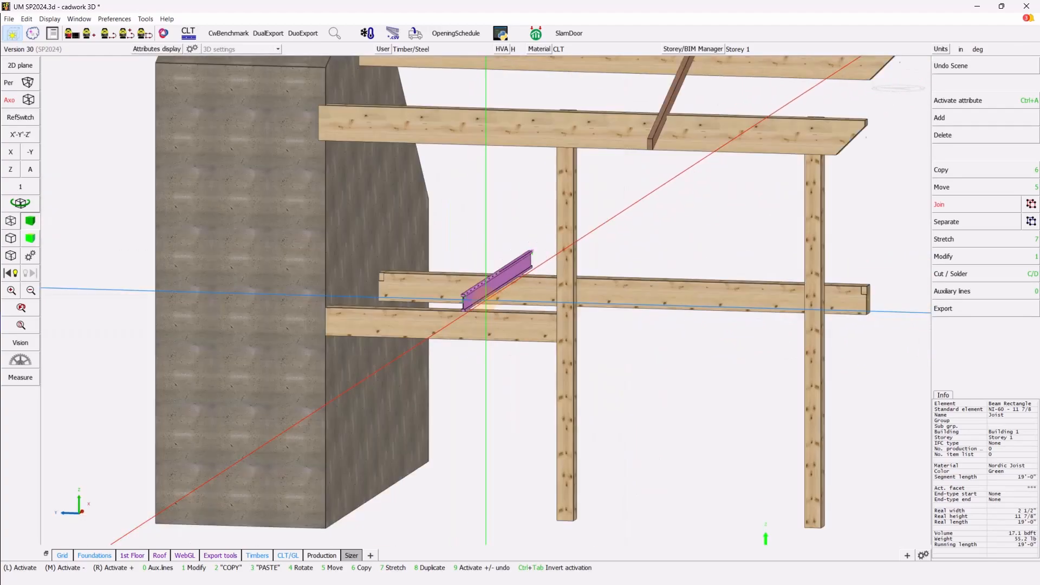
{"action": "scroll", "coordinate": [486, 298], "scroll_direction": "down", "scroll_amount": 3}
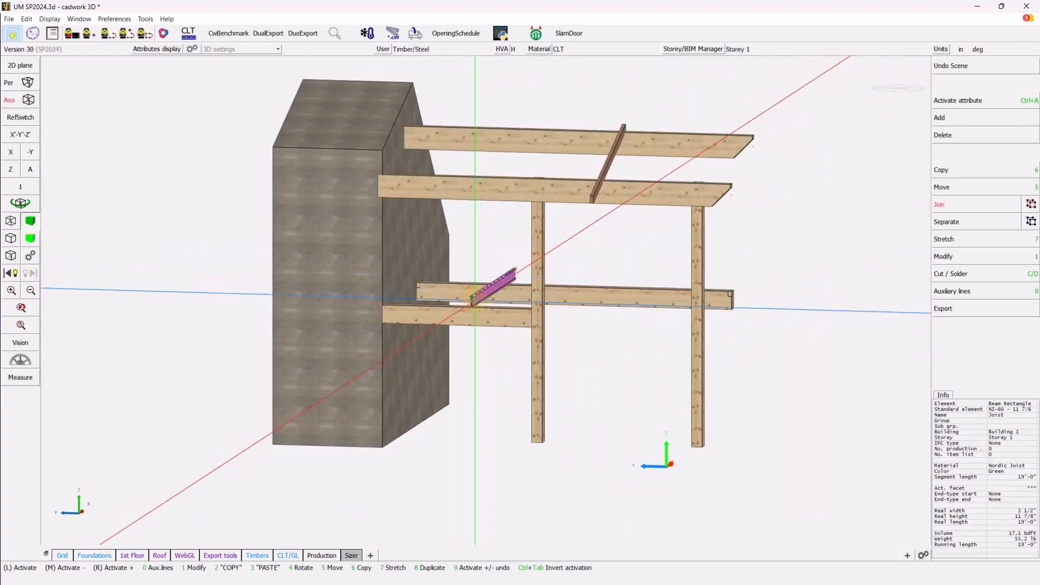
- Start adding a new beam element and bring up the beam types
{"action": "left_click", "coordinate": [946, 121]}
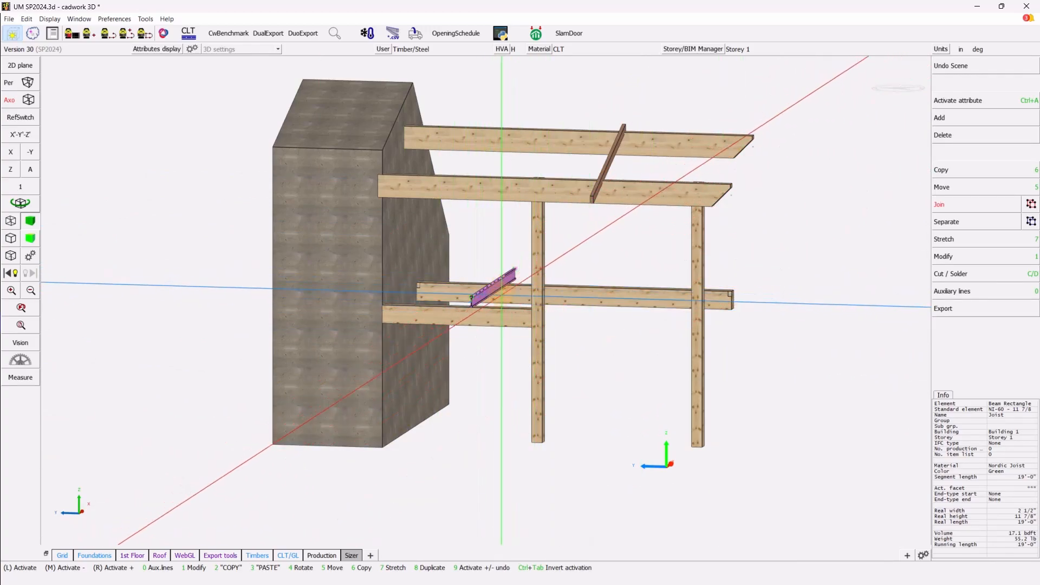
{"action": "left_click", "coordinate": [969, 123]}
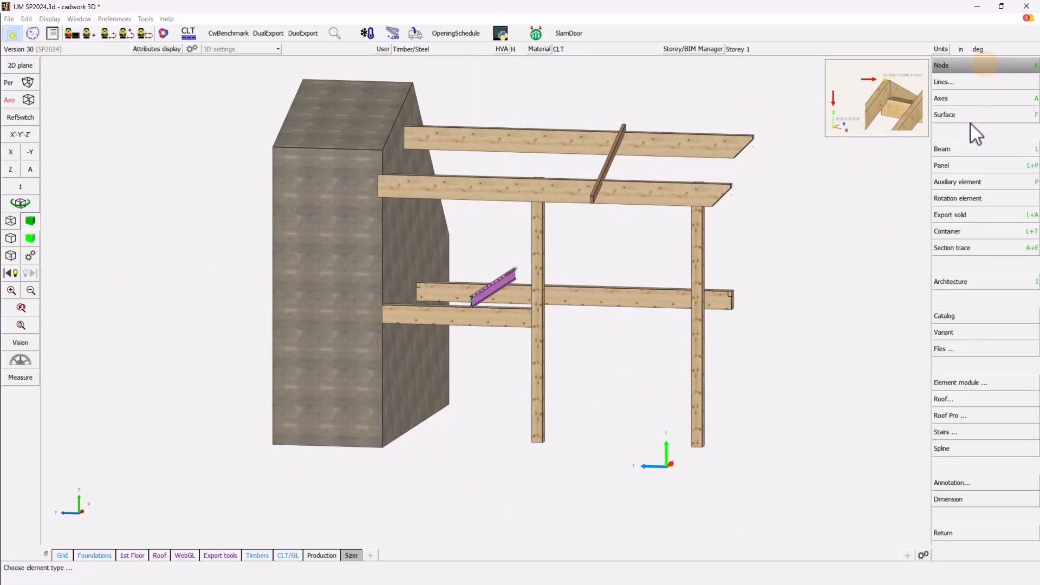
{"action": "left_click", "coordinate": [962, 150]}
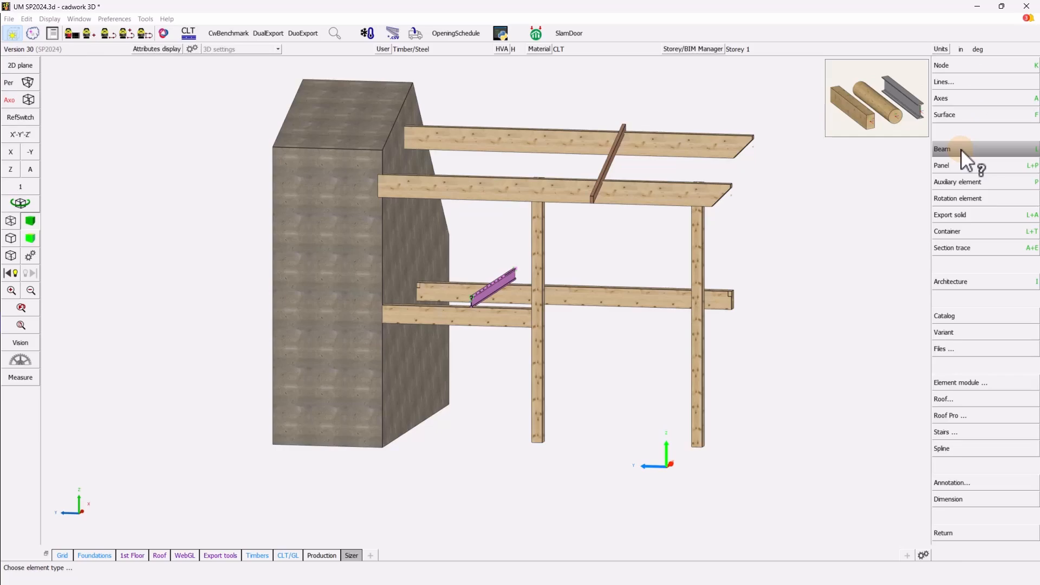
{"action": "left_click", "coordinate": [960, 149]}
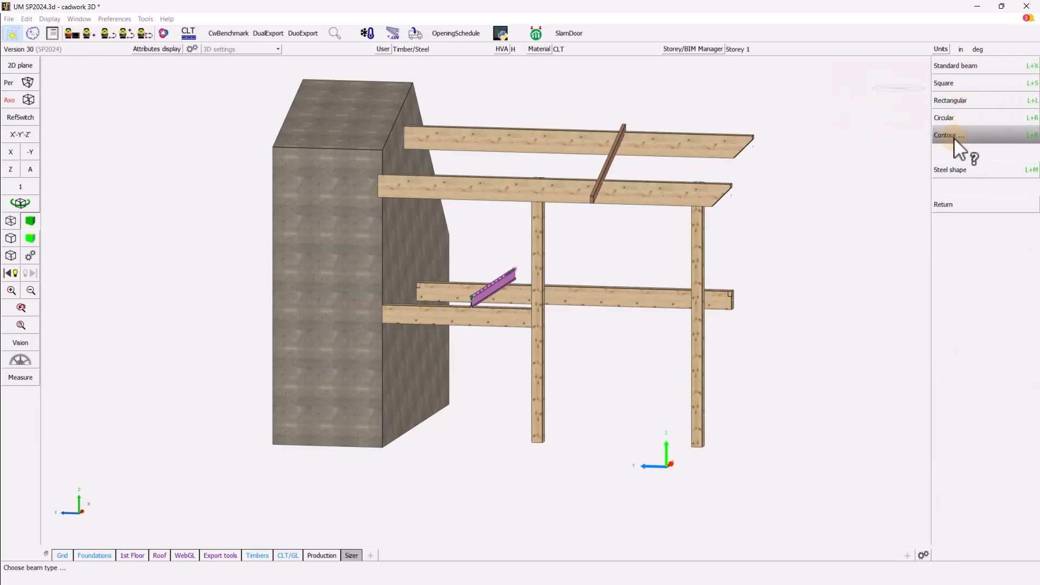
- Browse the Nordic Joists sizes in the standard beam catalogue, then back out
{"action": "mouse_move", "coordinate": [959, 85]}
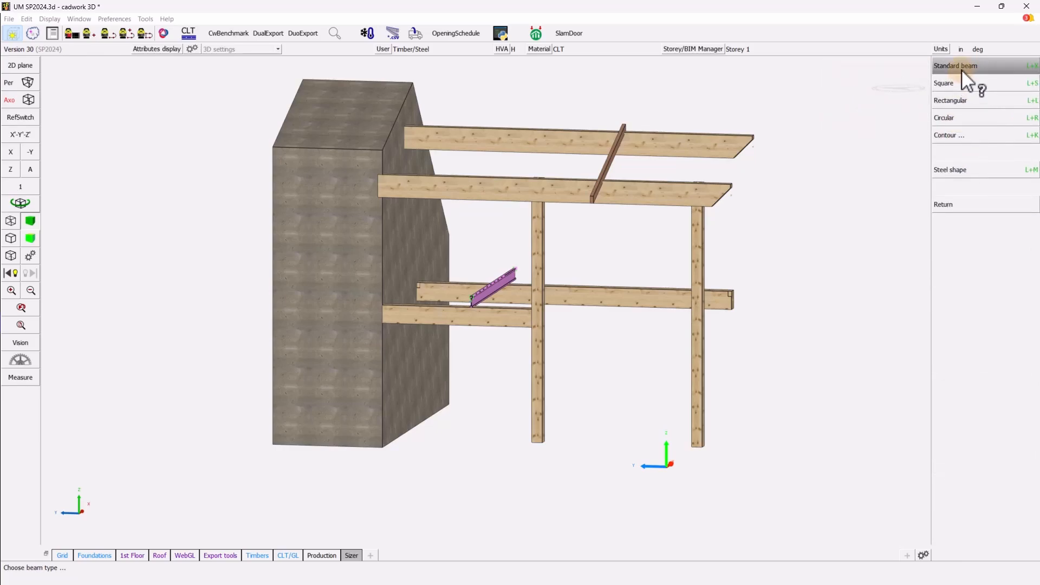
{"action": "left_click", "coordinate": [962, 66]}
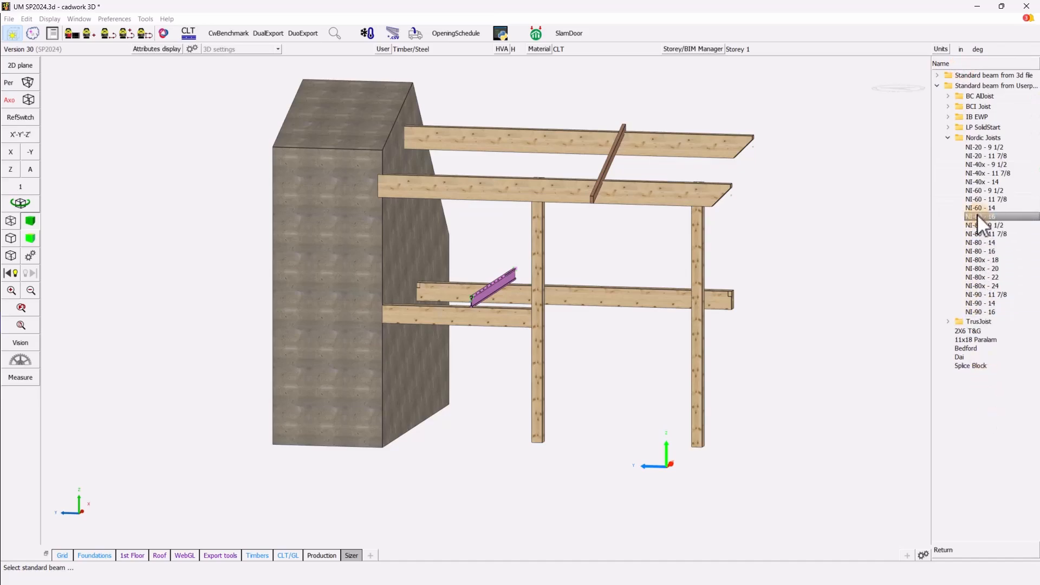
{"action": "left_click", "coordinate": [947, 138]}
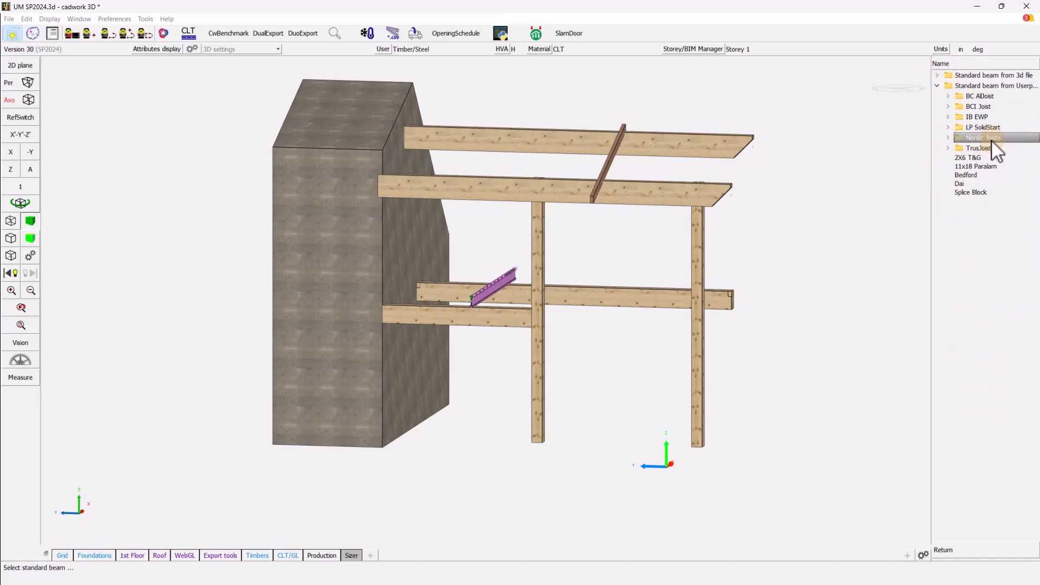
{"action": "left_click", "coordinate": [947, 139]}
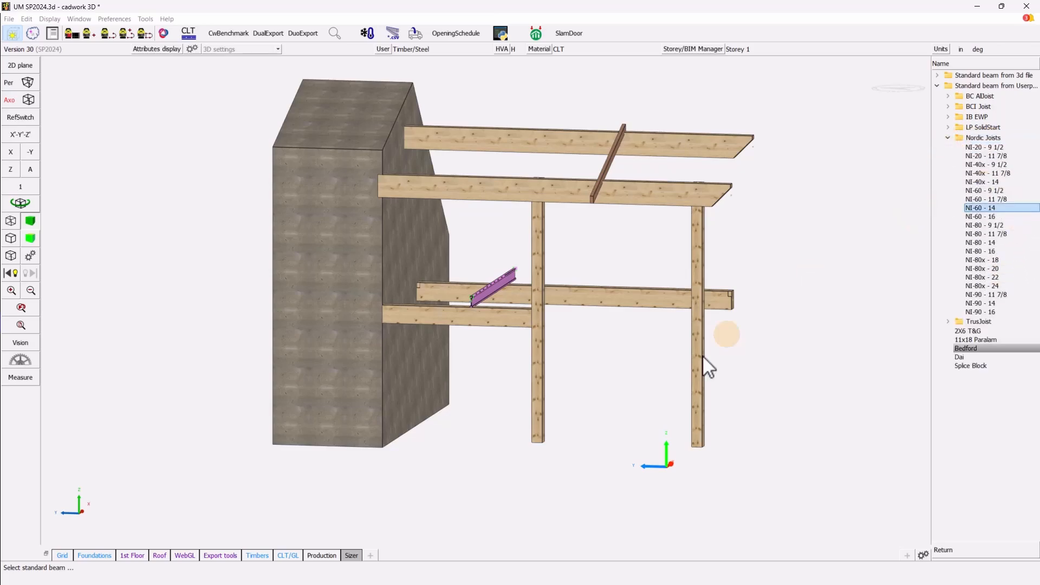
{"action": "right_click", "coordinate": [566, 355]}
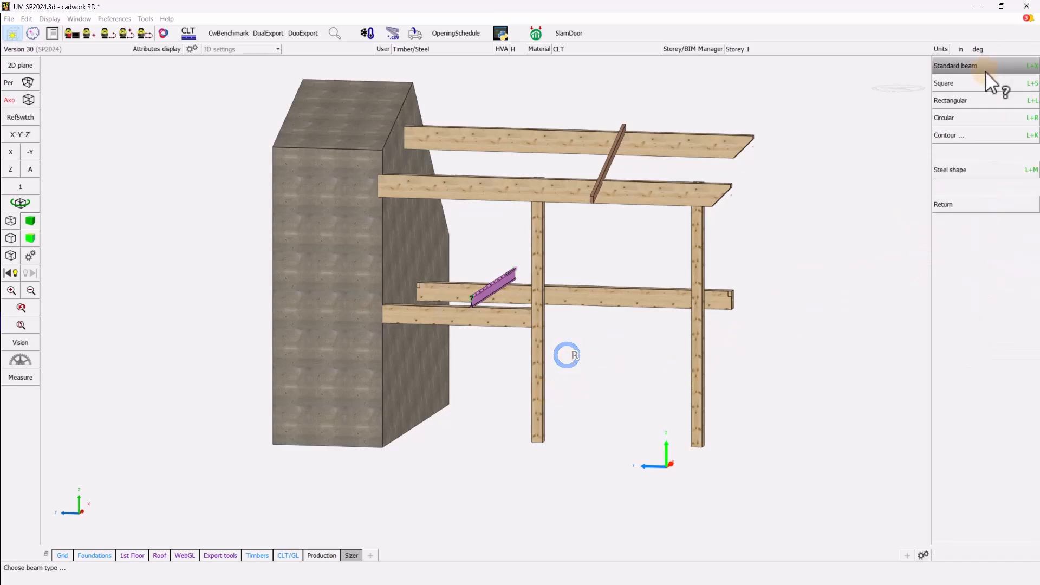
{"action": "right_click", "coordinate": [985, 71]}
{"action": "right_click", "coordinate": [973, 163]}
{"action": "left_click", "coordinate": [509, 272]}
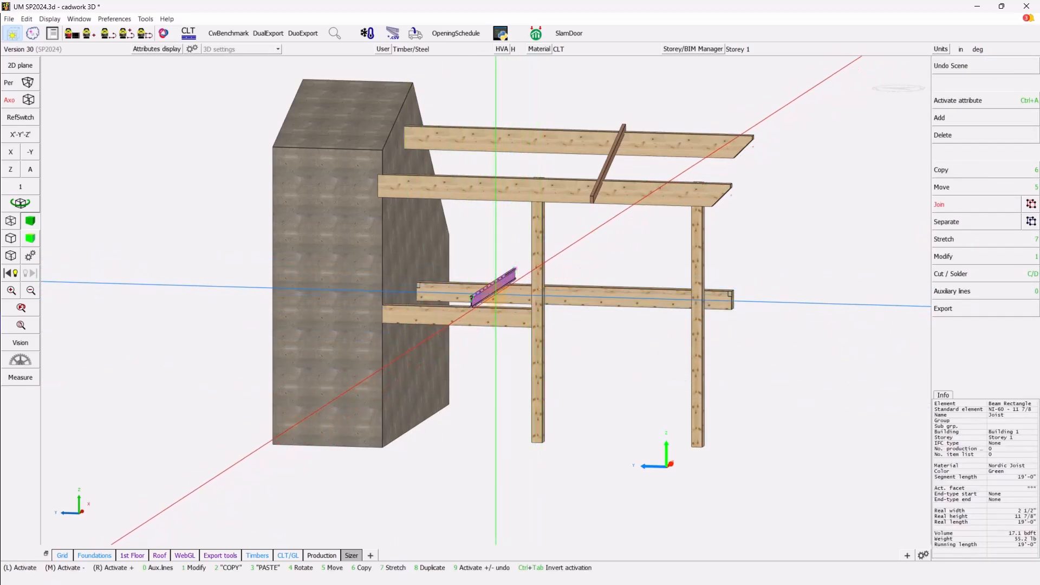
{"action": "left_click", "coordinate": [952, 256]}
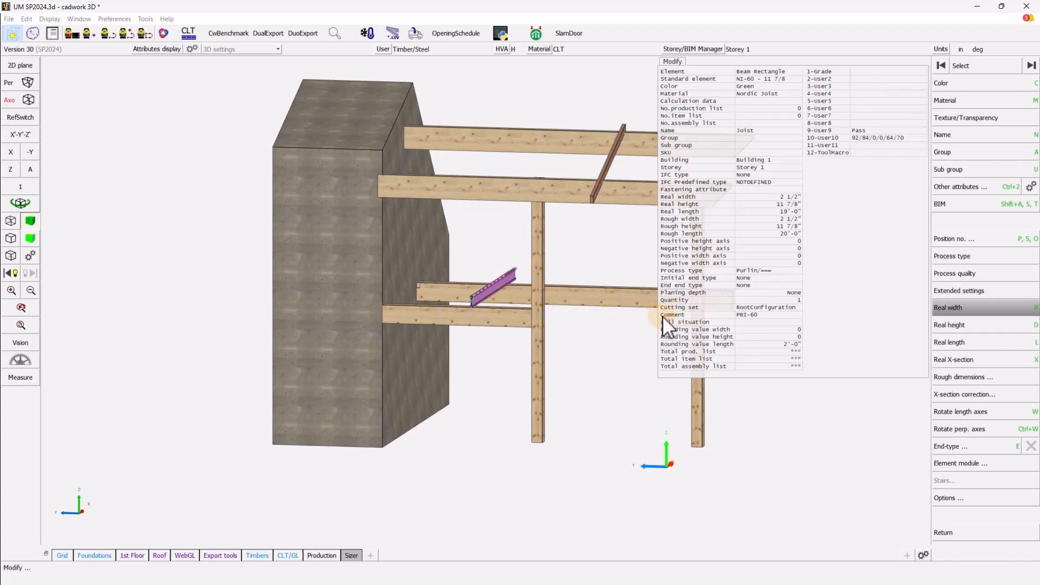
{"action": "right_click", "coordinate": [746, 316]}
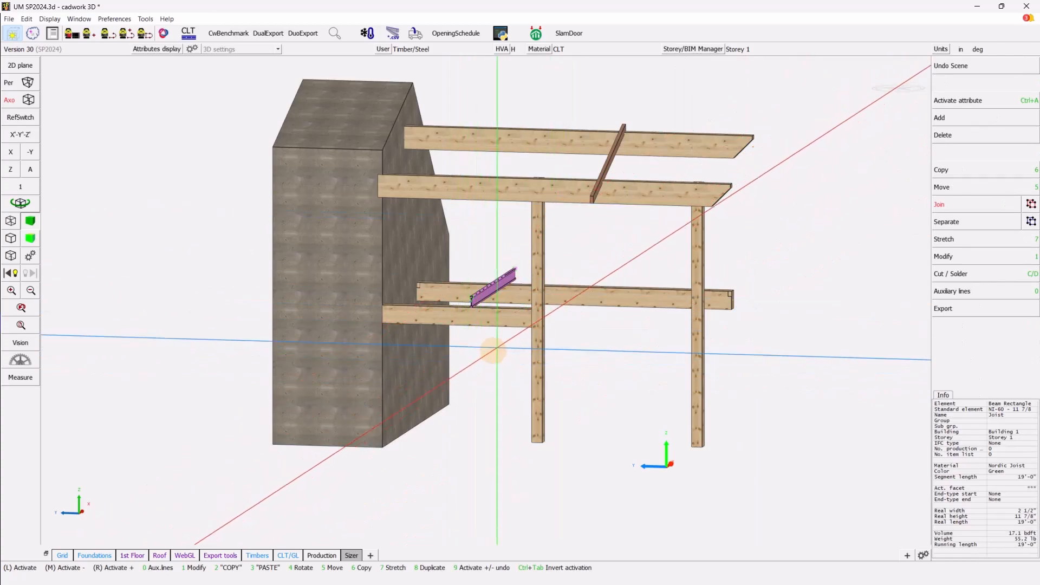
- Open the Sizer interface and show its Settings, linked to the Canada 2020 Sizer.exe
{"action": "scroll", "coordinate": [486, 295], "scroll_direction": "up", "scroll_amount": 3}
{"action": "scroll", "coordinate": [485, 295], "scroll_direction": "down", "scroll_amount": 3}
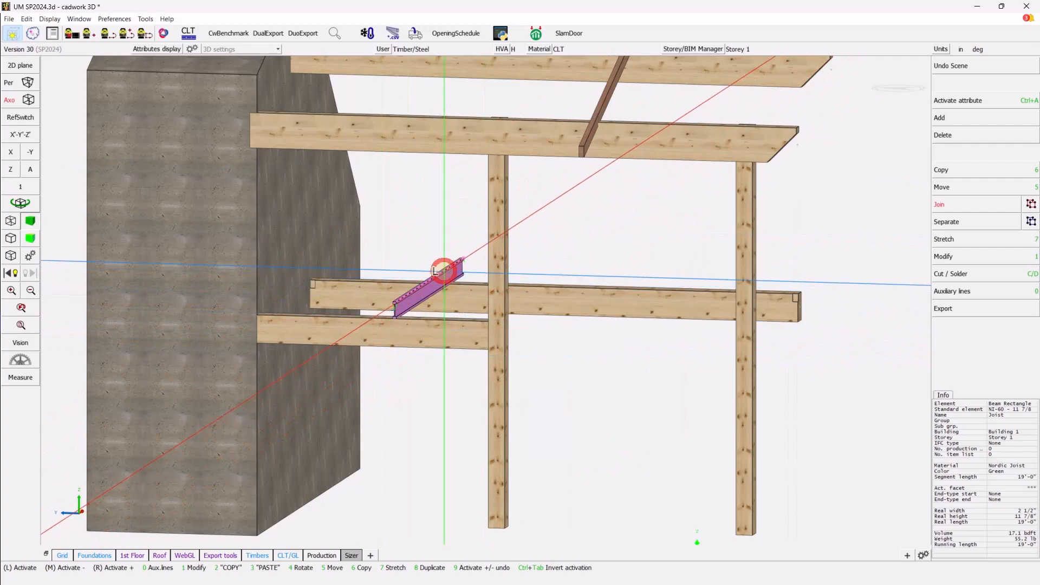
{"action": "scroll", "coordinate": [451, 287], "scroll_direction": "down", "scroll_amount": 3}
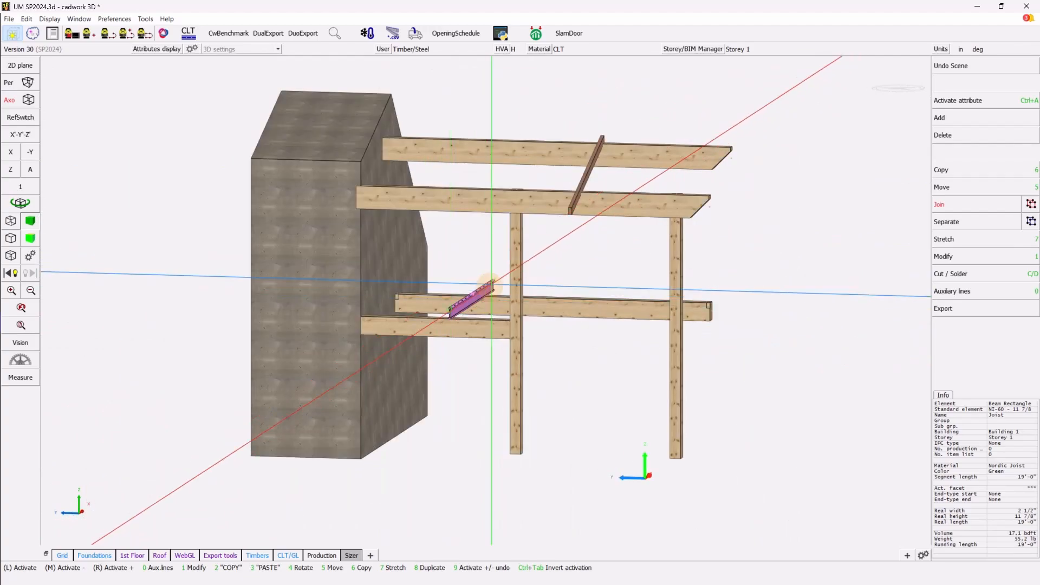
{"action": "left_click", "coordinate": [536, 34]}
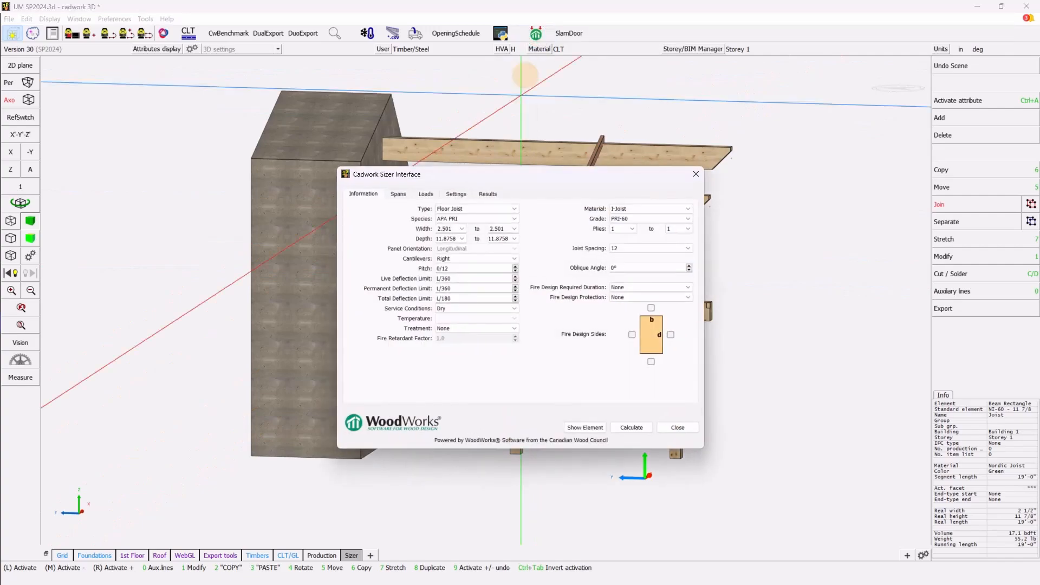
{"action": "left_click_drag", "start_coordinate": [513, 181], "coordinate": [431, 113]}
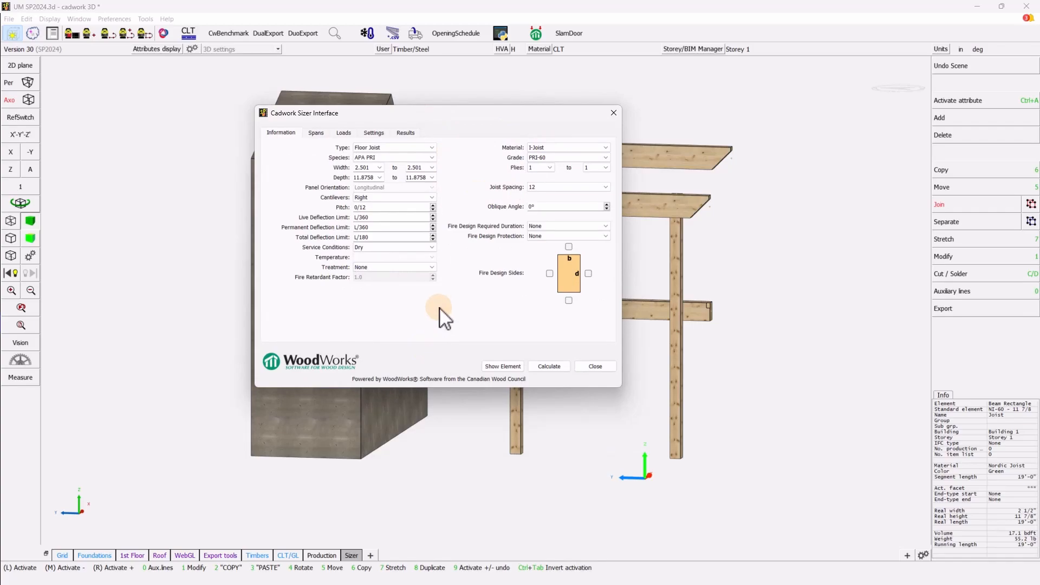
{"action": "left_click", "coordinate": [375, 132]}
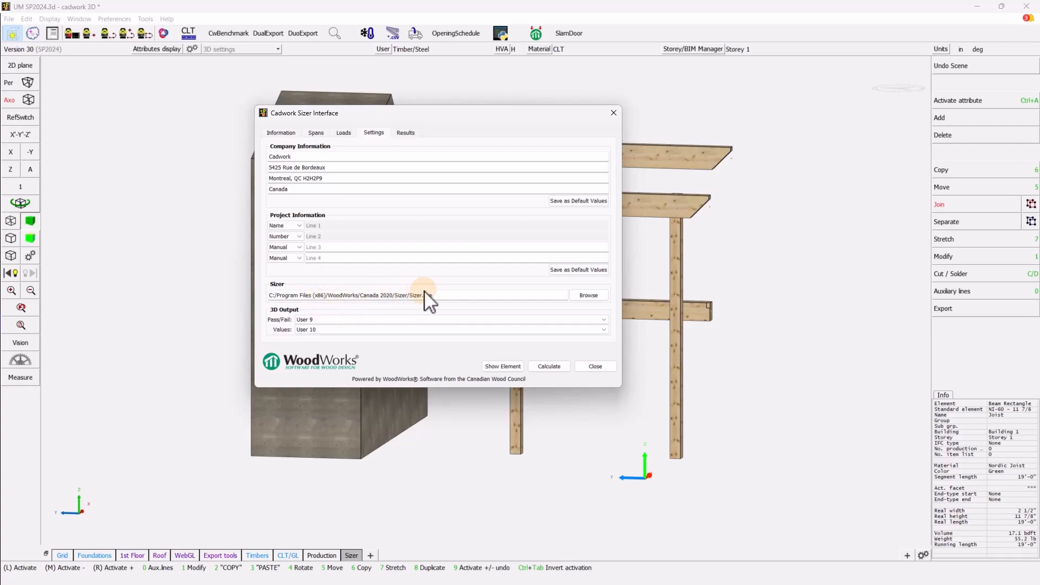
- Confirm Sizer.exe is in Program Files (x86) > WoodWorks > Canada 2020 > Sizer, keeping the path
{"action": "left_click", "coordinate": [582, 295]}
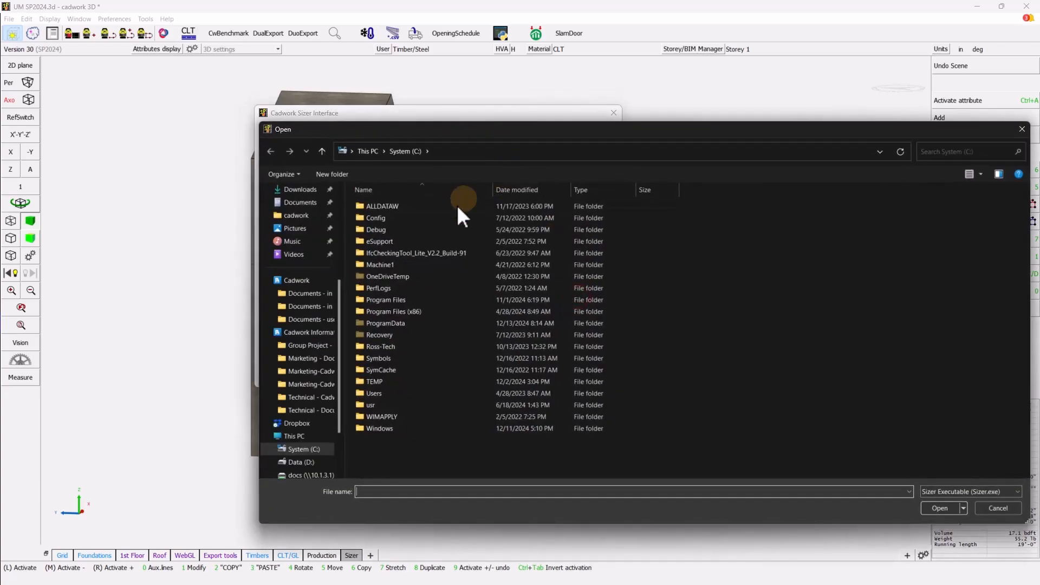
{"action": "double_click", "coordinate": [401, 312]}
{"action": "scroll", "coordinate": [422, 352], "scroll_direction": "down", "scroll_amount": 5}
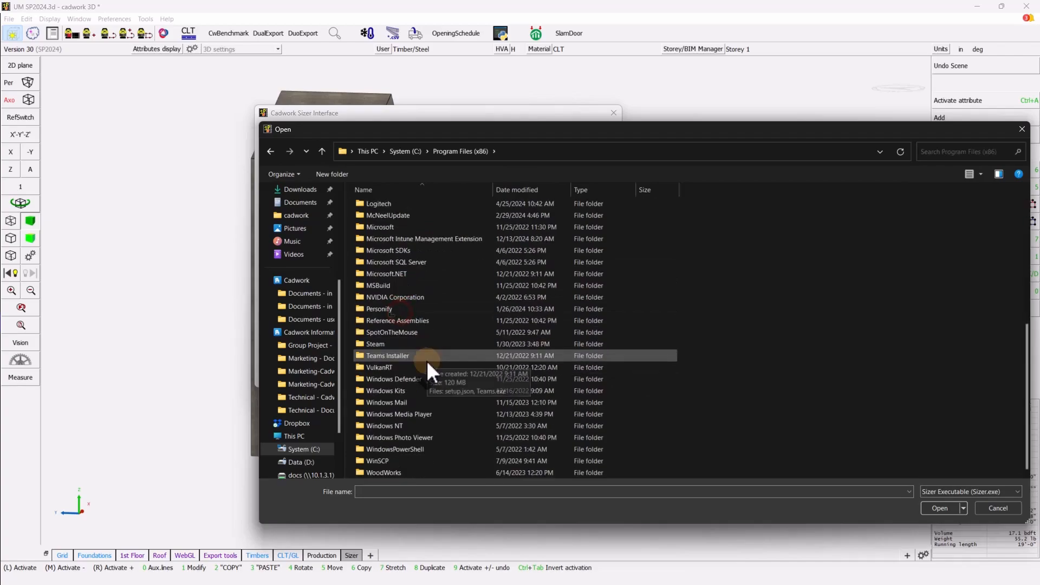
{"action": "double_click", "coordinate": [390, 471]}
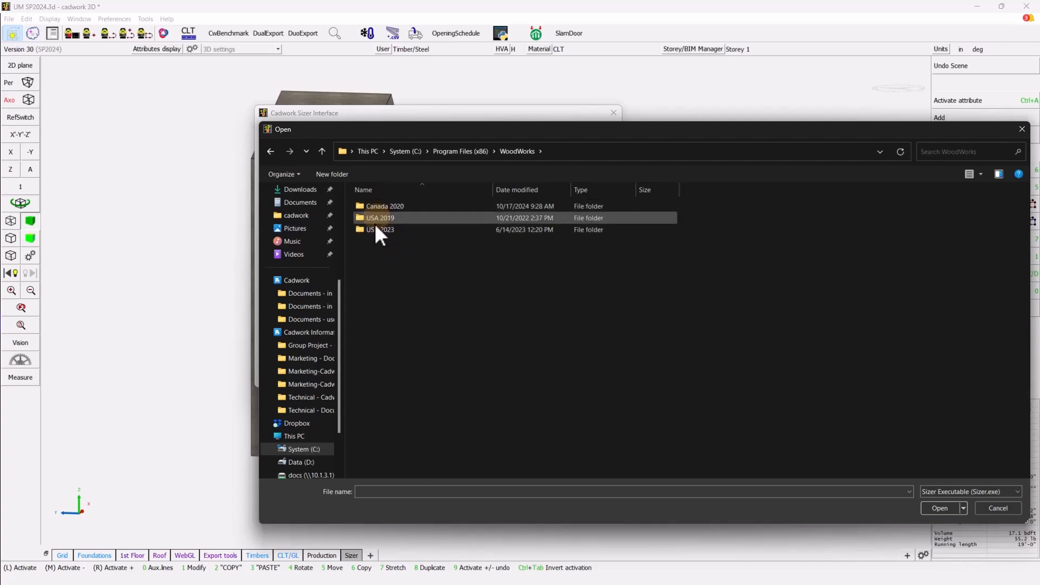
{"action": "double_click", "coordinate": [385, 206]}
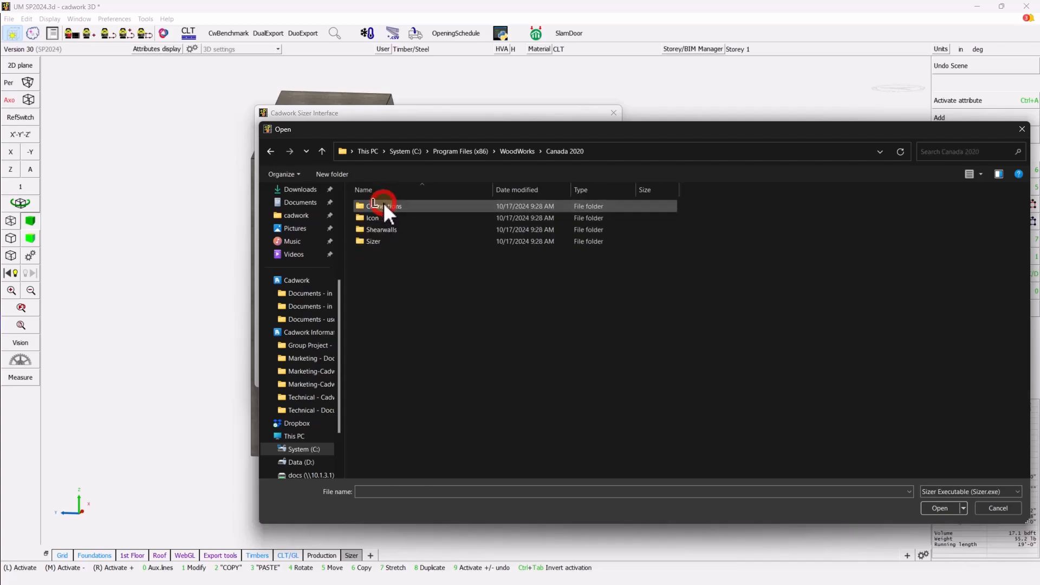
{"action": "double_click", "coordinate": [375, 242]}
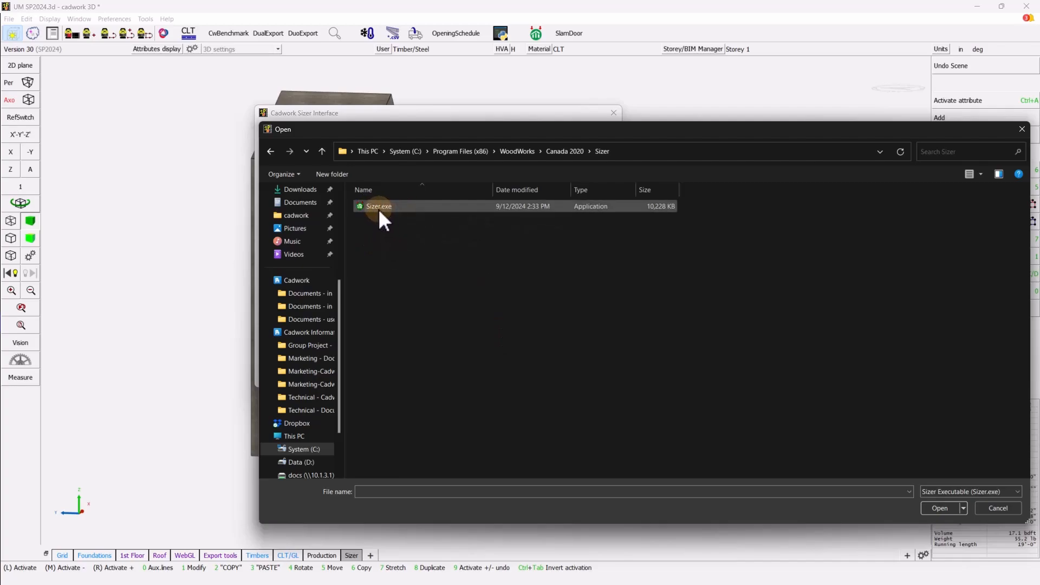
{"action": "left_click", "coordinate": [989, 508]}
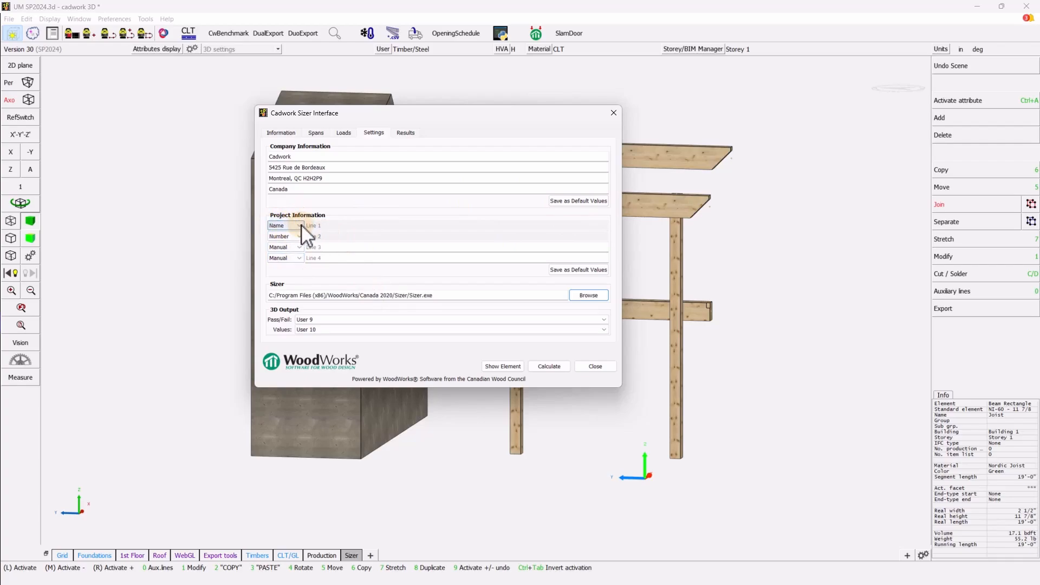
- Check the Line 3 project-information options, keeping Manual entry, and close the Sizer interface
{"action": "left_click", "coordinate": [300, 247]}
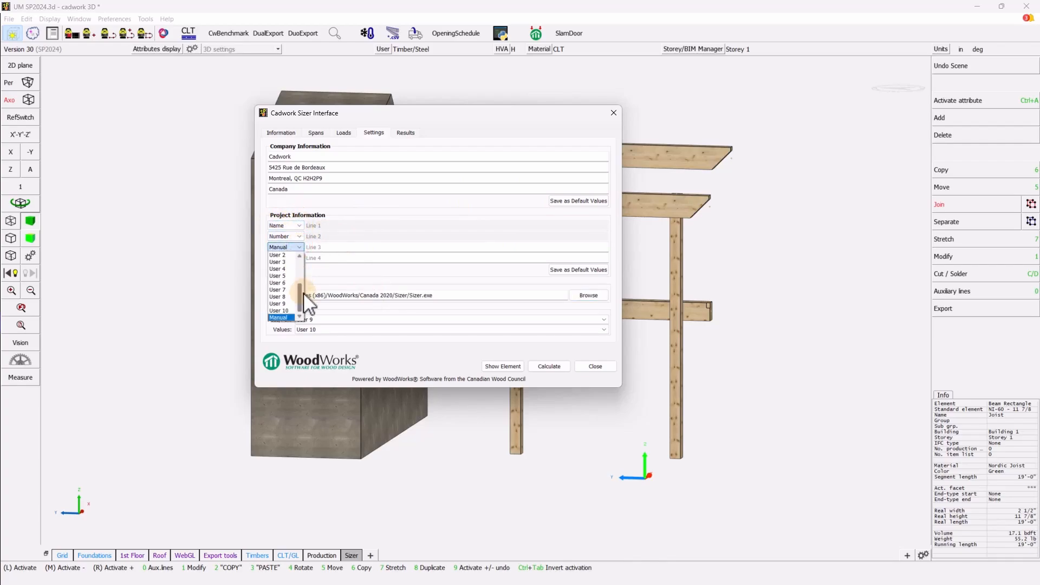
{"action": "left_click_drag", "start_coordinate": [300, 295], "coordinate": [299, 256]}
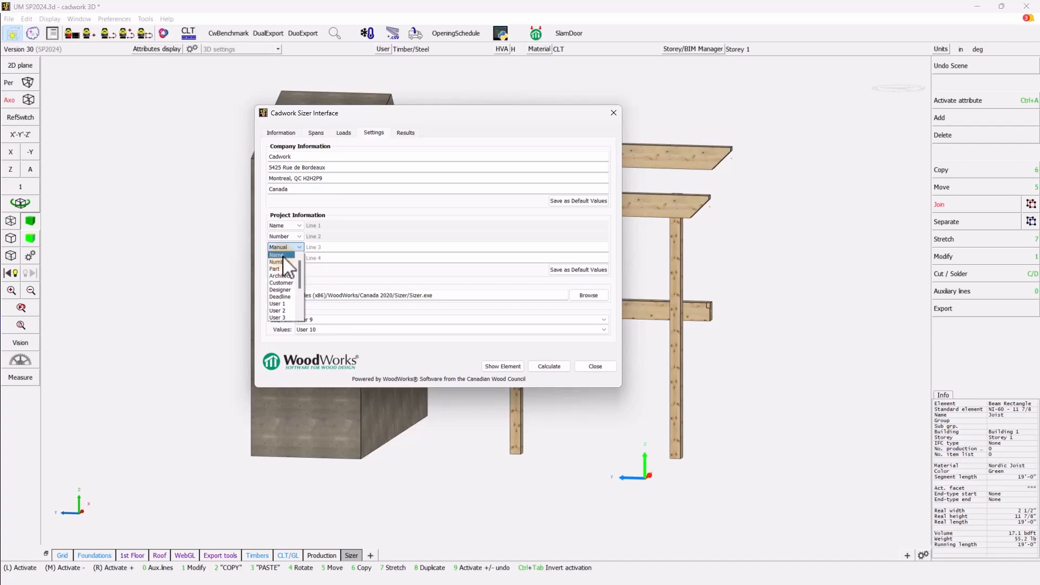
{"action": "left_click", "coordinate": [593, 365]}
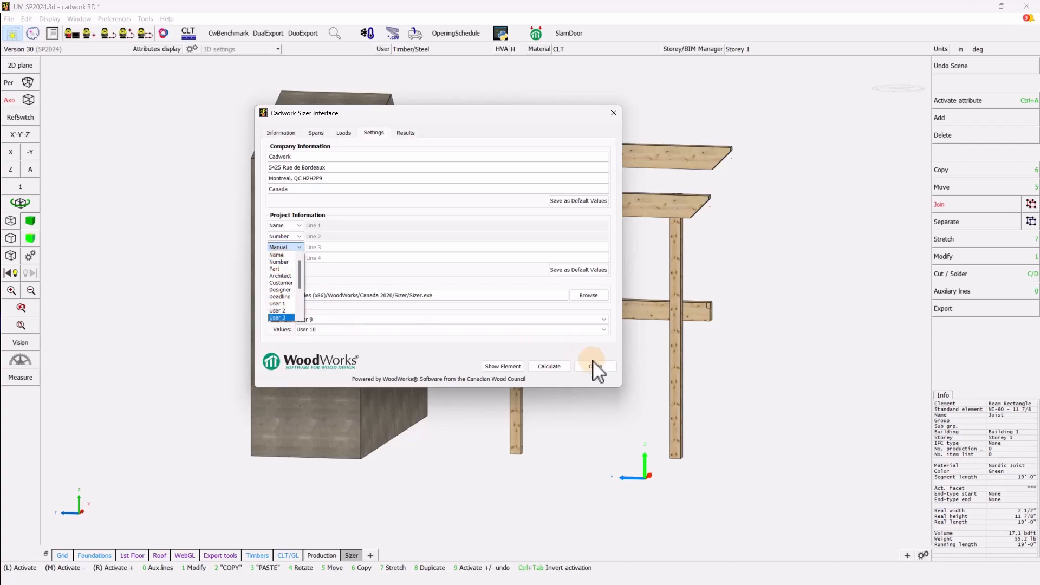
- Review project data (Sellork Training, session 001), then reopen the Sizer interface
{"action": "left_click", "coordinate": [114, 19]}
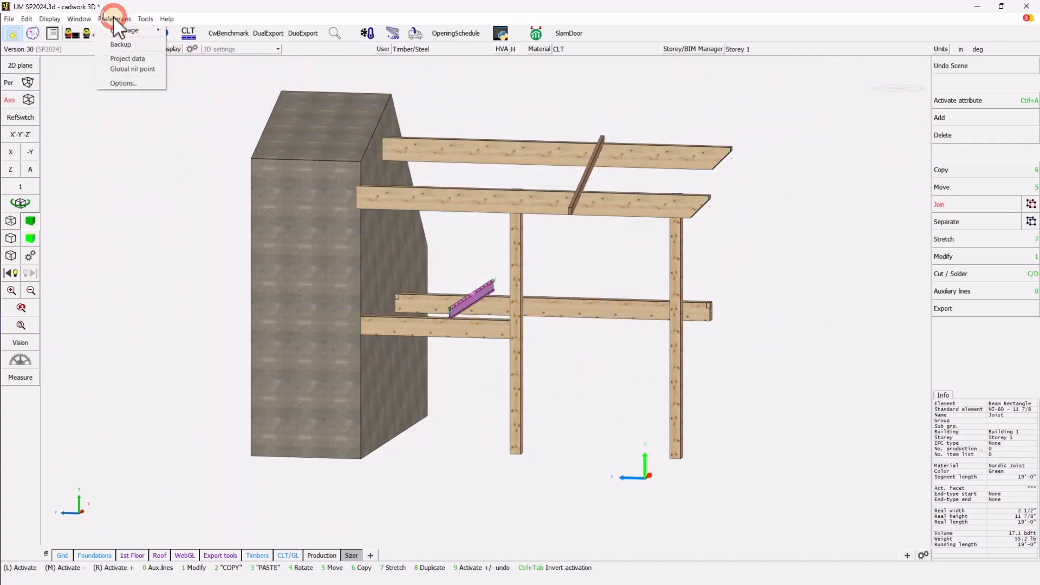
{"action": "left_click", "coordinate": [124, 59]}
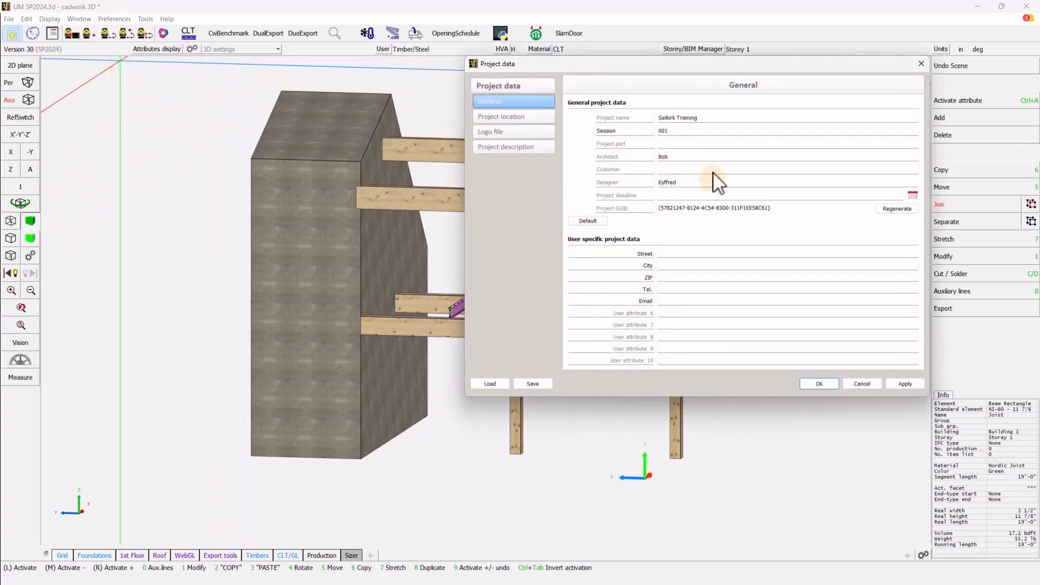
{"action": "left_click_drag", "start_coordinate": [712, 65], "coordinate": [470, 97]}
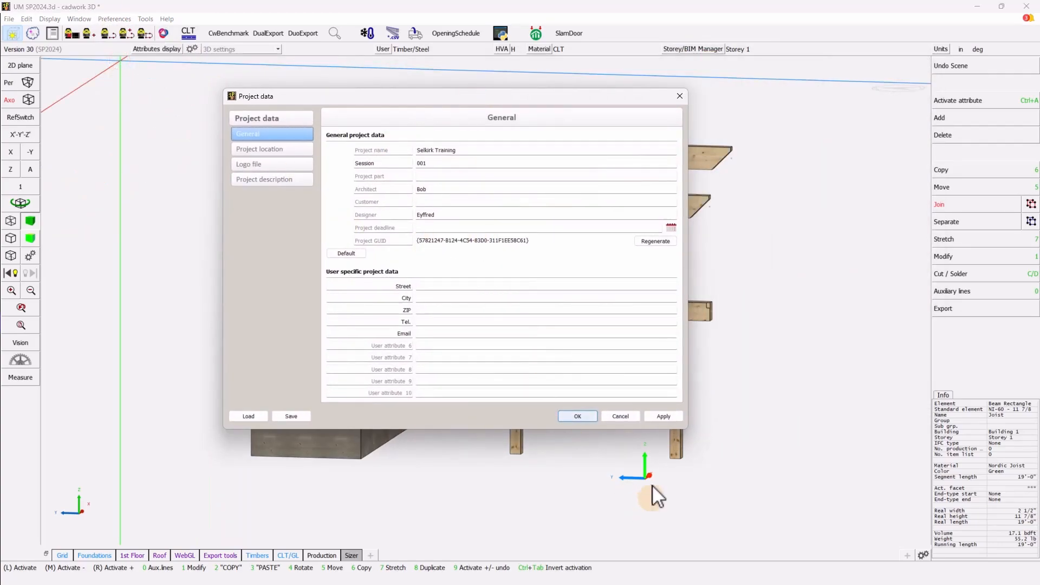
{"action": "left_click", "coordinate": [587, 417]}
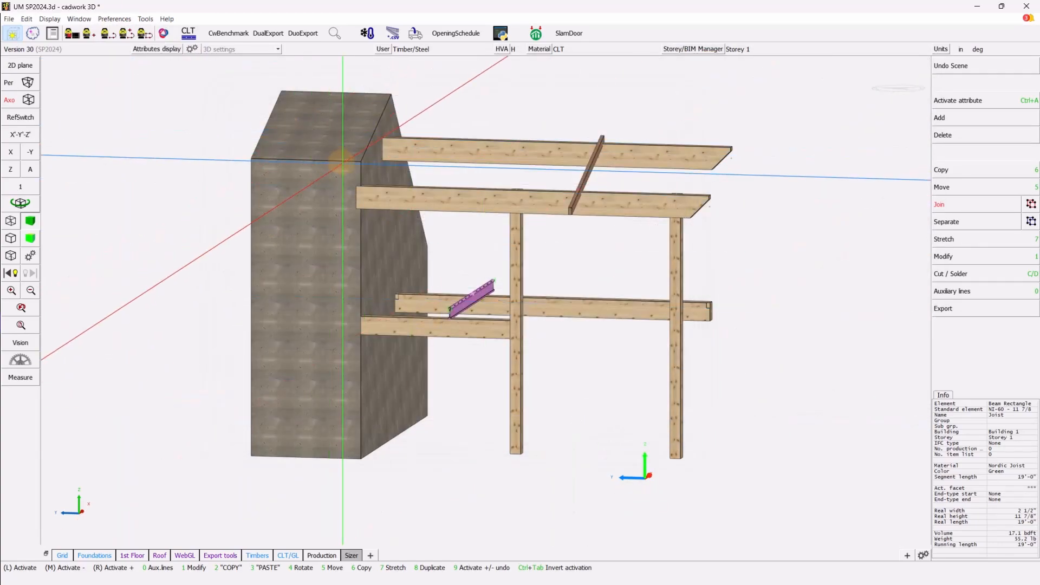
{"action": "left_click", "coordinate": [535, 33]}
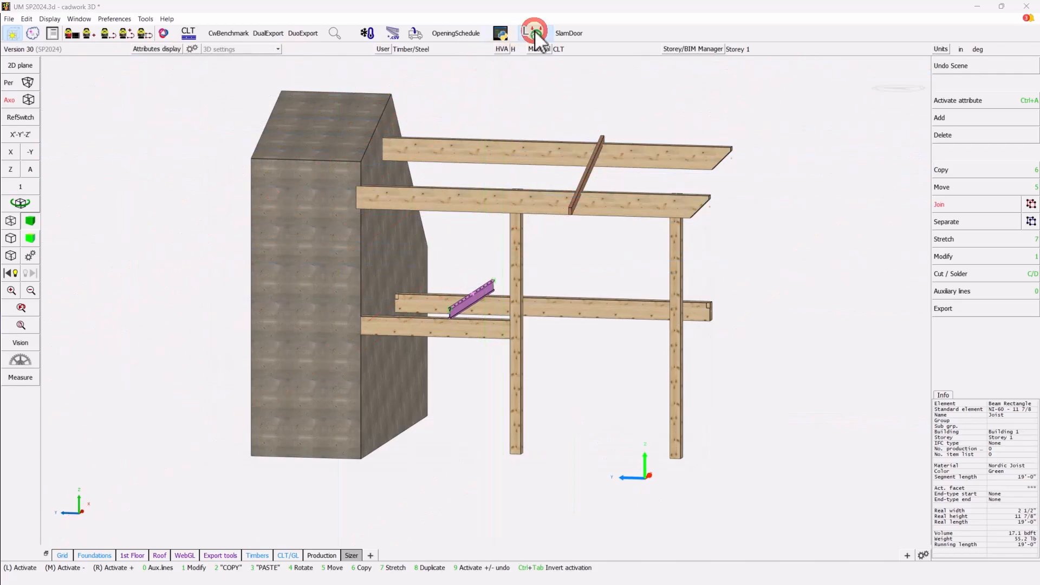
- On the Sizer Settings page, keep User 9 as the Pass/Fail output
{"action": "left_click_drag", "start_coordinate": [471, 173], "coordinate": [325, 116]}
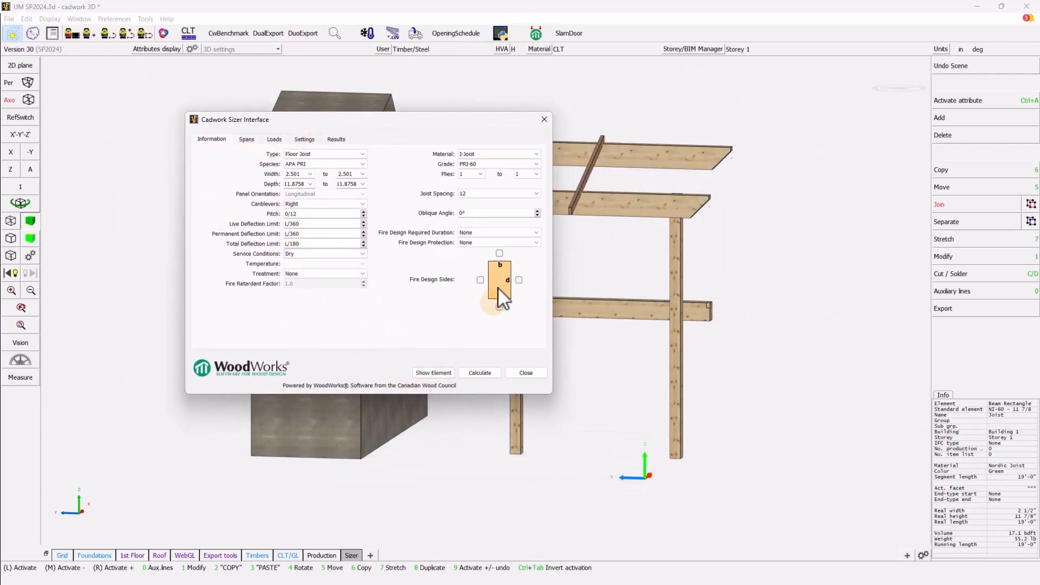
{"action": "left_click", "coordinate": [302, 140]}
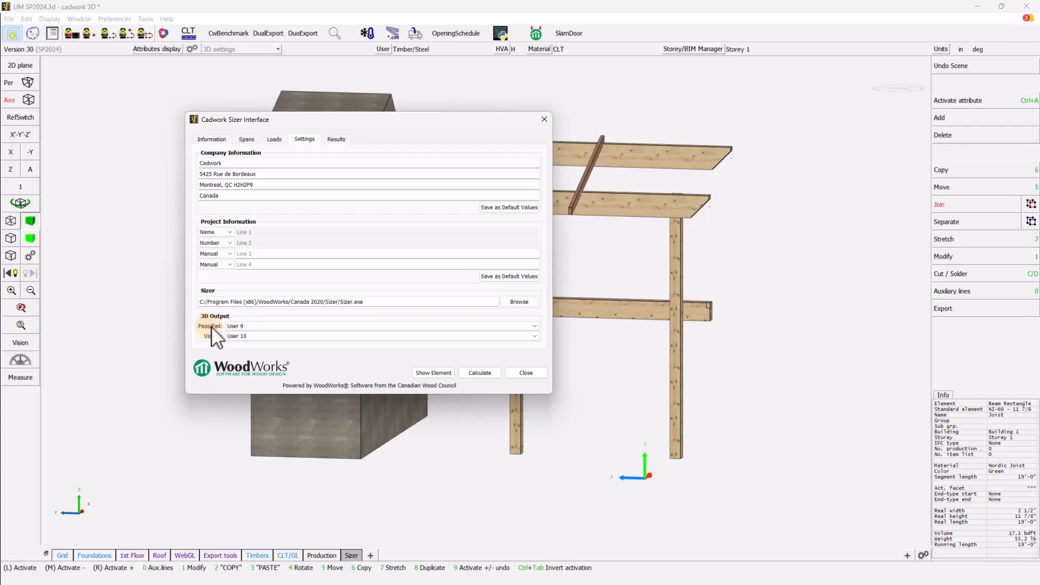
{"action": "left_click", "coordinate": [249, 326]}
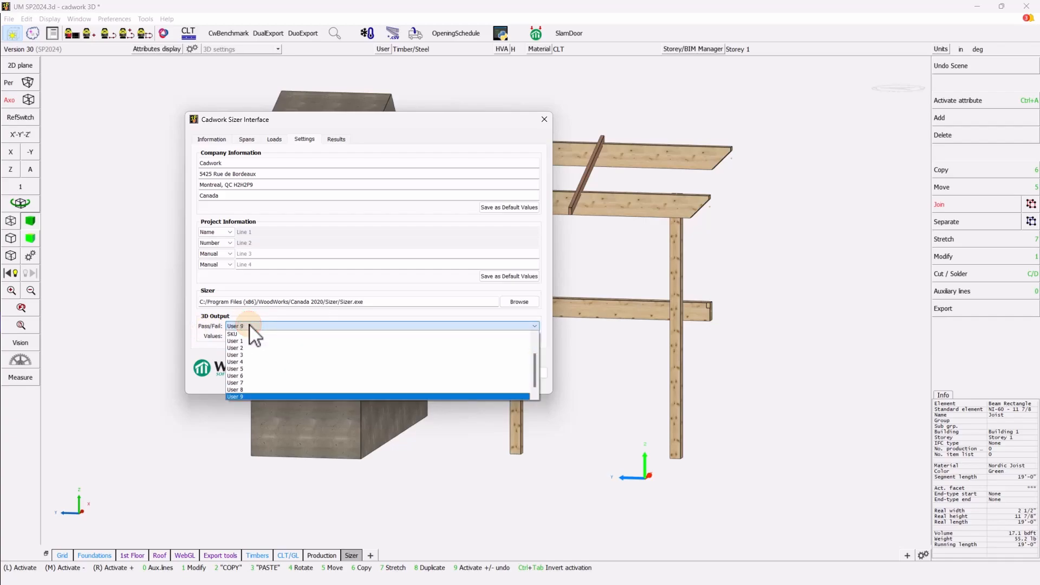
{"action": "left_click", "coordinate": [250, 326]}
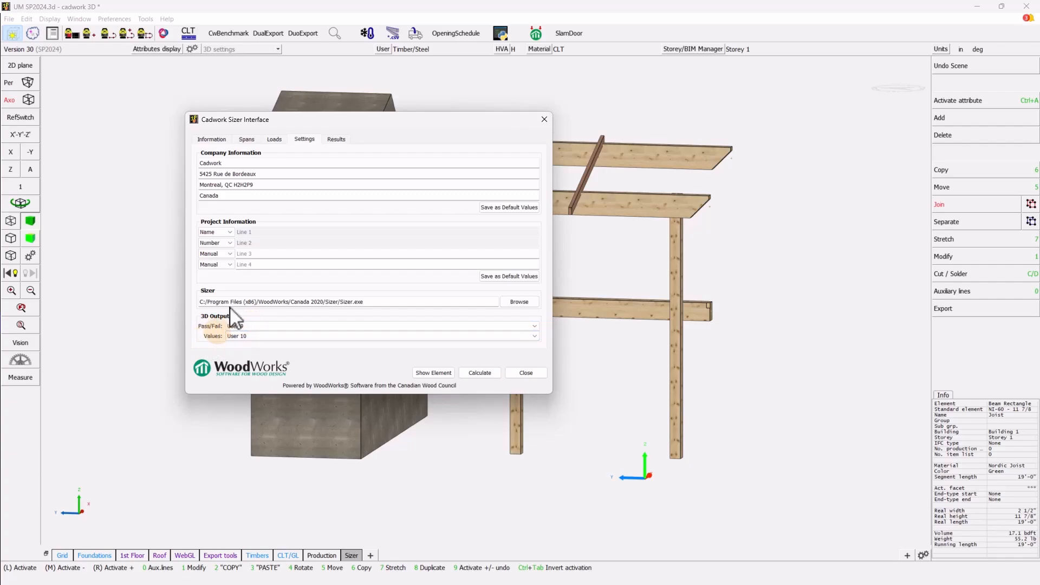
- Glance at the results, keep User 10 for design values, and return to the joist's Information
{"action": "left_click", "coordinate": [336, 139]}
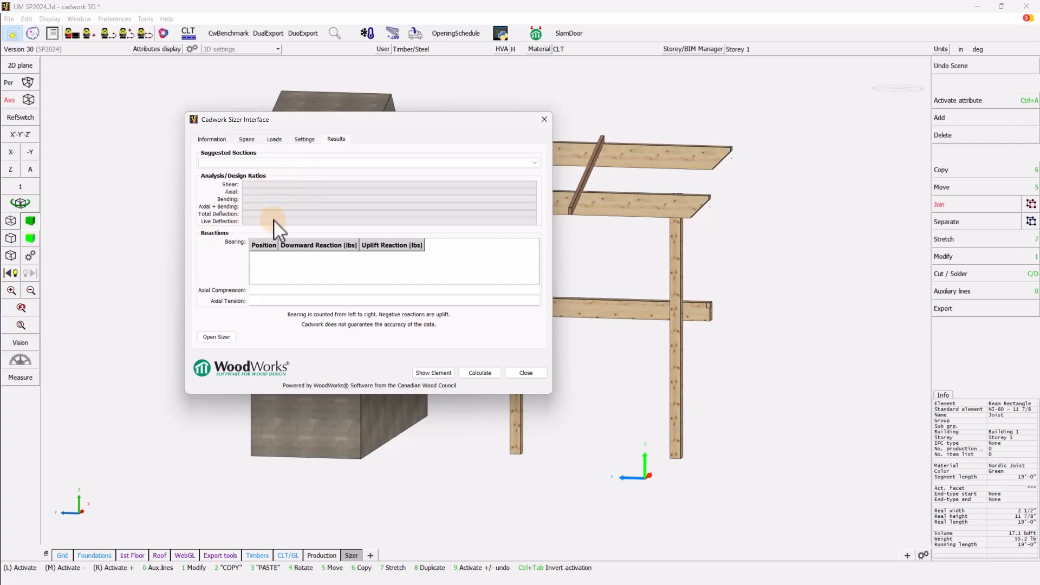
{"action": "left_click", "coordinate": [304, 139]}
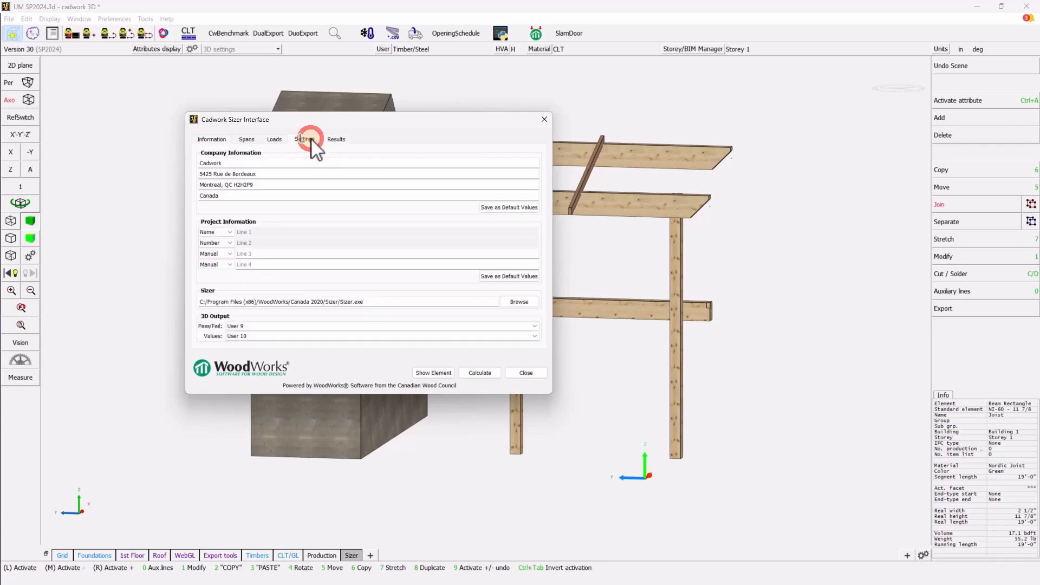
{"action": "left_click", "coordinate": [238, 337]}
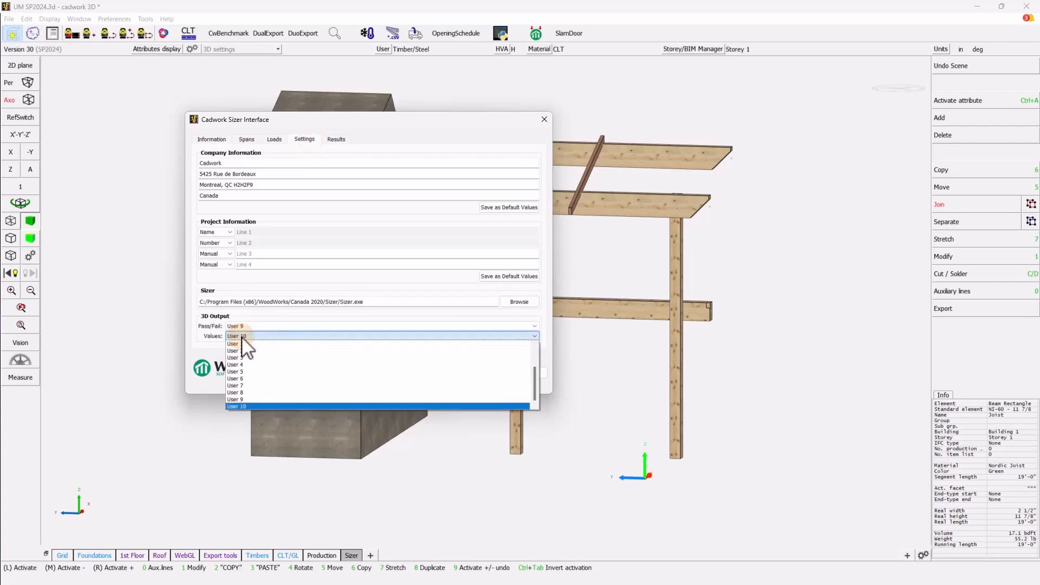
{"action": "left_click", "coordinate": [242, 337]}
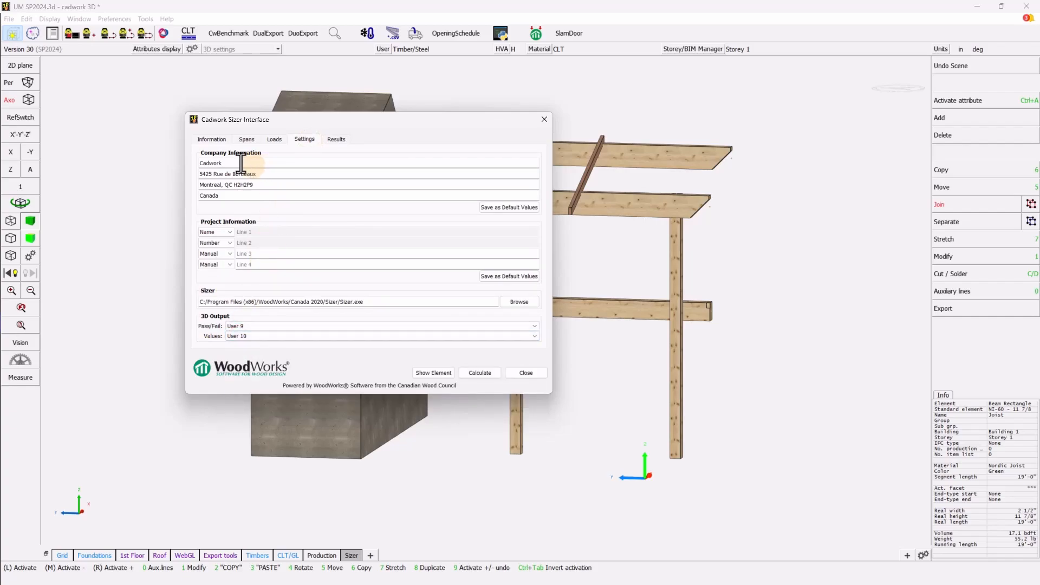
{"action": "left_click", "coordinate": [211, 139]}
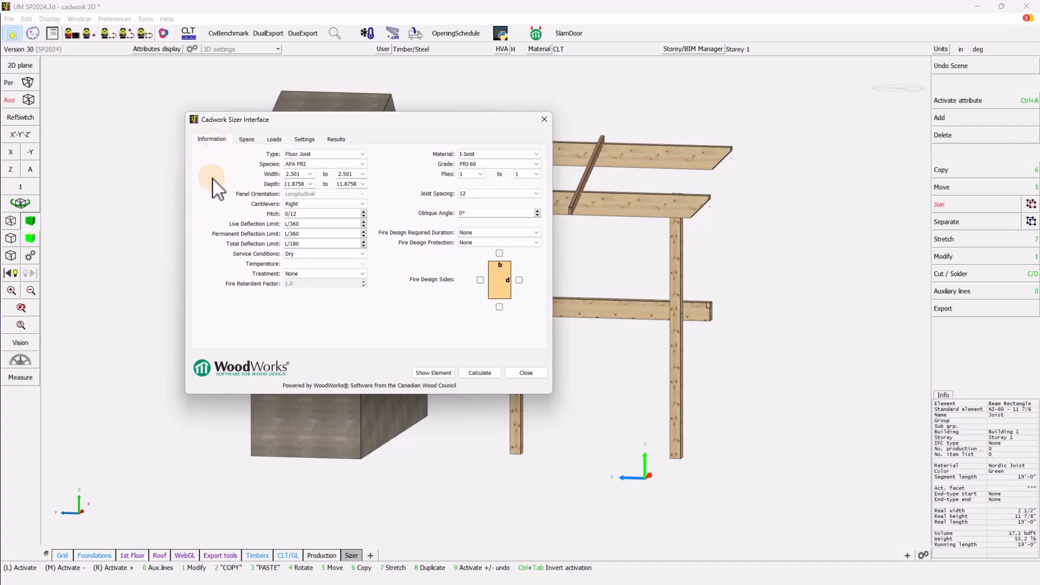
- Keep the right-end cantilever and PRI-60 grade, then view the 15.5268 and 3.47917 ft spans
{"action": "left_click_drag", "start_coordinate": [341, 119], "coordinate": [221, 72]}
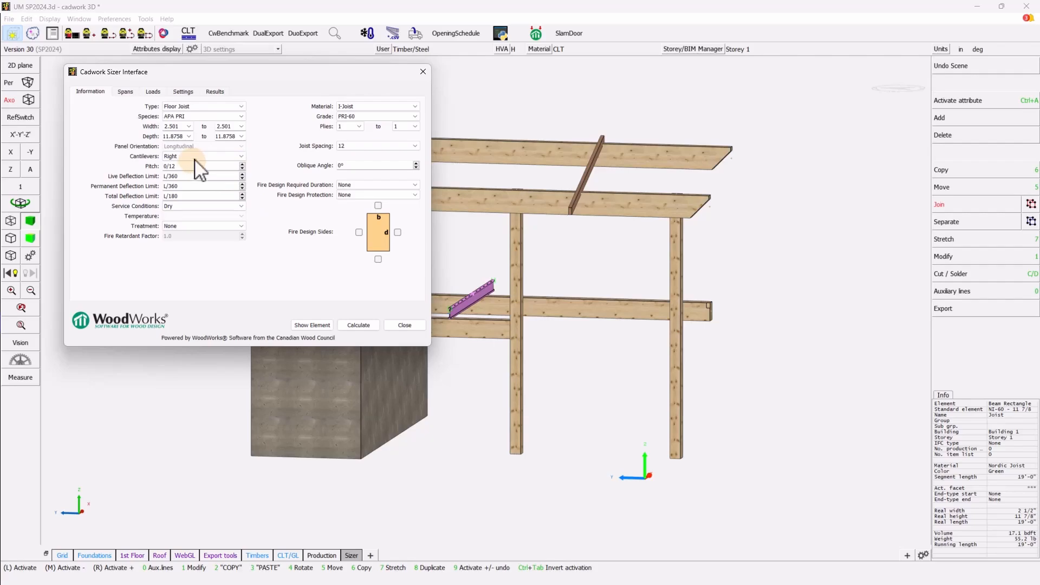
{"action": "left_click", "coordinate": [240, 156]}
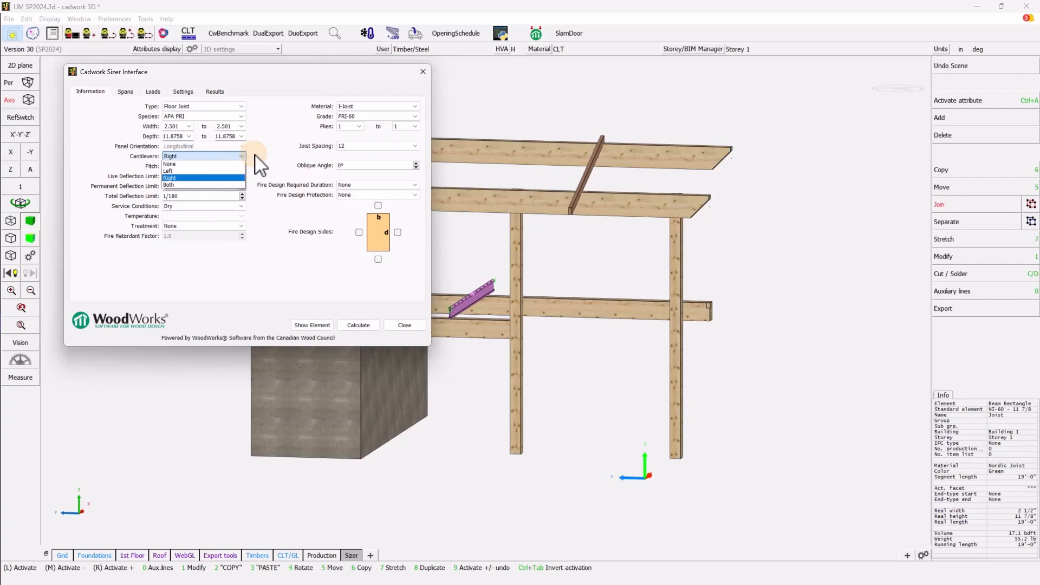
{"action": "left_click", "coordinate": [240, 156]}
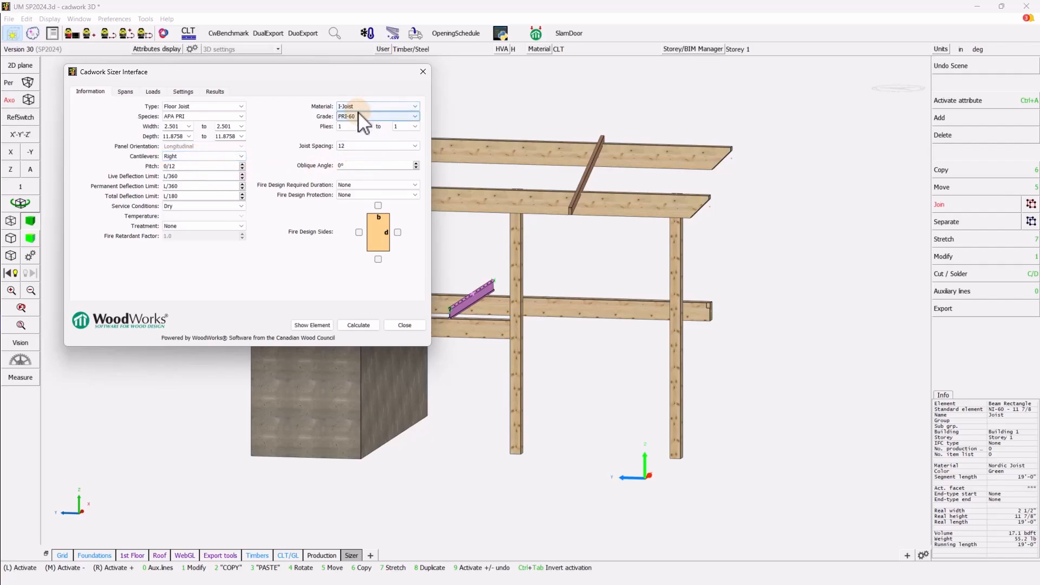
{"action": "left_click", "coordinate": [373, 116]}
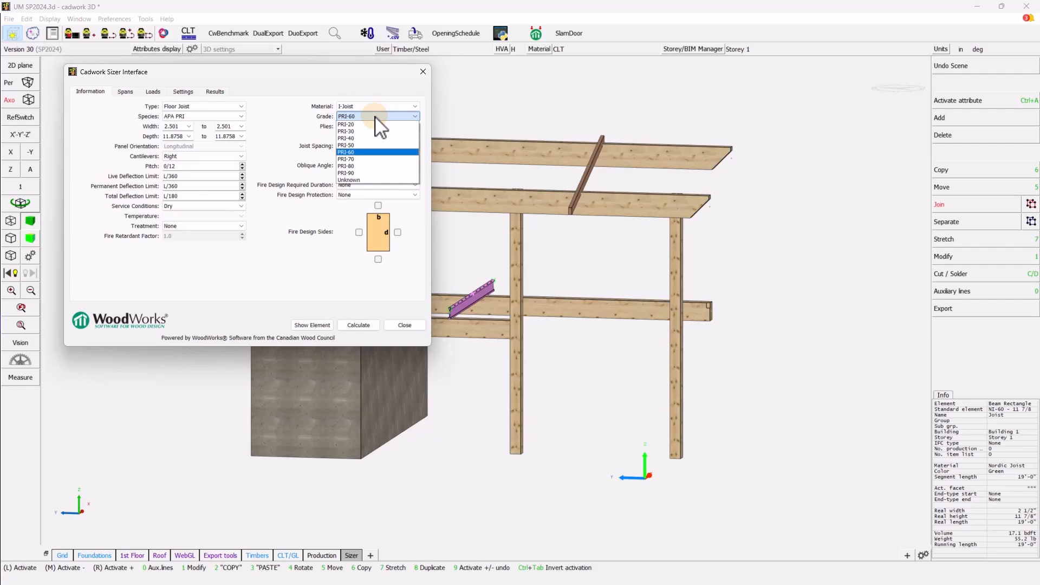
{"action": "left_click", "coordinate": [375, 117]}
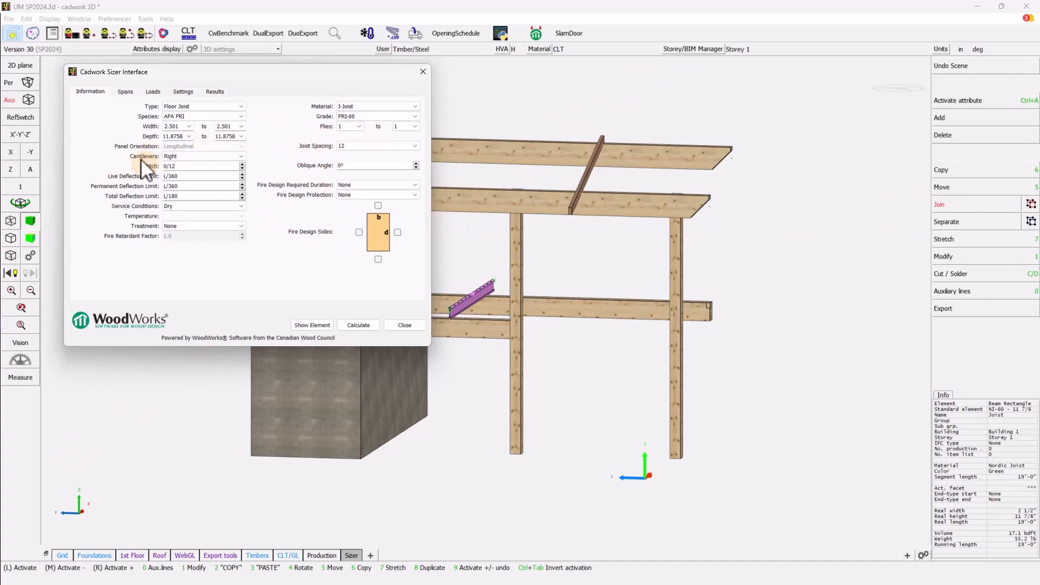
{"action": "left_click", "coordinate": [124, 92]}
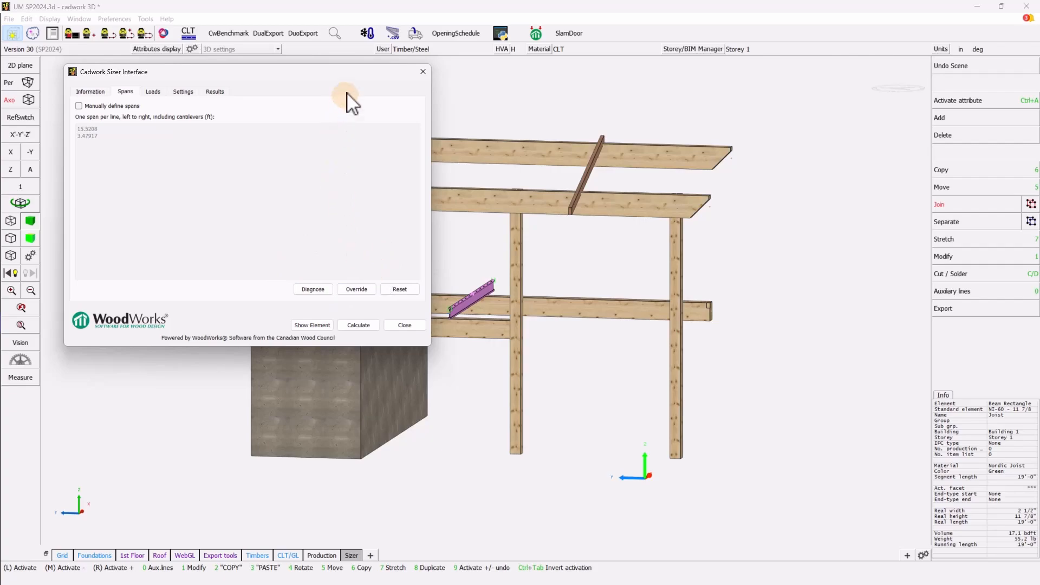
- Show the joist's Loads page, with Self Weight included and an empty load list
{"action": "left_click_drag", "start_coordinate": [366, 71], "coordinate": [323, 72]}
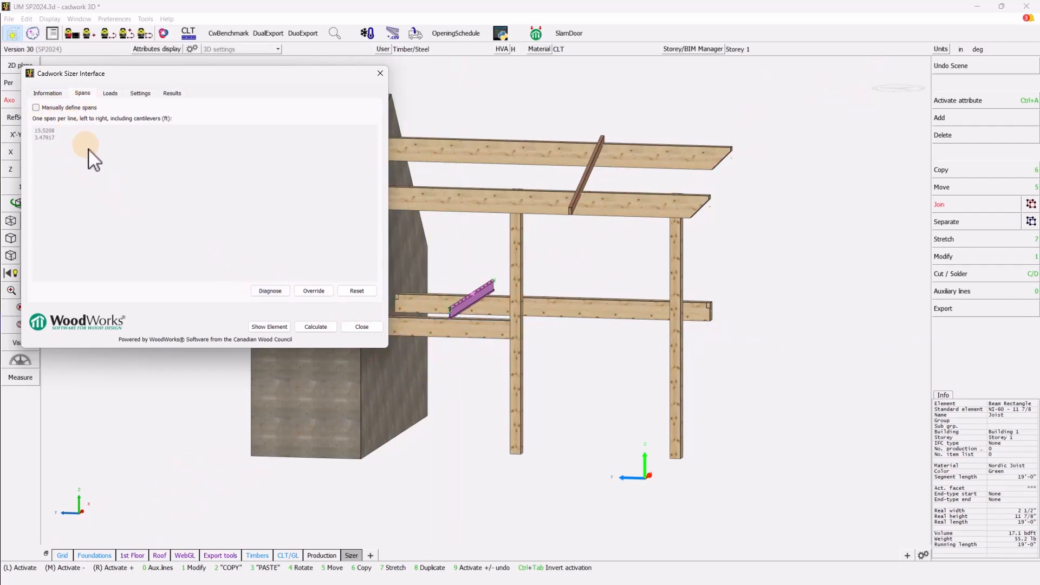
{"action": "left_click", "coordinate": [111, 94]}
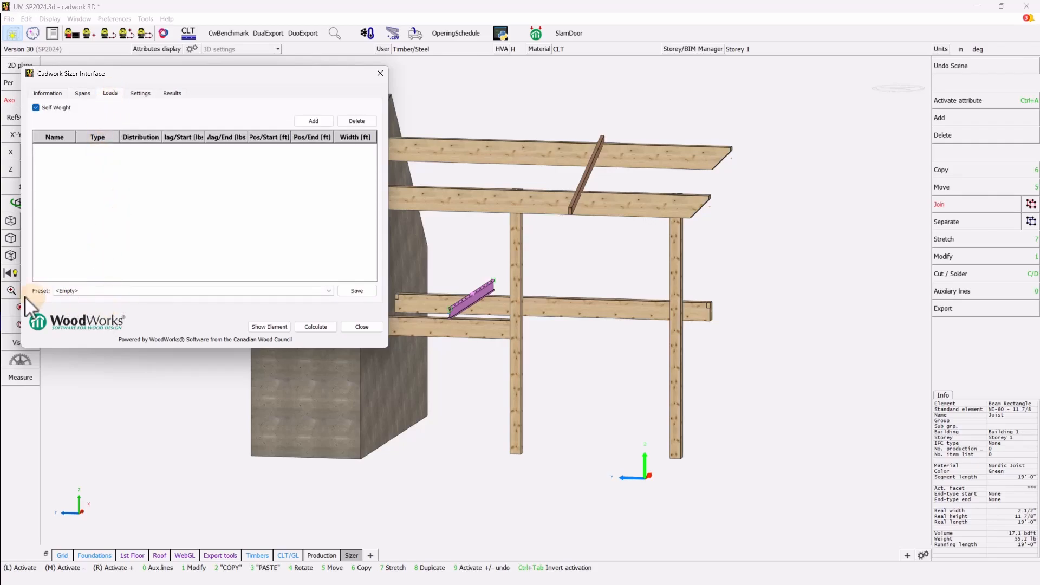
- Apply the Floor-1 preset for full uniform DL 80 and LL 100, keeping DL as Dead
{"action": "left_click", "coordinate": [328, 291]}
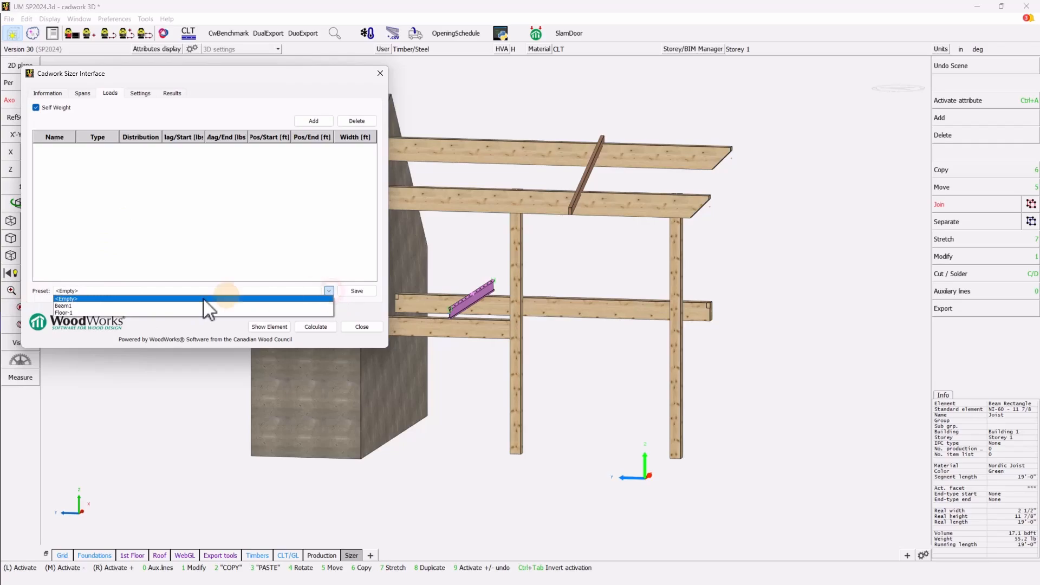
{"action": "left_click", "coordinate": [65, 312]}
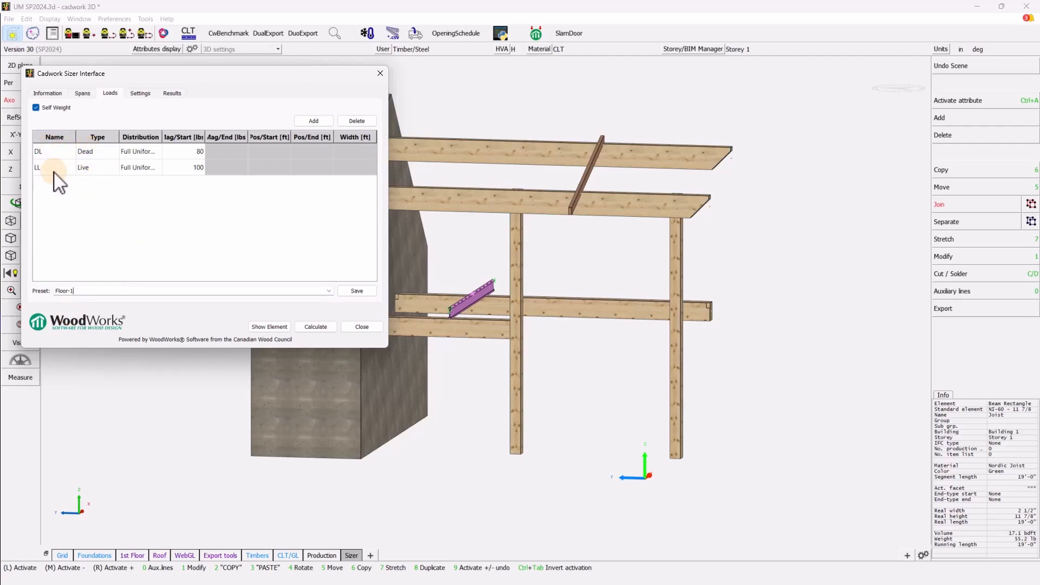
{"action": "left_click", "coordinate": [102, 151]}
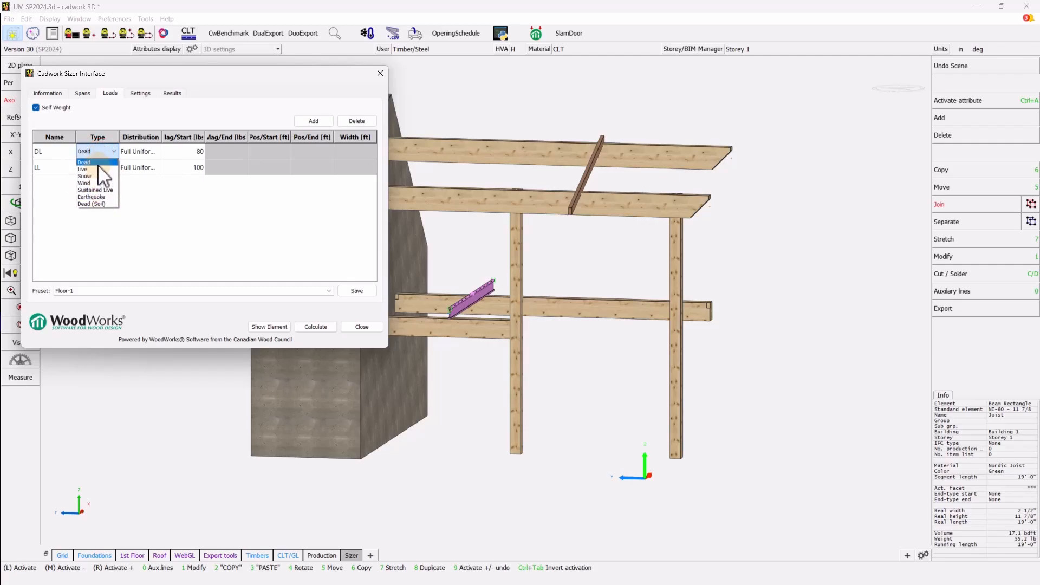
{"action": "left_click", "coordinate": [98, 164]}
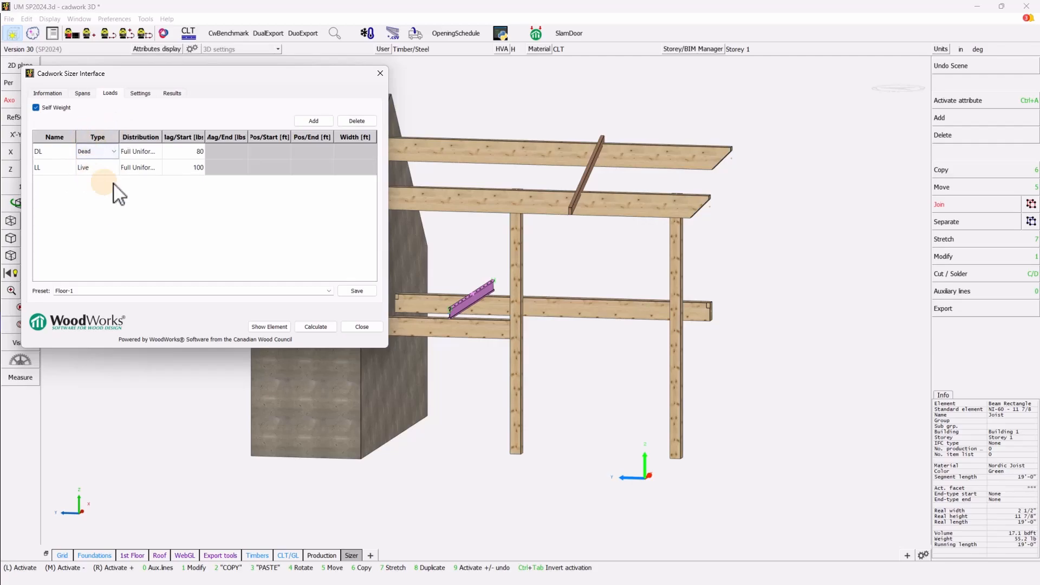
{"action": "left_click", "coordinate": [147, 151]}
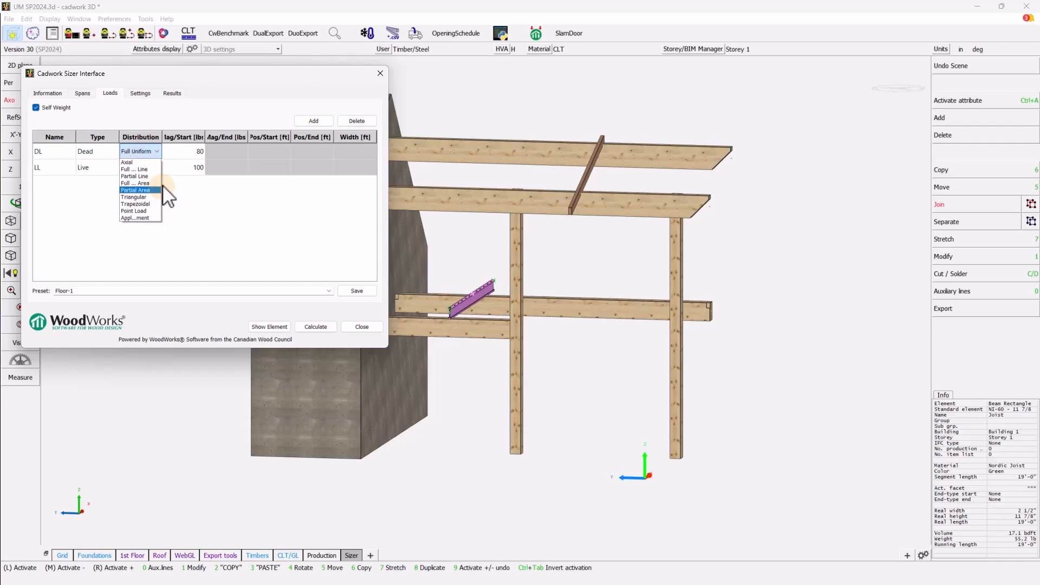
{"action": "left_click", "coordinate": [173, 93]}
{"action": "left_click", "coordinate": [107, 93]}
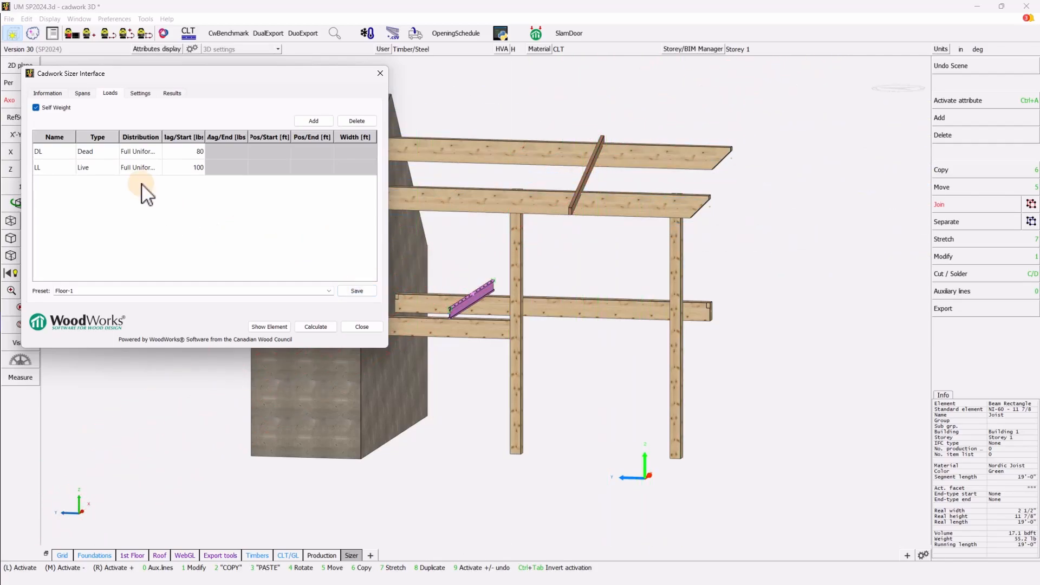
{"action": "left_click", "coordinate": [141, 96]}
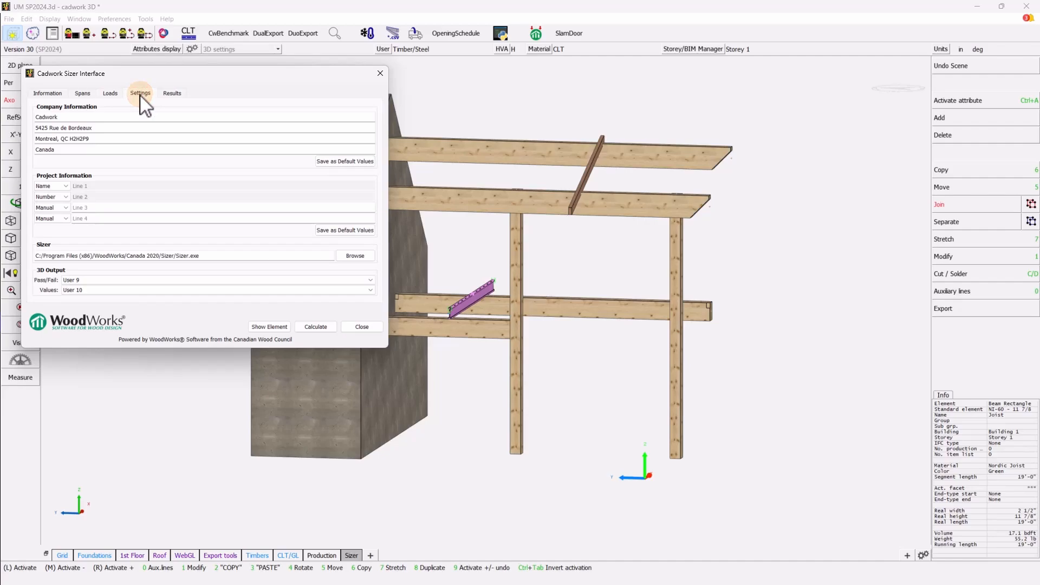
- Highlight and calculate the joist, getting 2.5 x 11.875 PRI-60 at 92% shear, then open Sizer
{"action": "left_click", "coordinate": [111, 94]}
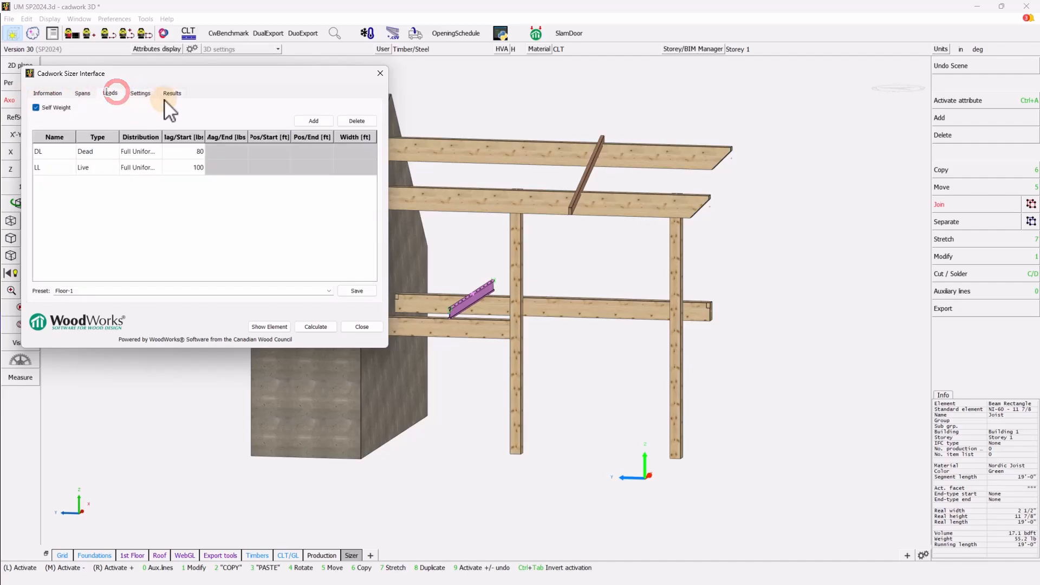
{"action": "left_click", "coordinate": [172, 94]}
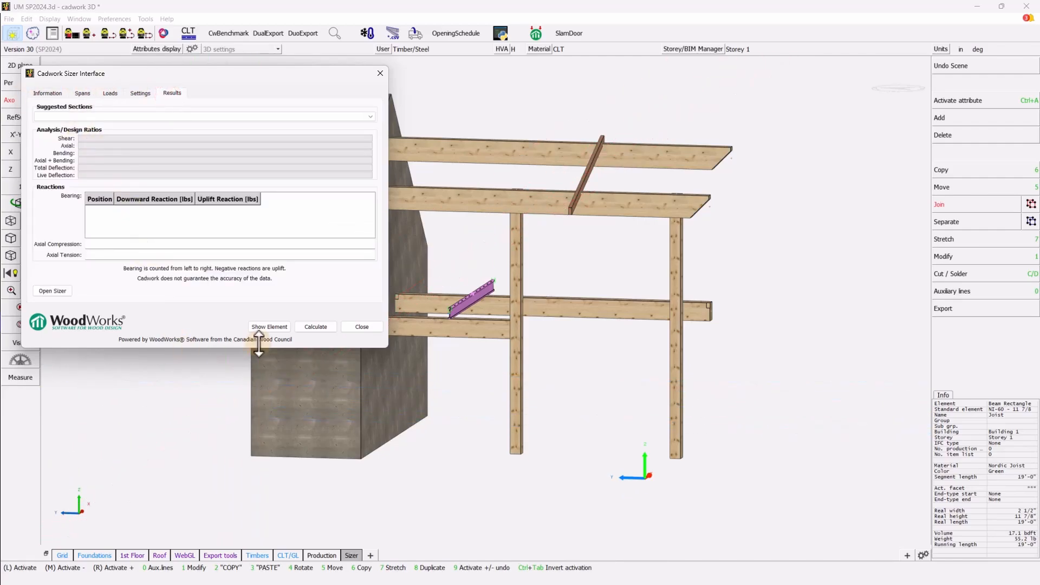
{"action": "left_click", "coordinate": [111, 94]}
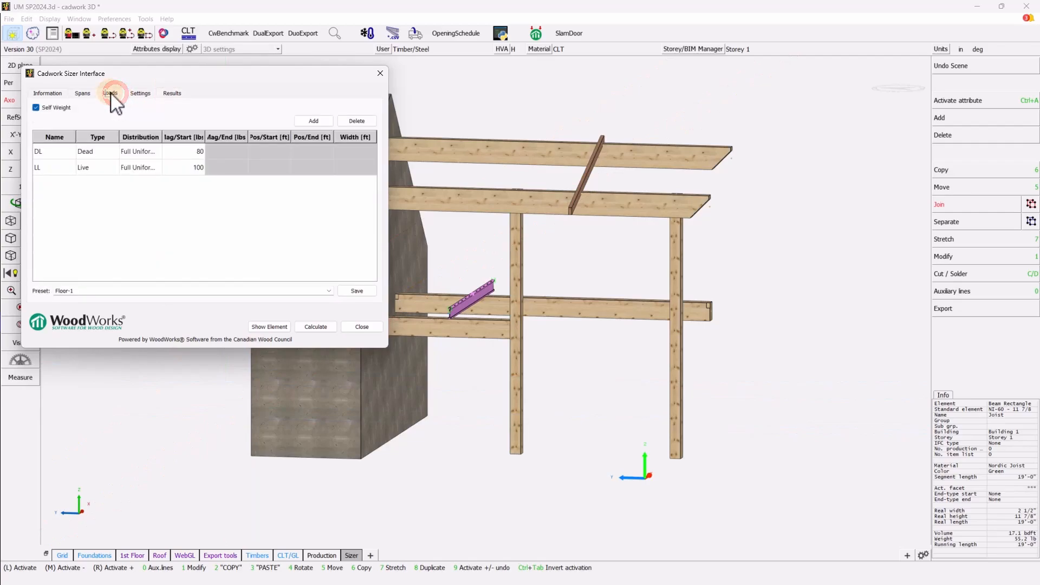
{"action": "left_click", "coordinate": [319, 326]}
{"action": "left_click", "coordinate": [266, 327]}
{"action": "left_click", "coordinate": [260, 325]}
{"action": "left_click", "coordinate": [317, 327]}
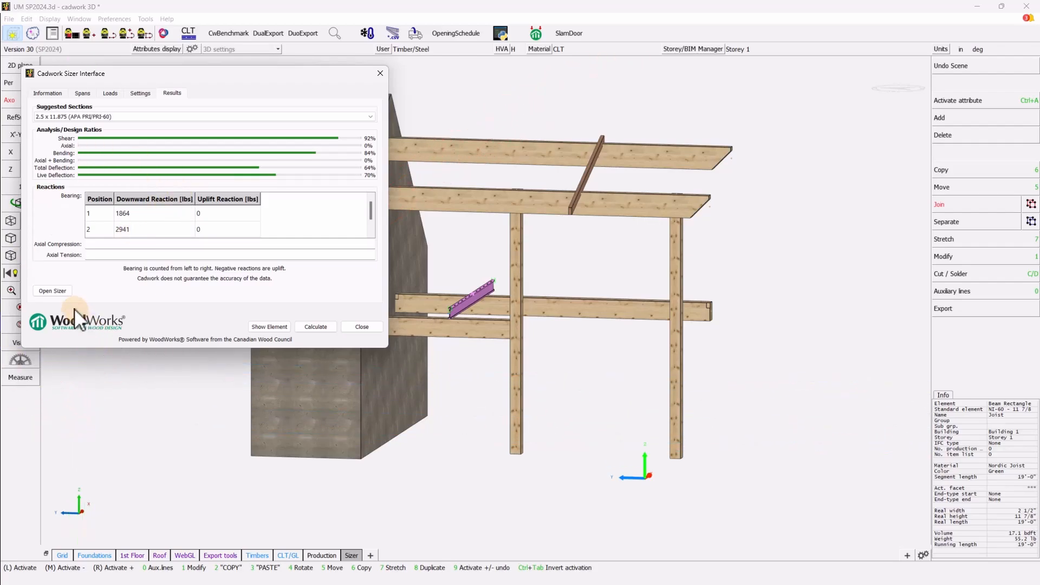
{"action": "left_click", "coordinate": [62, 292]}
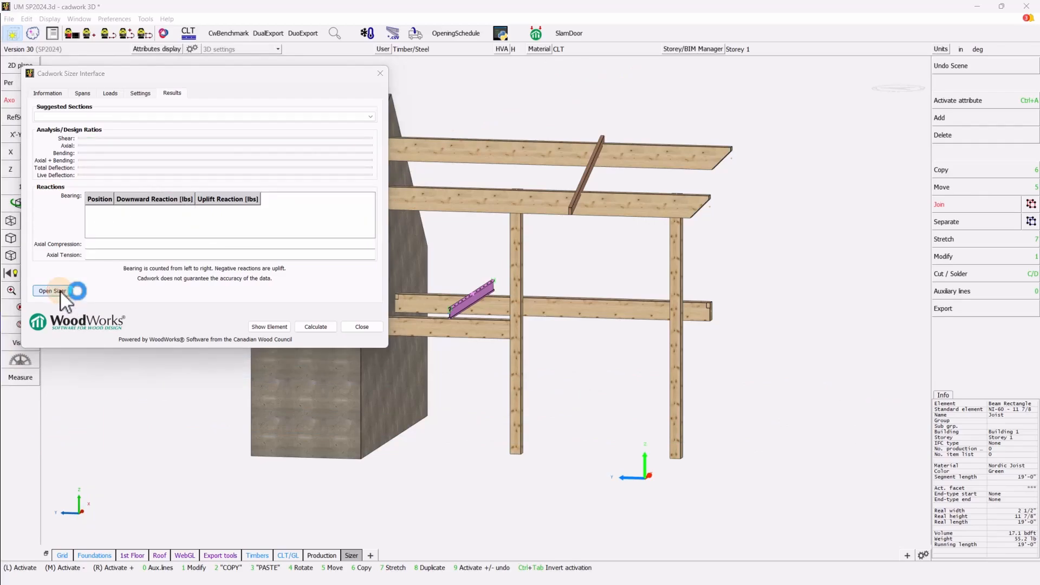
- Maximize WoodWorks Sizer, review the 19' PRI-60 joist's loads, and close Beam1
{"action": "left_click_drag", "start_coordinate": [0, 154], "coordinate": [486, 42]}
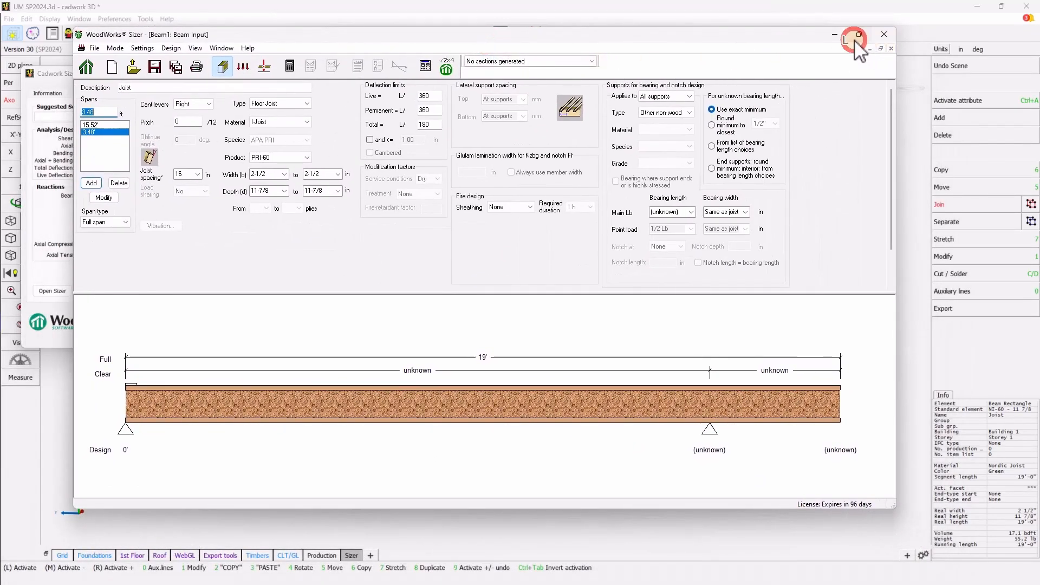
{"action": "left_click", "coordinate": [859, 34]}
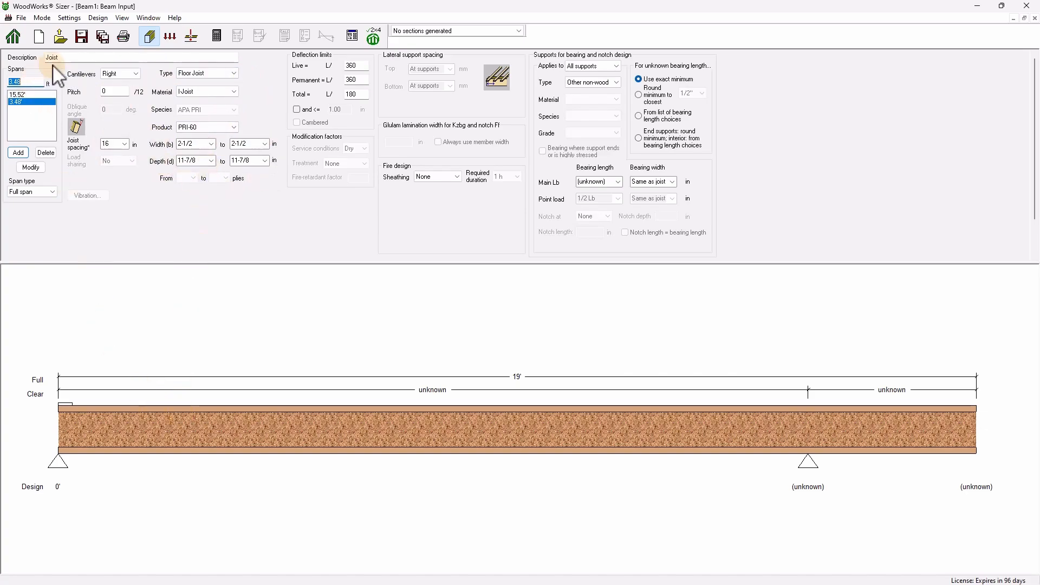
{"action": "left_click", "coordinate": [170, 36]}
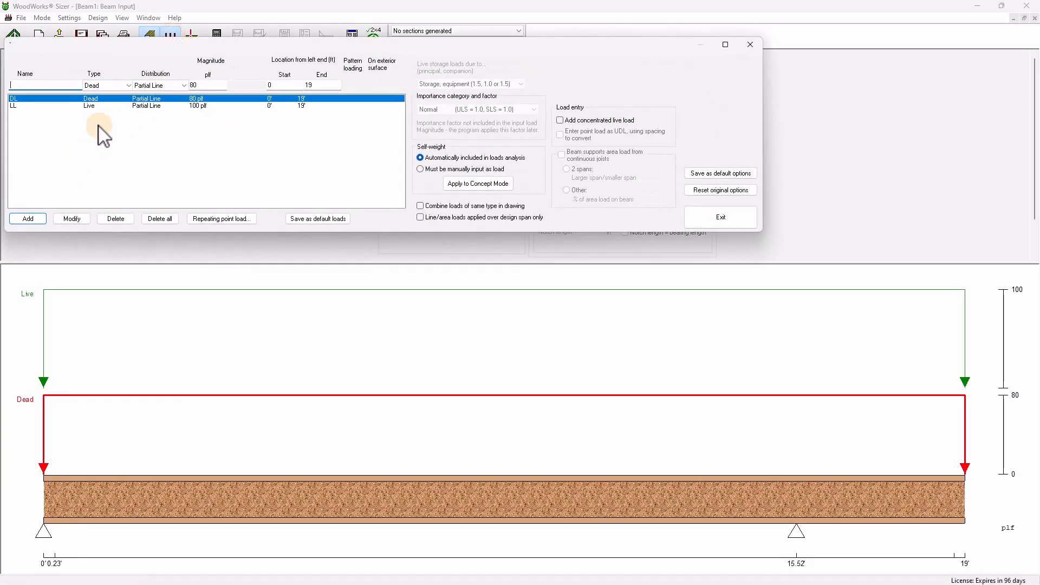
{"action": "left_click", "coordinate": [749, 45]}
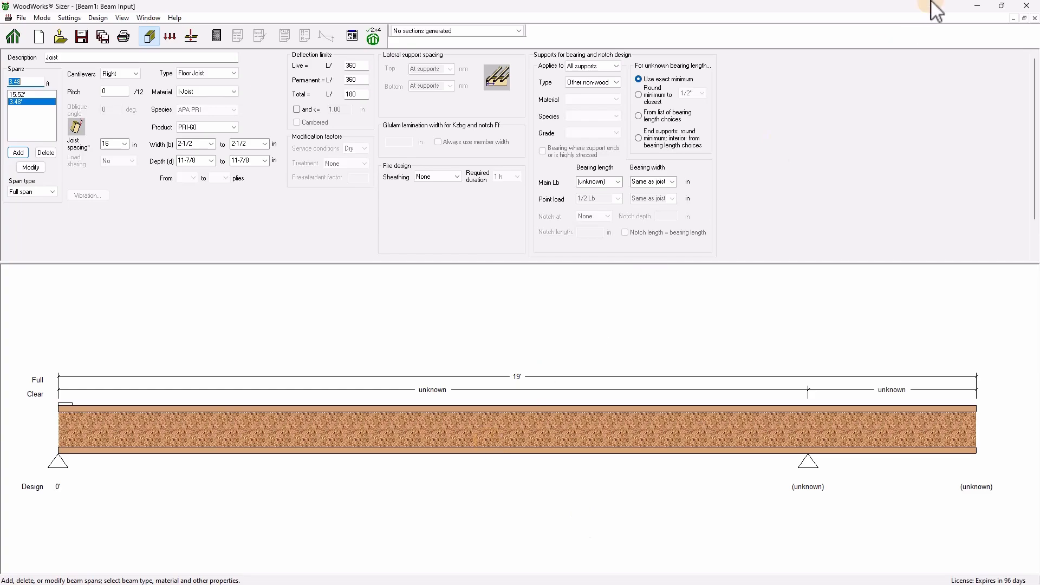
{"action": "left_click", "coordinate": [1026, 5]}
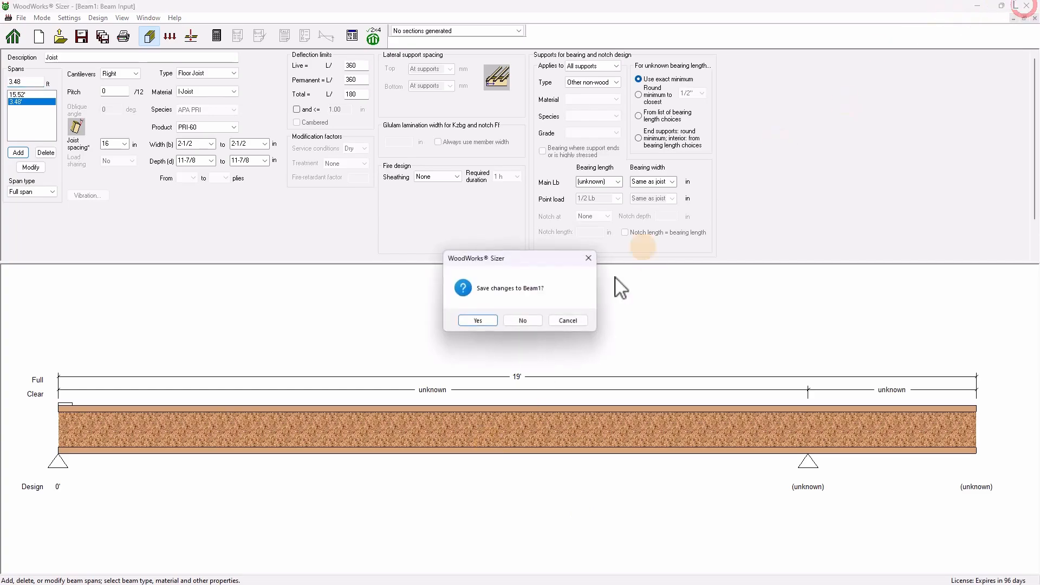
- Discard changes to Beam1, close the Sizer Interface, and select the upper purlin
{"action": "left_click", "coordinate": [523, 320]}
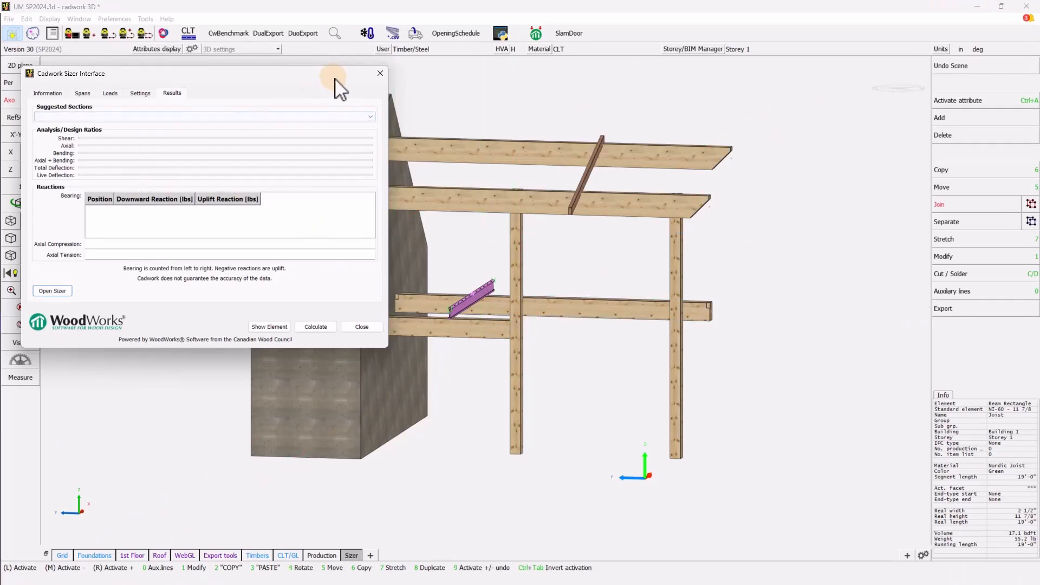
{"action": "left_click", "coordinate": [360, 327]}
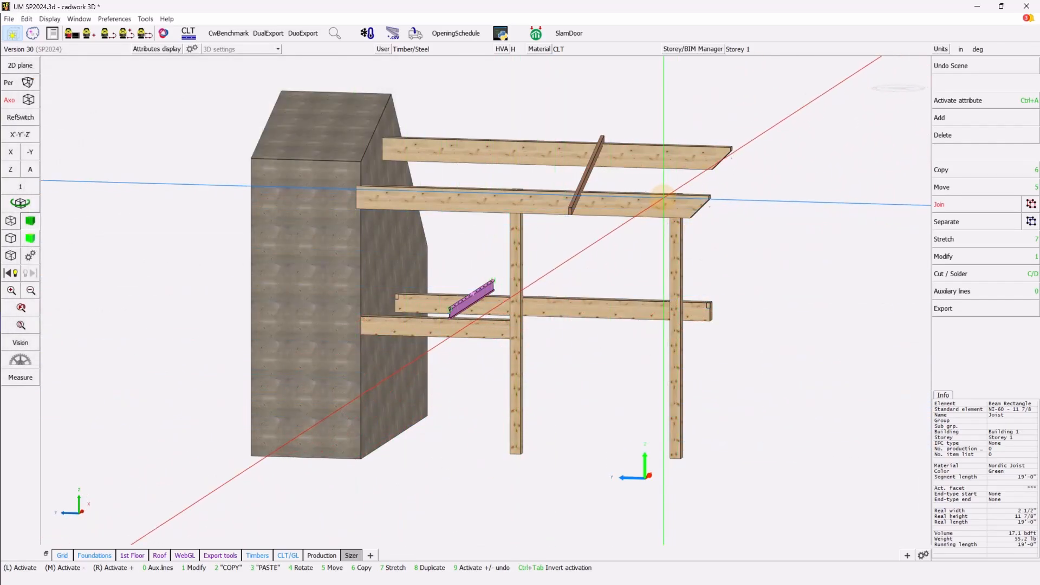
{"action": "left_click", "coordinate": [643, 208]}
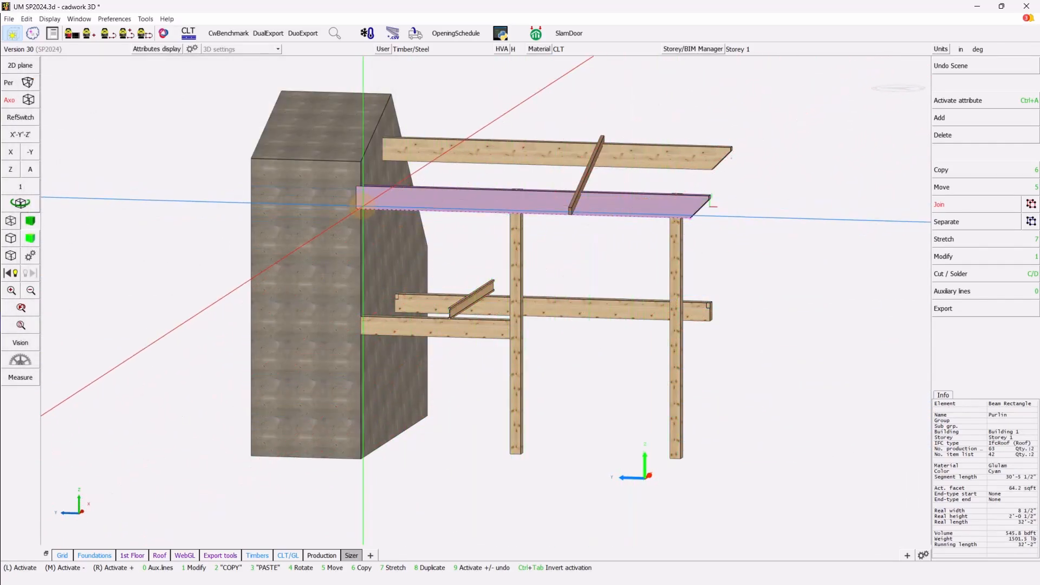
- Orbit to inspect the purlin end, then reselect the 32'-2" Glulam purlin
{"action": "scroll", "coordinate": [517, 181], "scroll_direction": "up", "scroll_amount": 3}
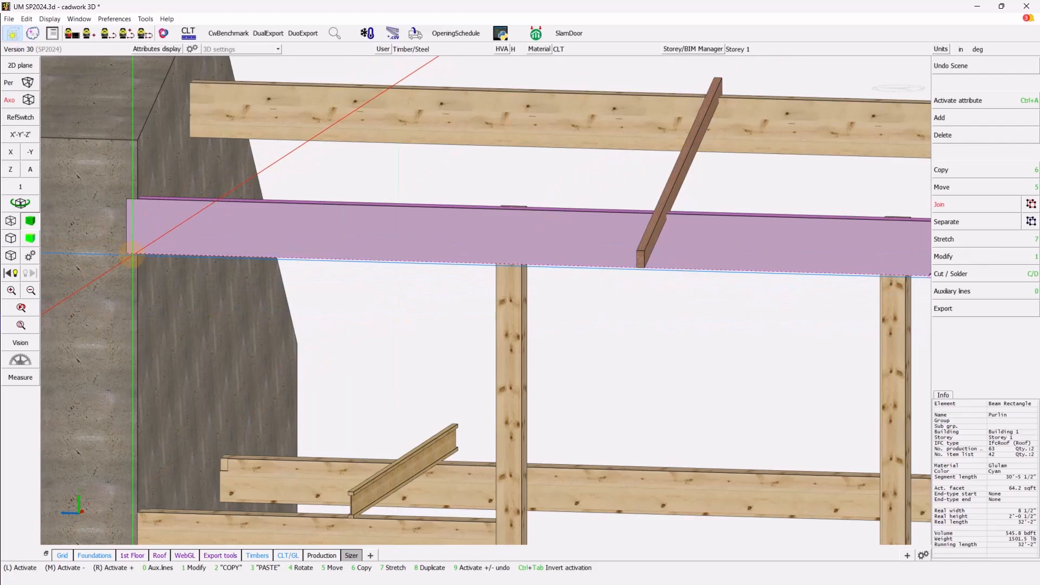
{"action": "scroll", "coordinate": [509, 260], "scroll_direction": "up", "scroll_amount": 3}
{"action": "left_click", "coordinate": [484, 299], "text": "ctrl"}
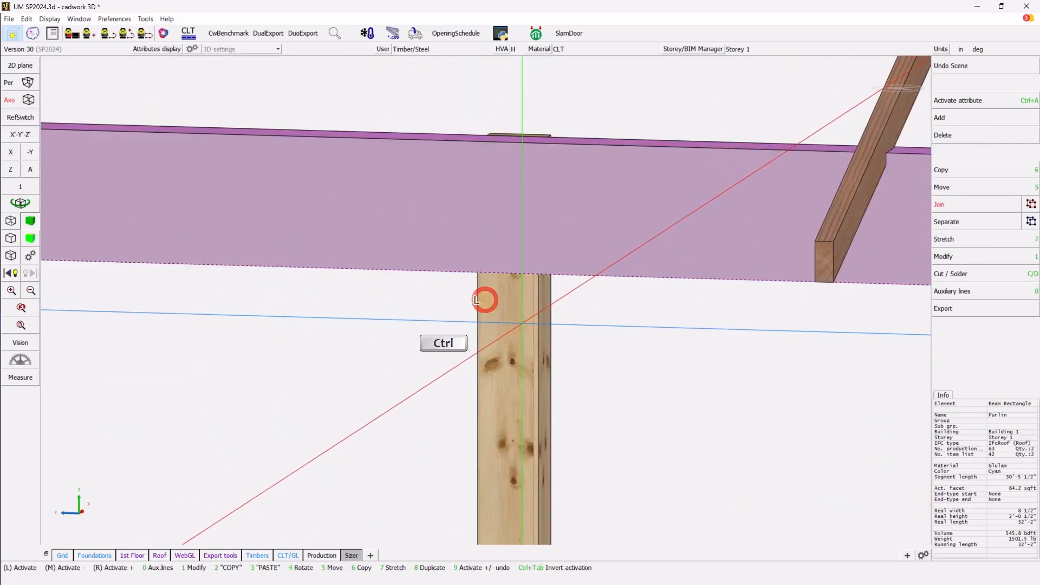
{"action": "left_click_drag", "start_coordinate": [484, 300], "coordinate": [485, 299], "text": "ctrl"}
{"action": "scroll", "coordinate": [484, 299], "scroll_direction": "down", "scroll_amount": 3}
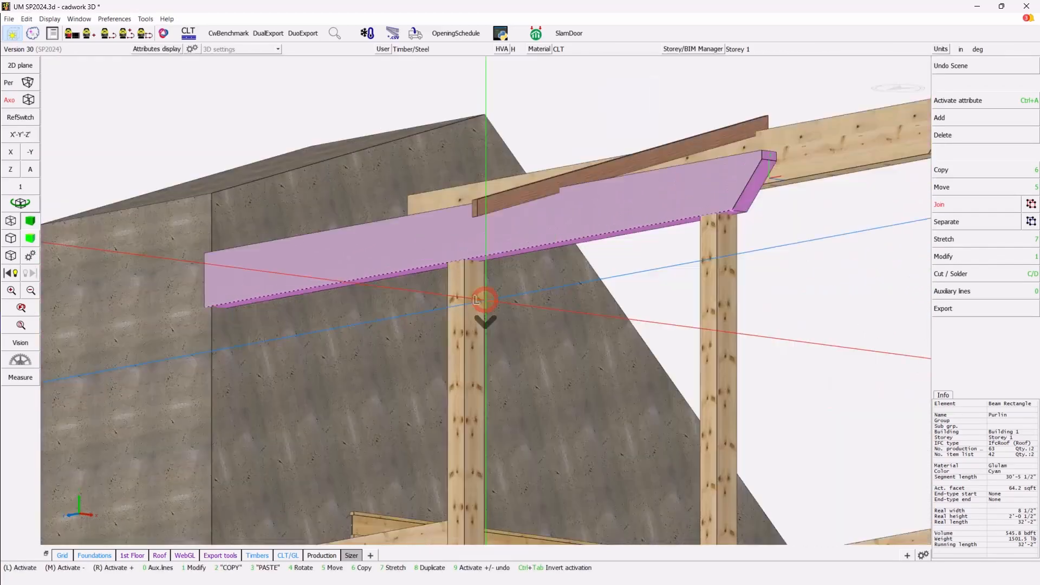
{"action": "scroll", "coordinate": [485, 299], "scroll_direction": "down", "scroll_amount": 2}
{"action": "scroll", "coordinate": [645, 255], "scroll_direction": "up", "scroll_amount": 2}
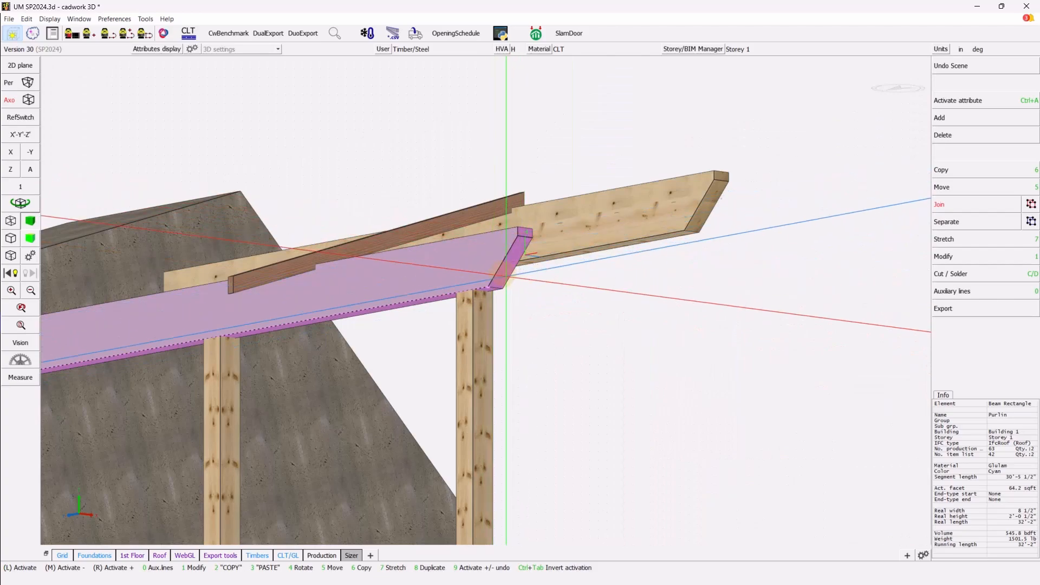
{"action": "left_click_drag", "start_coordinate": [366, 392], "coordinate": [485, 300], "text": "ctrl"}
{"action": "scroll", "coordinate": [485, 299], "scroll_direction": "down", "scroll_amount": 4}
{"action": "scroll", "coordinate": [396, 251], "scroll_direction": "up", "scroll_amount": 2}
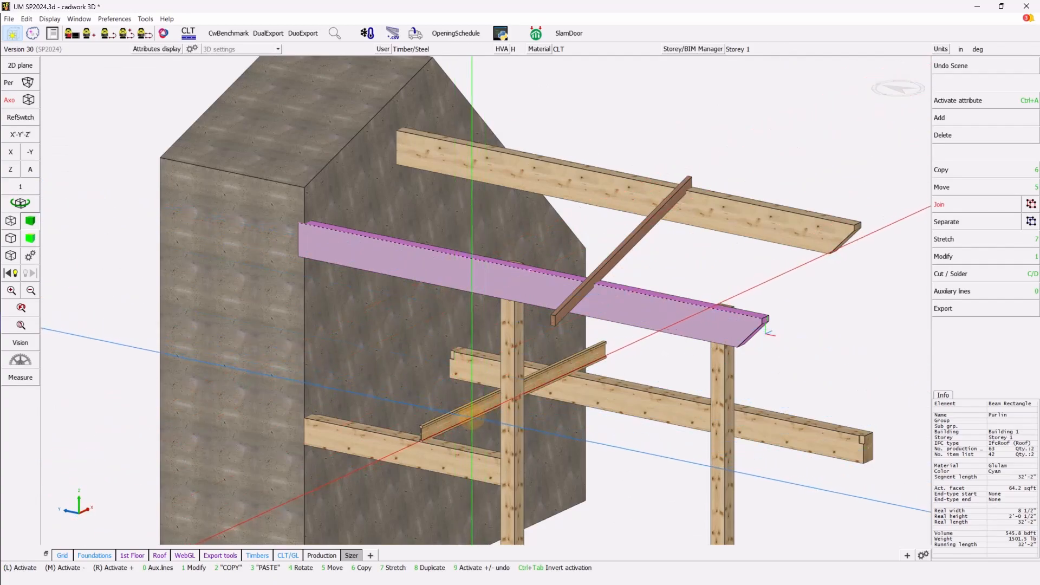
{"action": "left_click", "coordinate": [470, 412]}
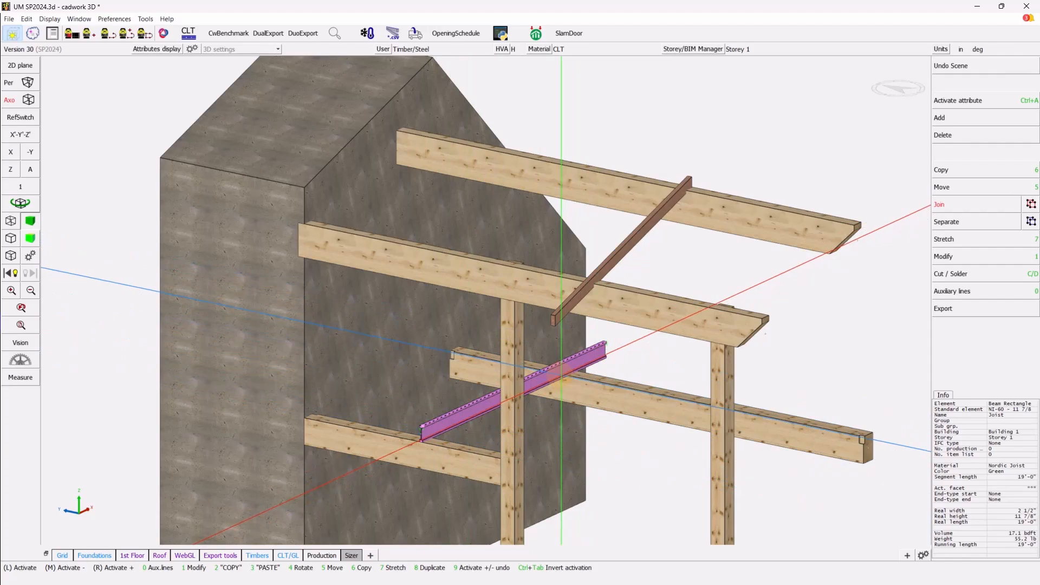
{"action": "left_click", "coordinate": [483, 262]}
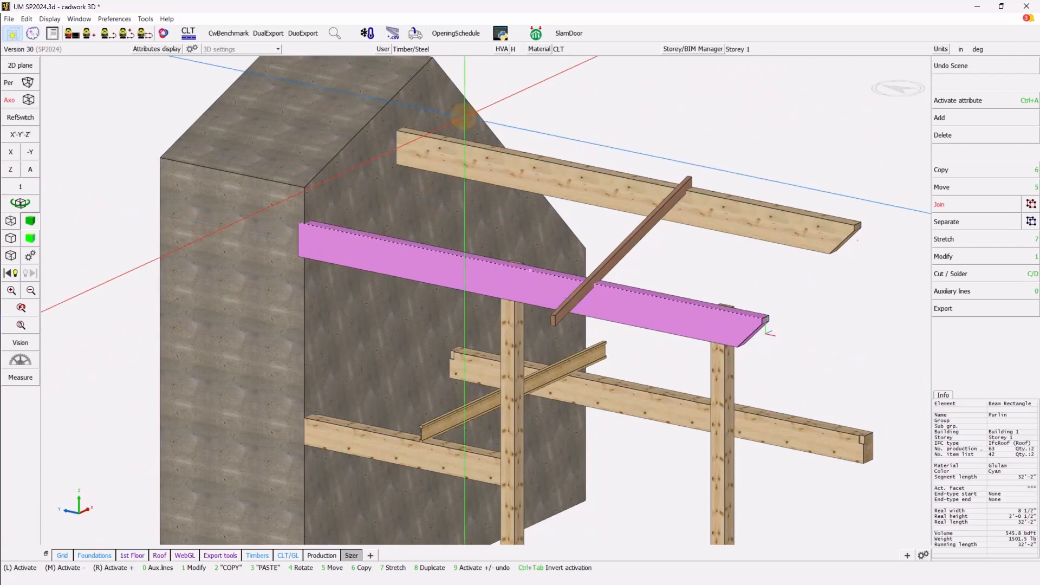
- Set the purlin's Sizer design to species D.Fir-L, material Glulam-EX, grade 20f-EX
{"action": "left_click", "coordinate": [540, 34]}
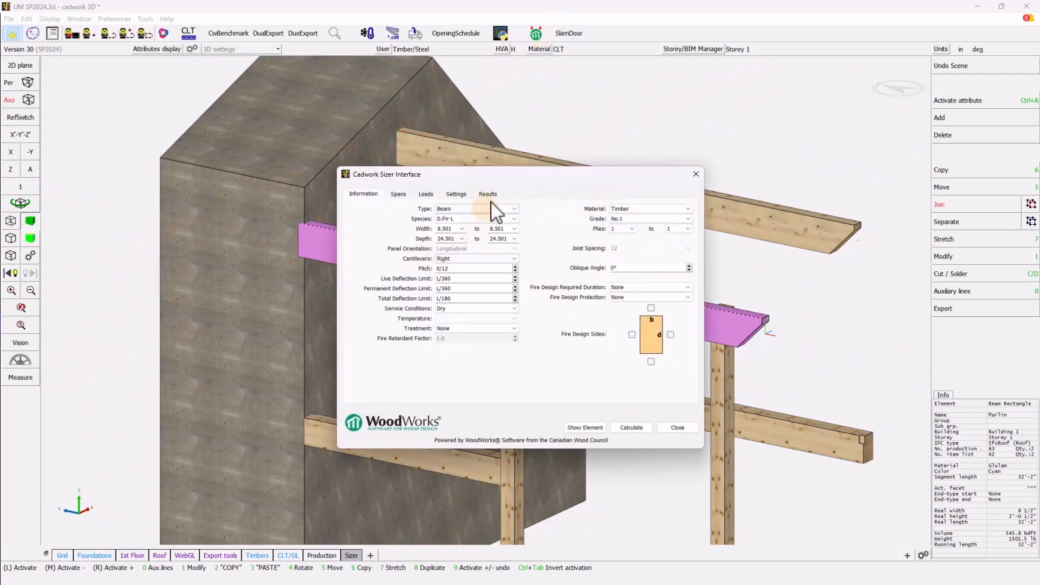
{"action": "left_click_drag", "start_coordinate": [506, 177], "coordinate": [343, 94]}
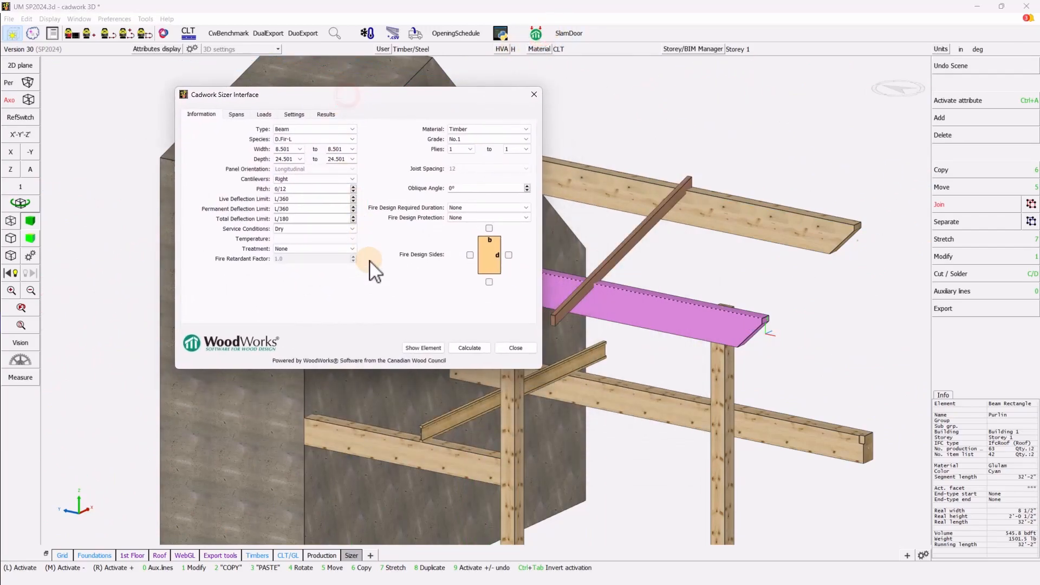
{"action": "left_click", "coordinate": [294, 139]}
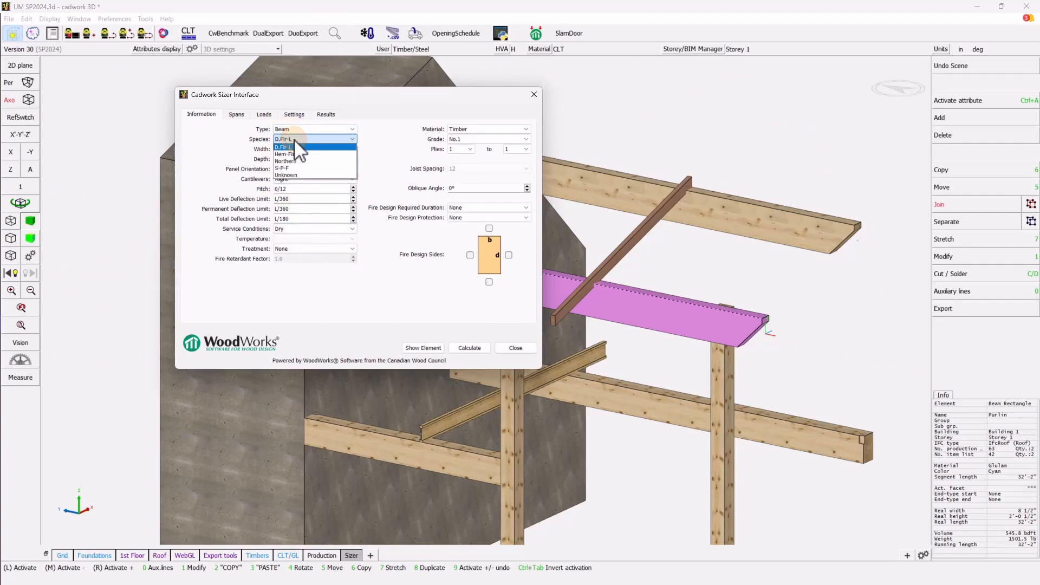
{"action": "left_click", "coordinate": [294, 140]}
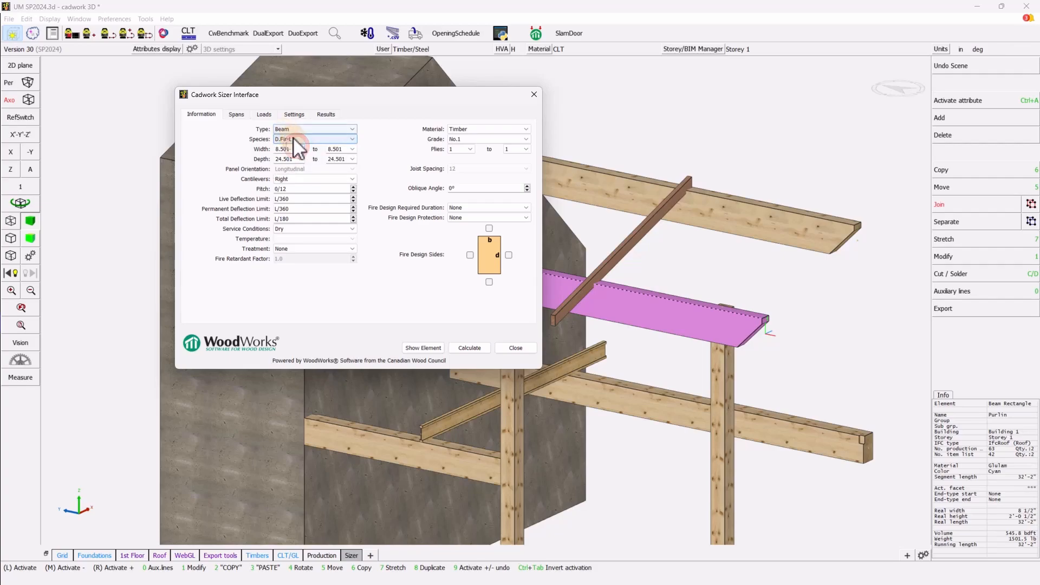
{"action": "left_click", "coordinate": [466, 129]}
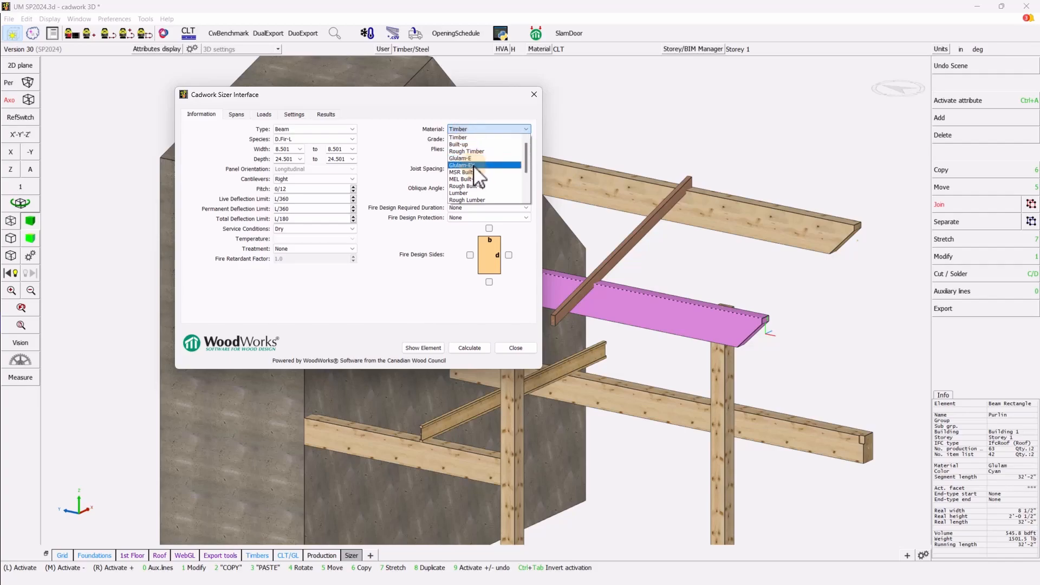
{"action": "left_click", "coordinate": [475, 165]}
{"action": "left_click", "coordinate": [456, 139]}
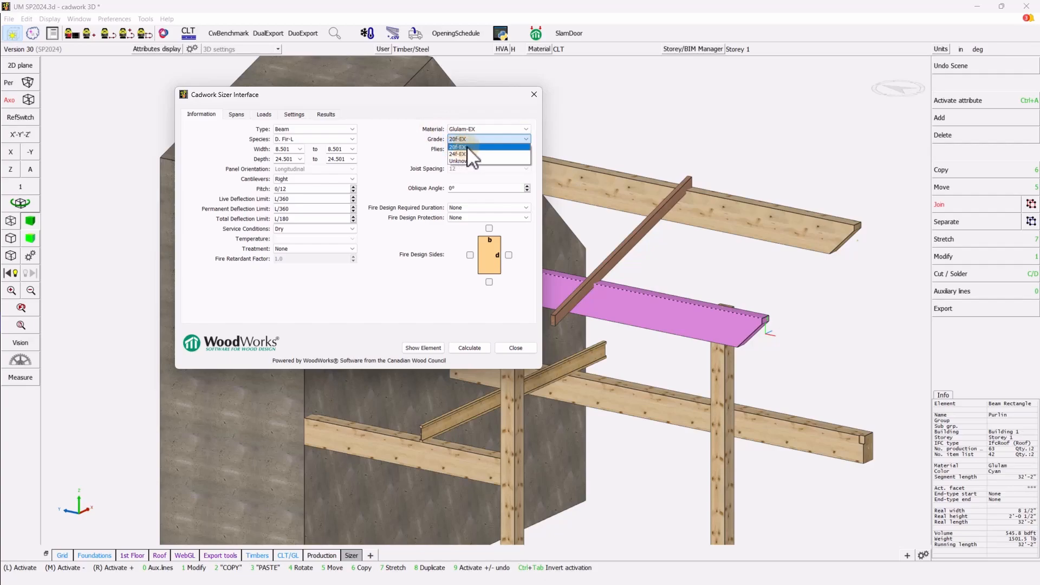
{"action": "left_click", "coordinate": [467, 146]}
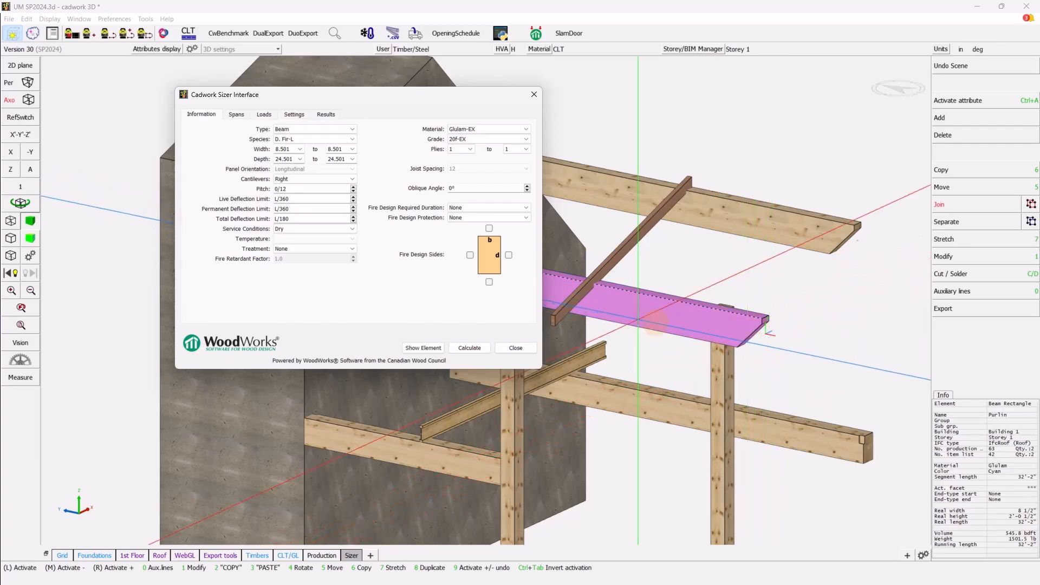
- Review the purlin's spans and apply the Beam1 preset: full uniform DL 120 and LL 100
{"action": "left_click", "coordinate": [233, 114]}
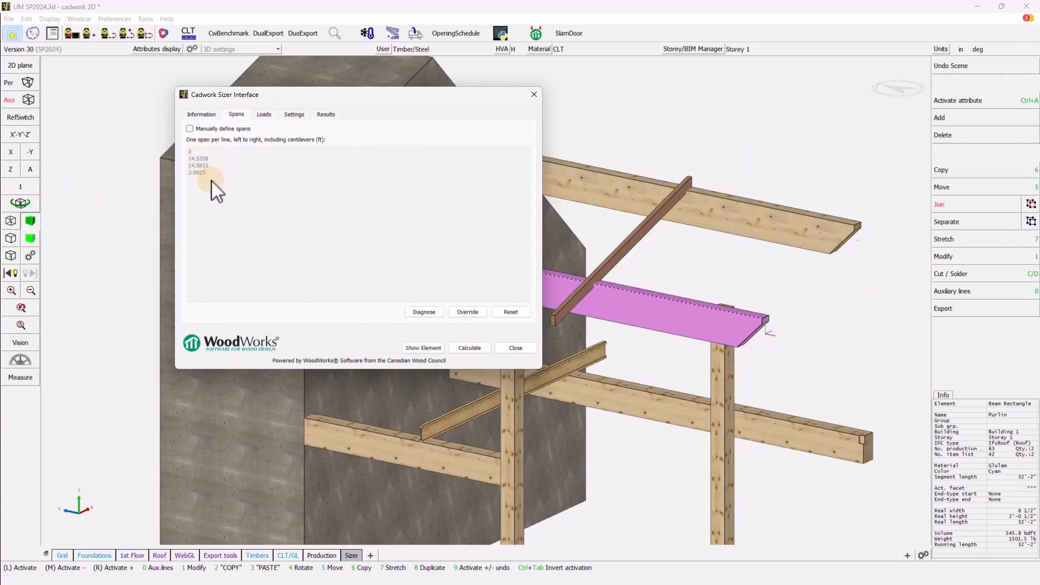
{"action": "left_click", "coordinate": [263, 113]}
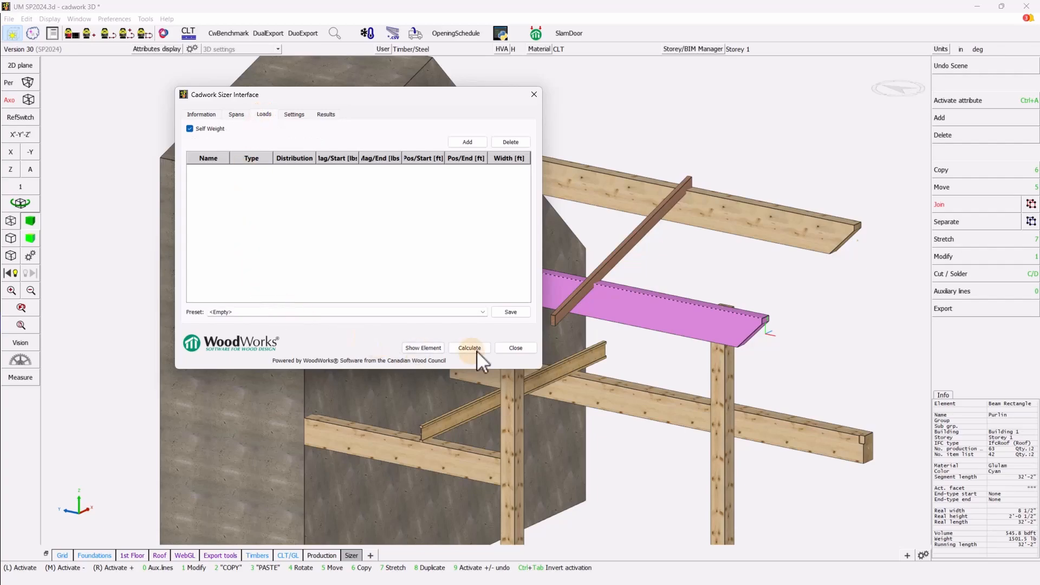
{"action": "left_click", "coordinate": [482, 313]}
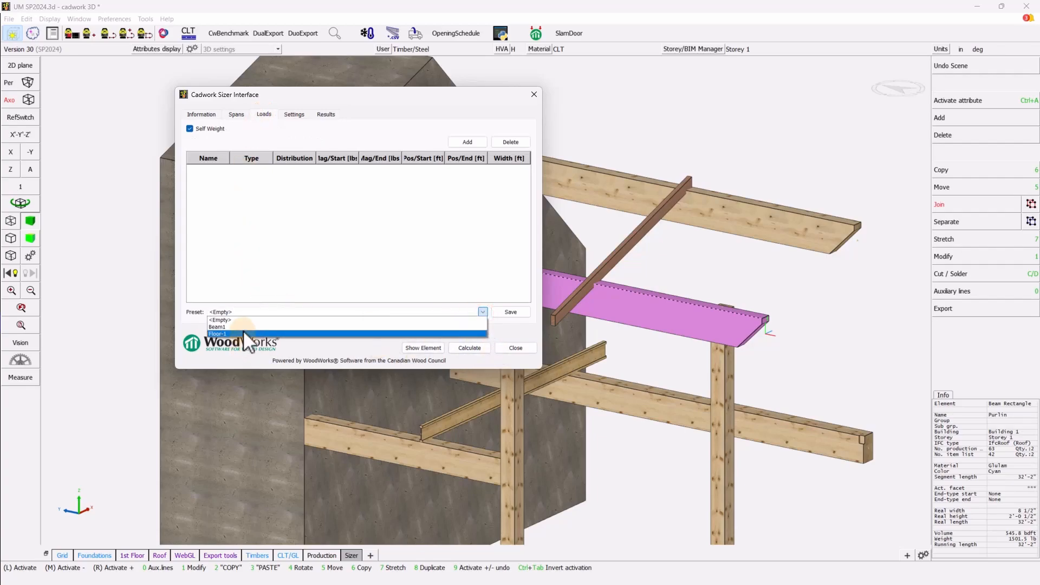
{"action": "left_click", "coordinate": [243, 329]}
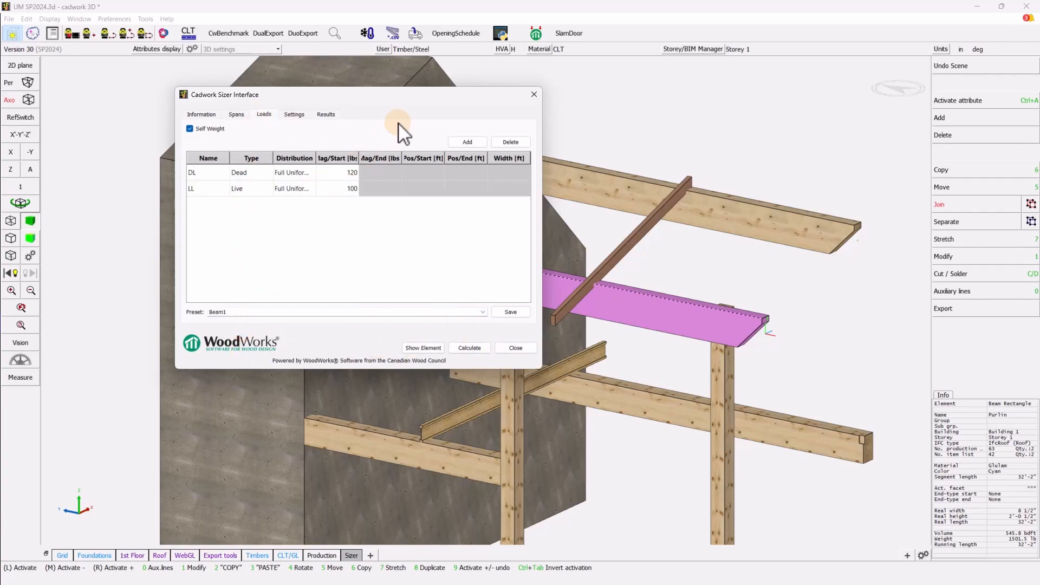
{"action": "left_click_drag", "start_coordinate": [428, 90], "coordinate": [302, 100]}
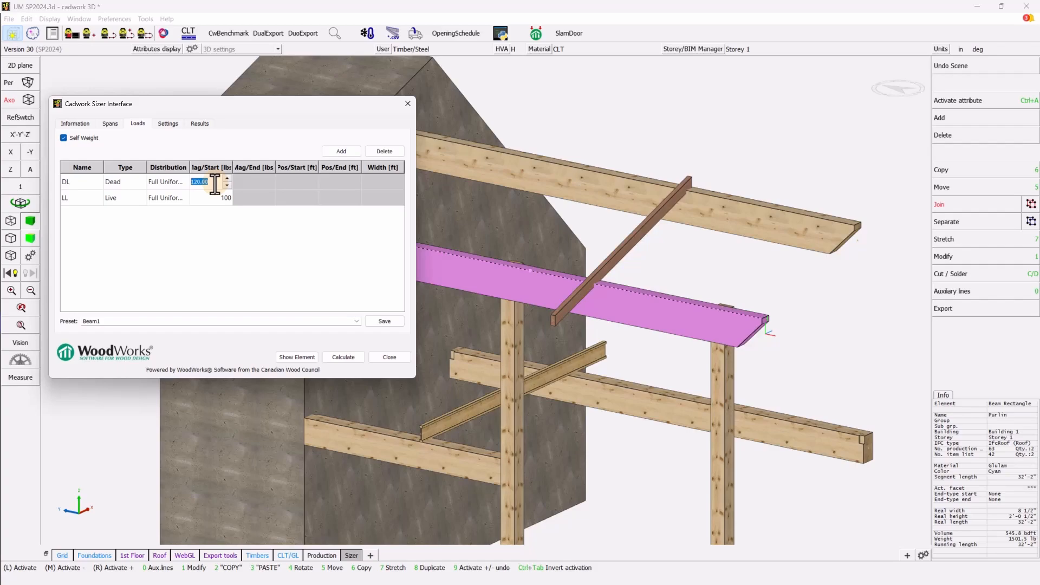
- Change the purlin's dead load to 400 and live load to 200
{"action": "type", "text": "400"}
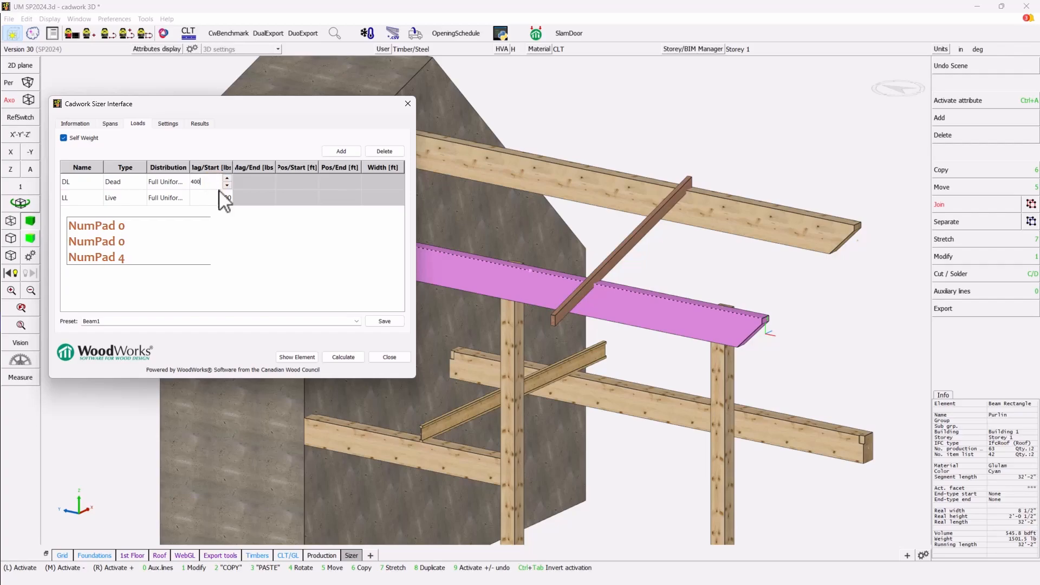
{"action": "left_click", "coordinate": [214, 198]}
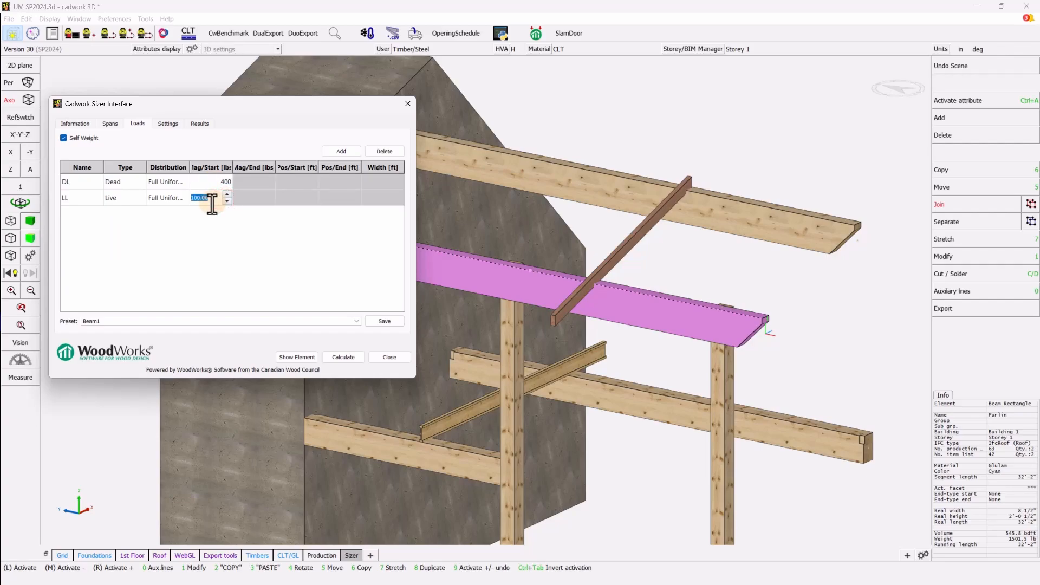
{"action": "type", "text": "200"}
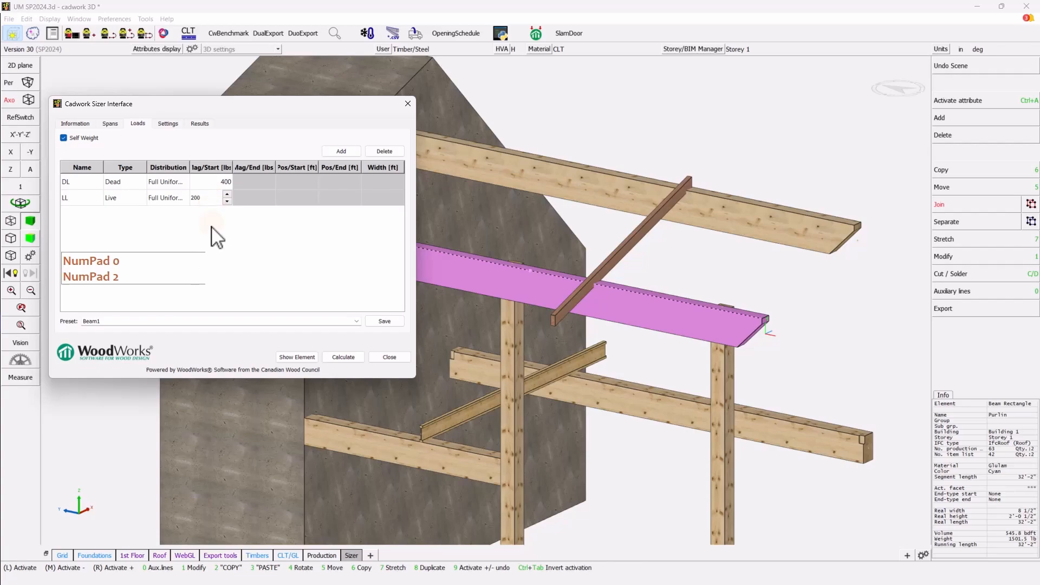
{"action": "left_click", "coordinate": [212, 229]}
- Add a full uniform Snow load named SL with magnitude 600
{"action": "left_click", "coordinate": [342, 151]}
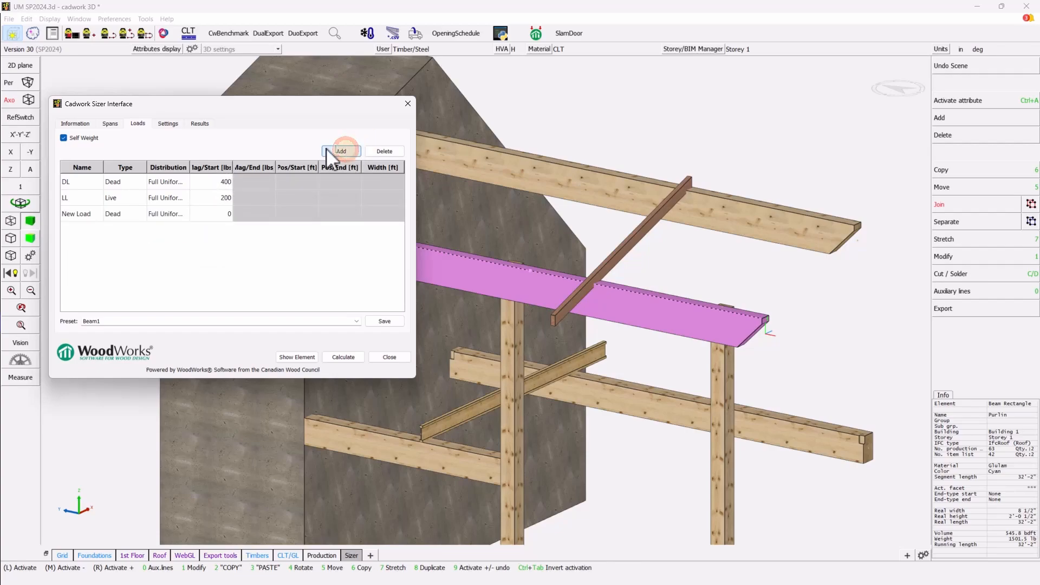
{"action": "left_click", "coordinate": [85, 214]}
{"action": "type", "text": "SL"}
{"action": "left_click", "coordinate": [124, 213]}
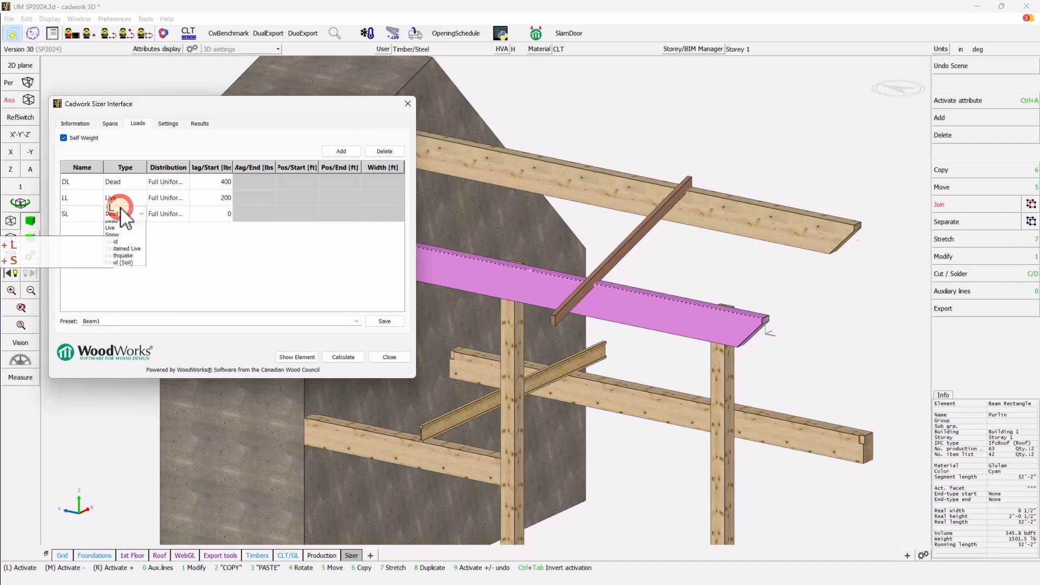
{"action": "left_click", "coordinate": [115, 238]}
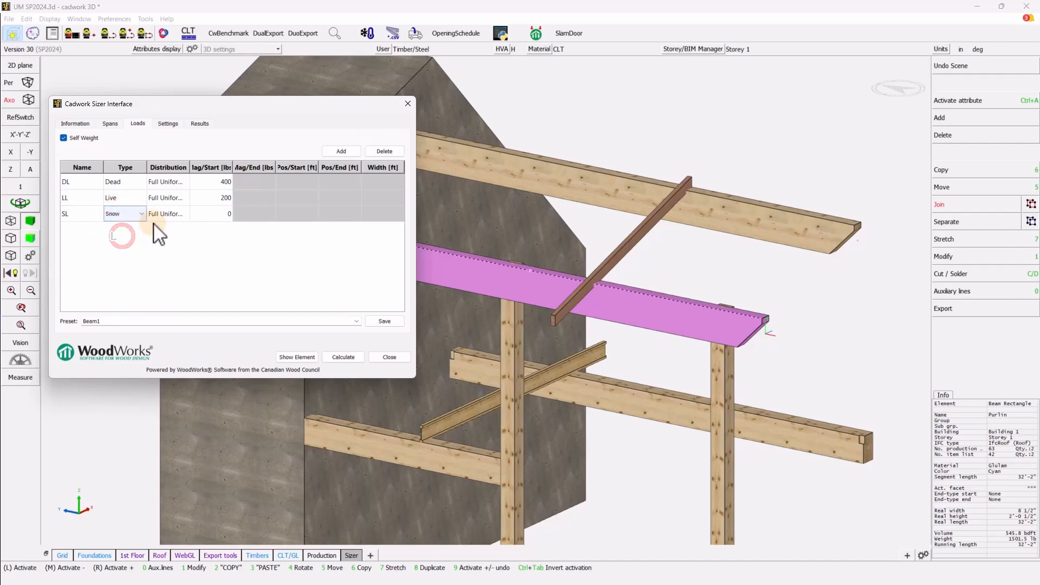
{"action": "left_click", "coordinate": [224, 215]}
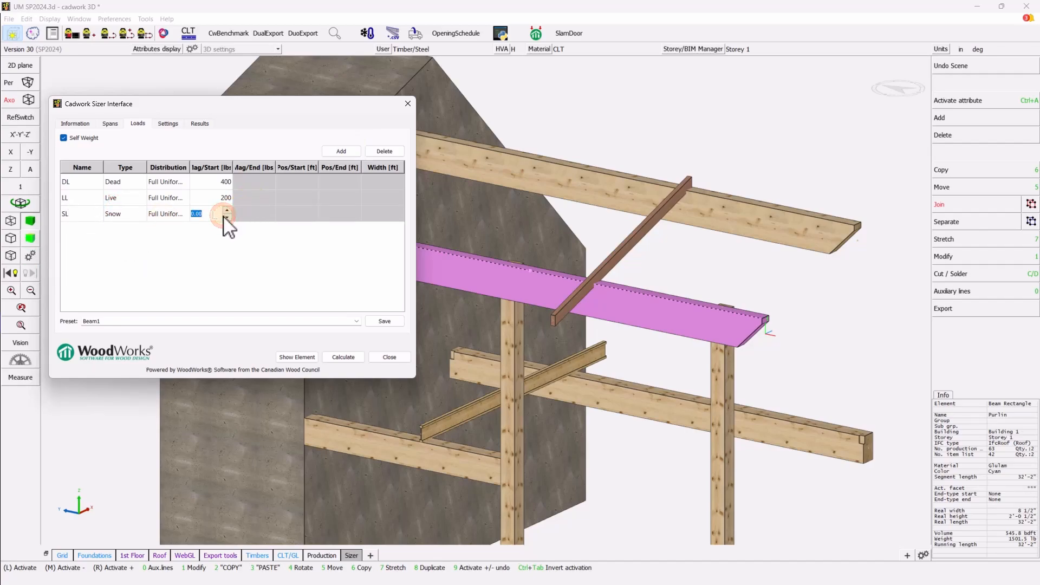
{"action": "type", "text": "600"}
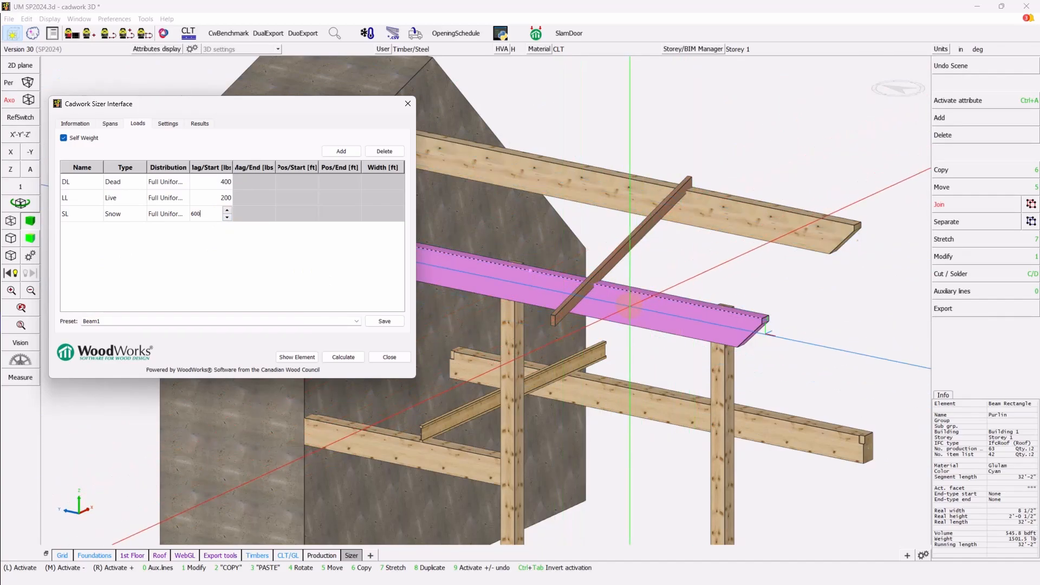
{"action": "left_click", "coordinate": [201, 274]}
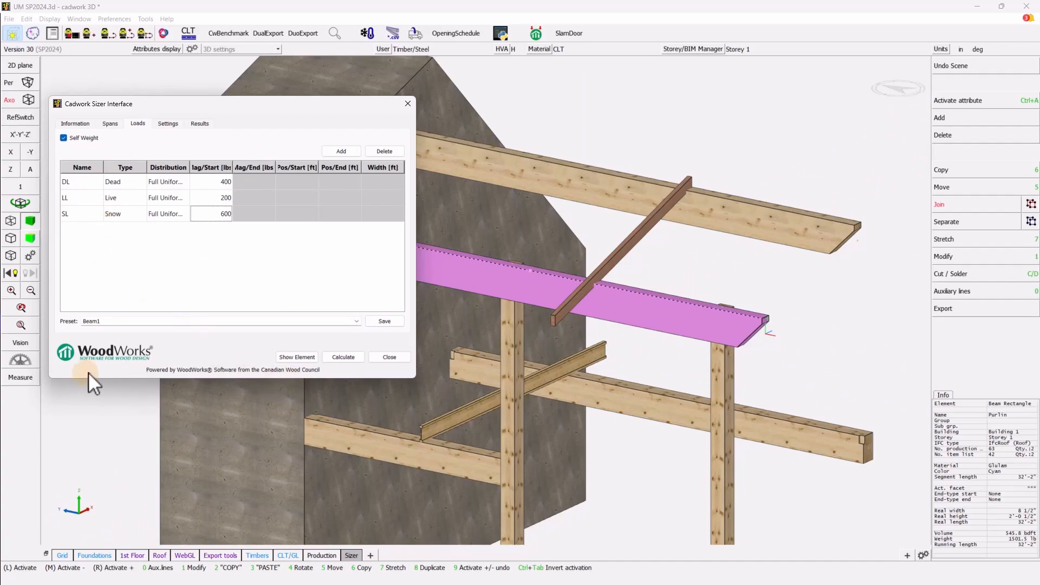
- Save the DL 400, LL 200 and SL 600 loads as preset 'Roof-1' and confirm it's listed
{"action": "left_click", "coordinate": [384, 321]}
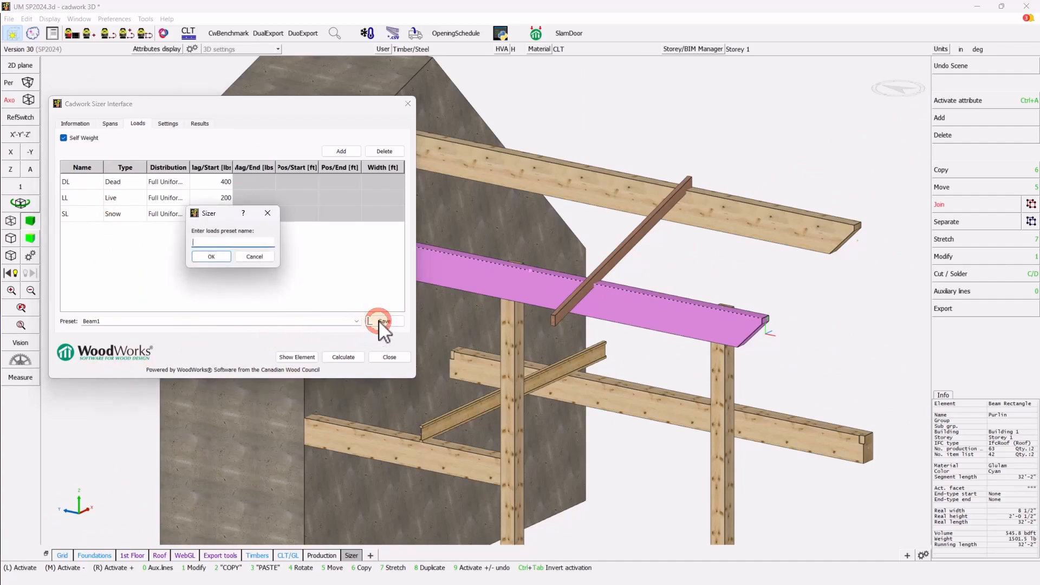
{"action": "type", "text": "Roof"}
{"action": "type", "text": "-1"}
{"action": "left_click", "coordinate": [209, 256]}
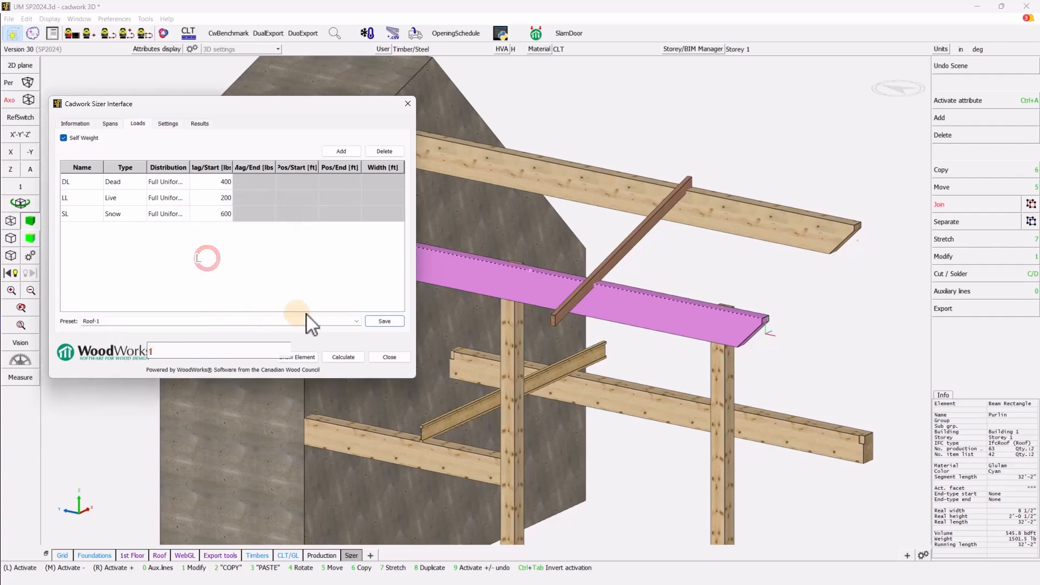
{"action": "left_click", "coordinate": [357, 321]}
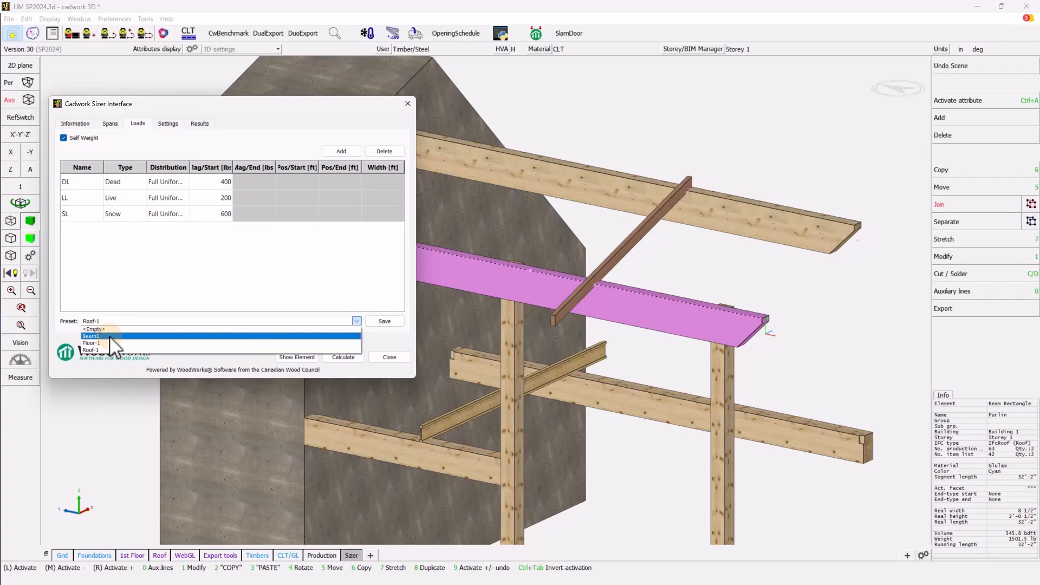
{"action": "left_click", "coordinate": [130, 268]}
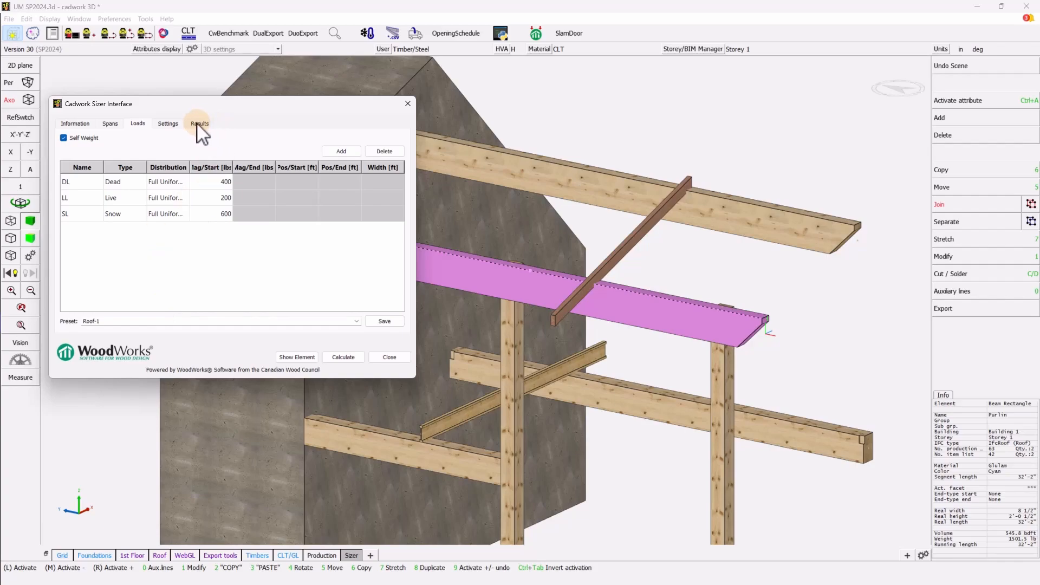
- Calculate the purlin (29% shear, 18% bending) and return to its Information page
{"action": "left_click", "coordinate": [342, 357]}
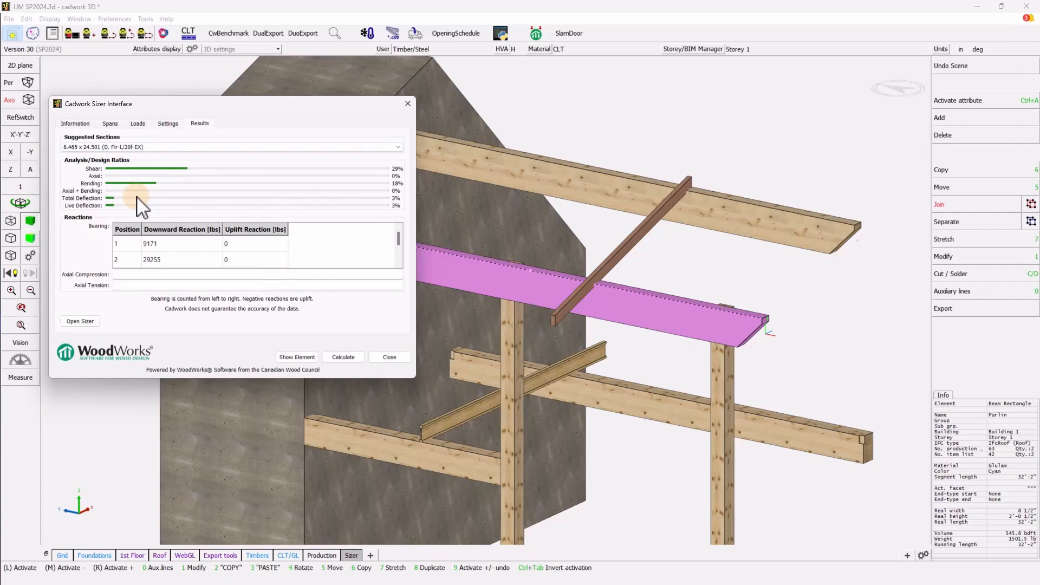
{"action": "left_click", "coordinate": [76, 124]}
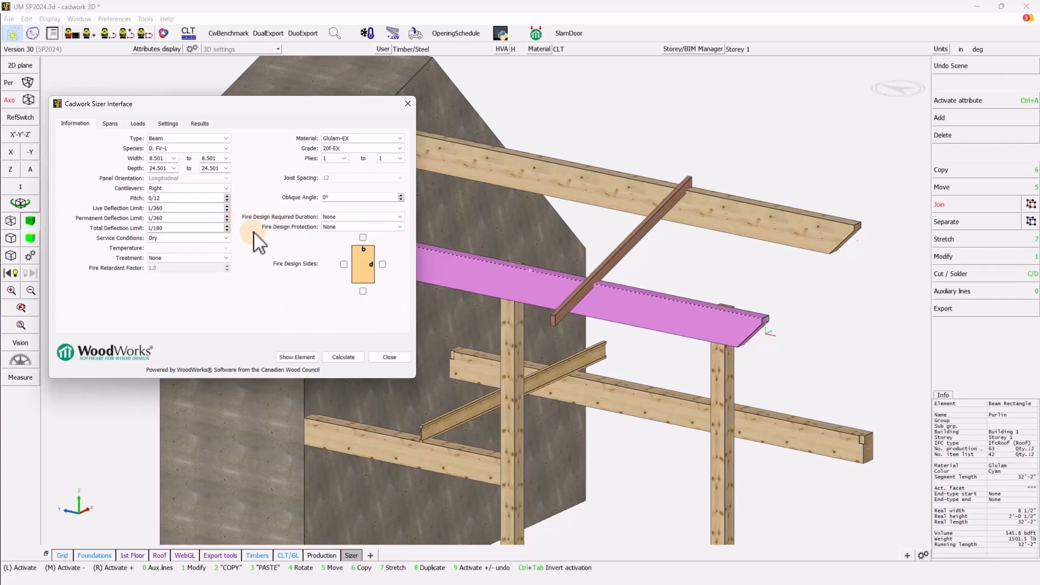
- Set the purlin's fire design duration to 60 minutes with protection left as None
{"action": "left_click", "coordinate": [400, 217]}
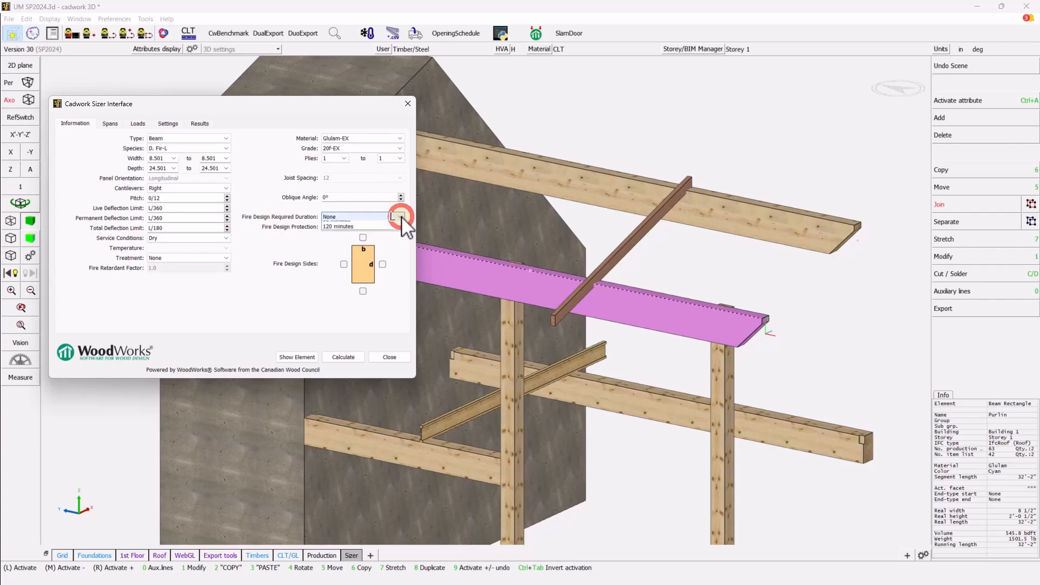
{"action": "left_click", "coordinate": [371, 238]}
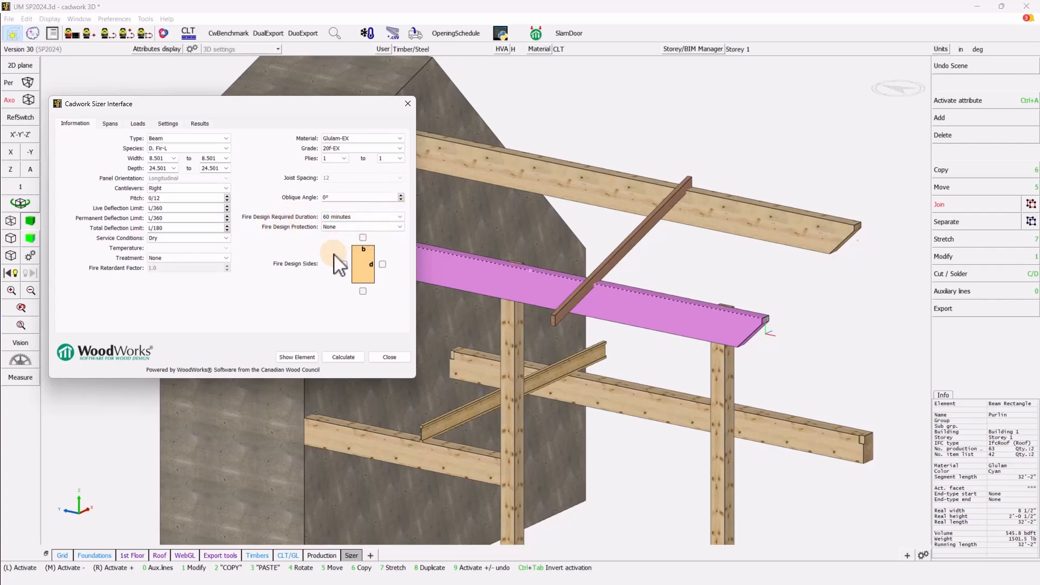
{"action": "left_click", "coordinate": [364, 227]}
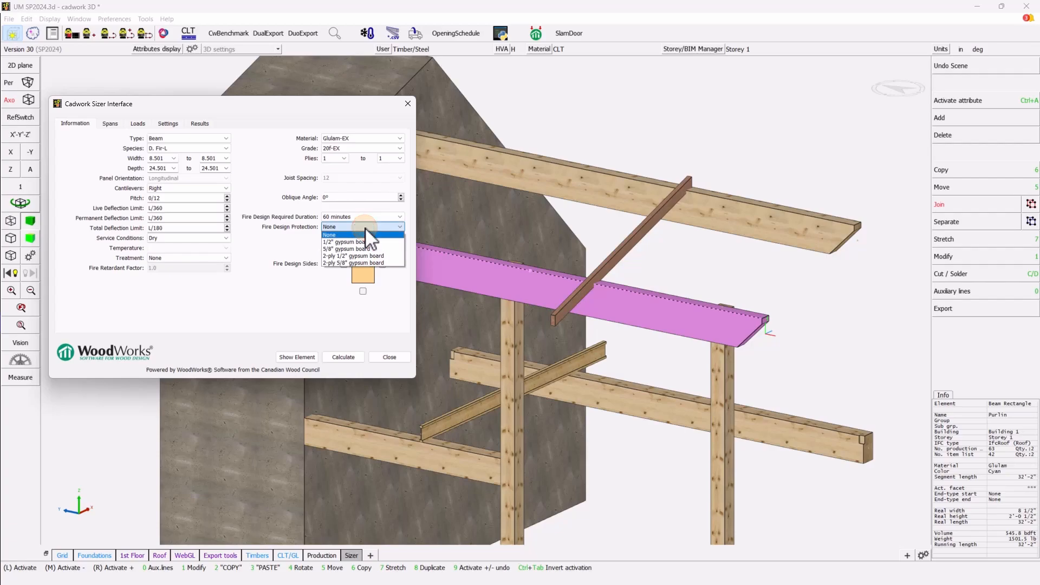
{"action": "left_click", "coordinate": [365, 227]}
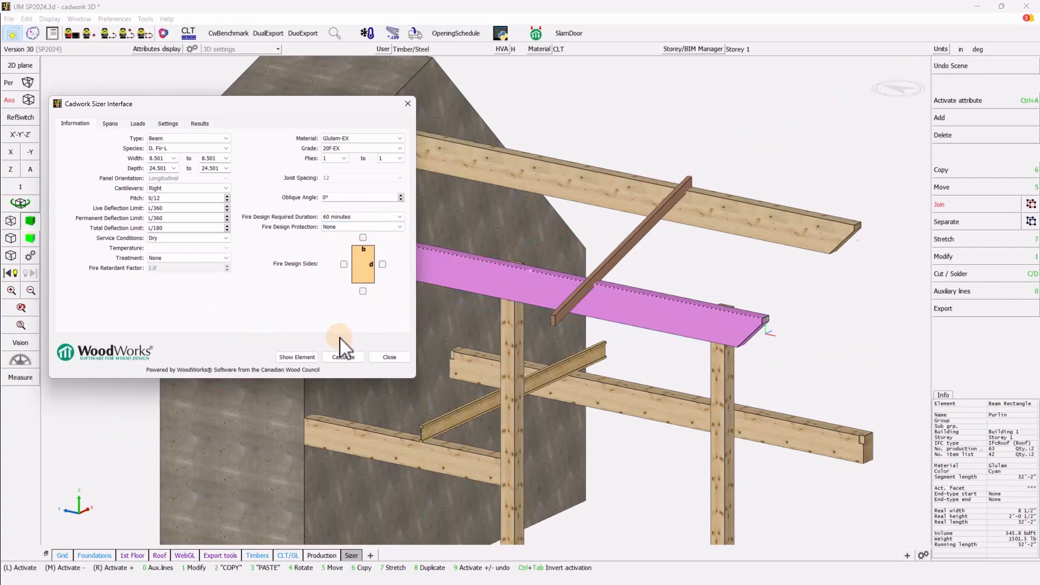
- Mark all four purlin sides (left, bottom, right, top) as fire exposed
{"action": "left_click", "coordinate": [344, 264]}
{"action": "left_click", "coordinate": [363, 290]}
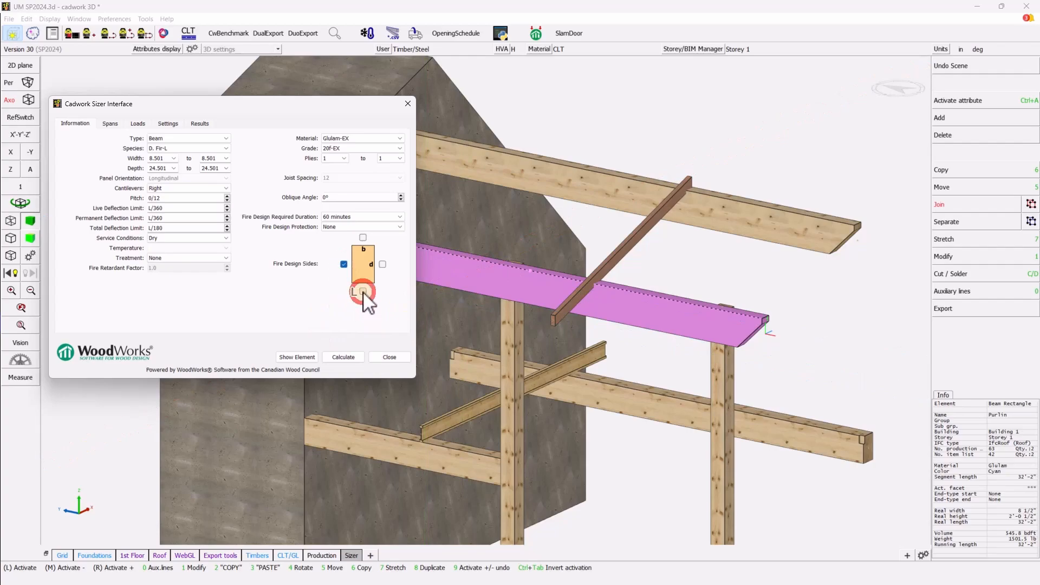
{"action": "left_click", "coordinate": [382, 264]}
{"action": "left_click", "coordinate": [363, 237]}
- Recalculate the fire-rated purlin, review Information and Results, and send it to WoodWorks Sizer
{"action": "left_click", "coordinate": [348, 359]}
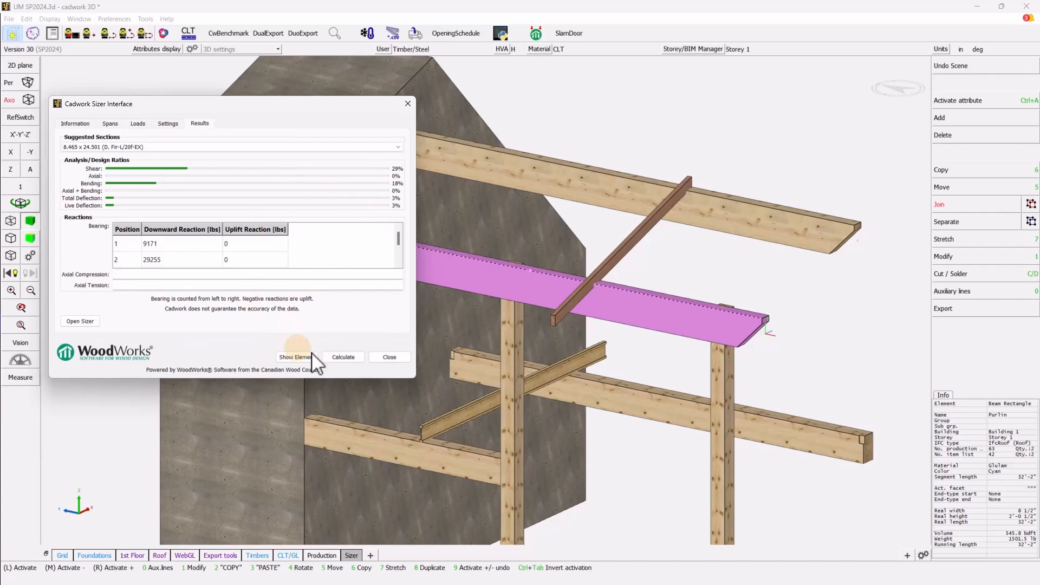
{"action": "left_click", "coordinate": [66, 123]}
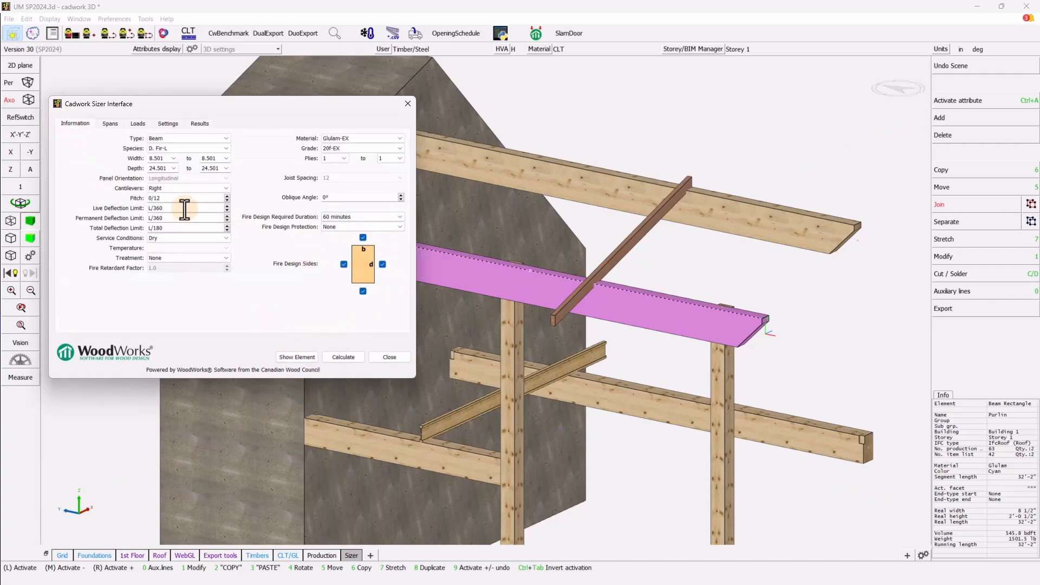
{"action": "left_click", "coordinate": [199, 122]}
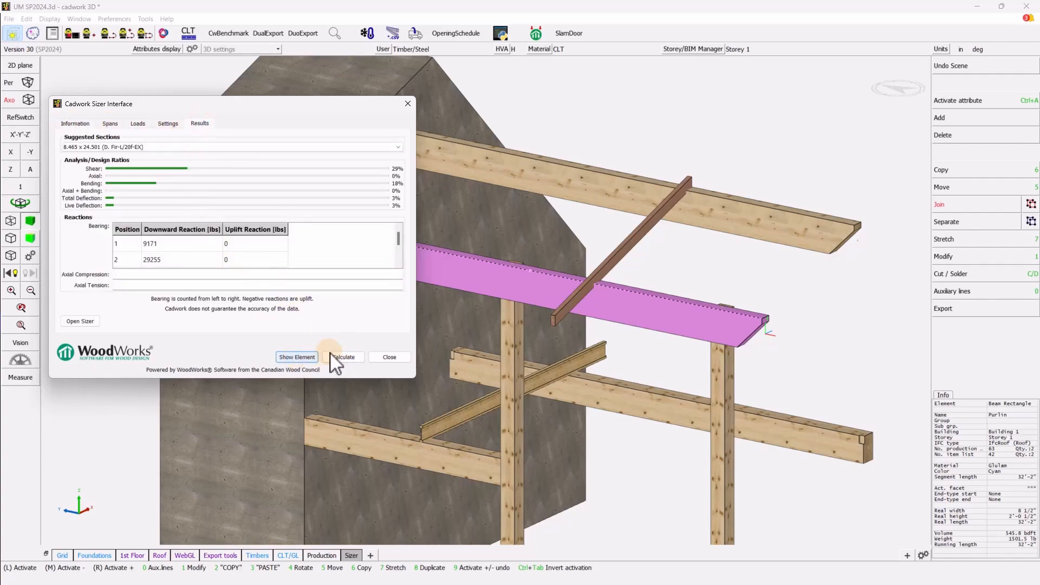
{"action": "left_click", "coordinate": [80, 321]}
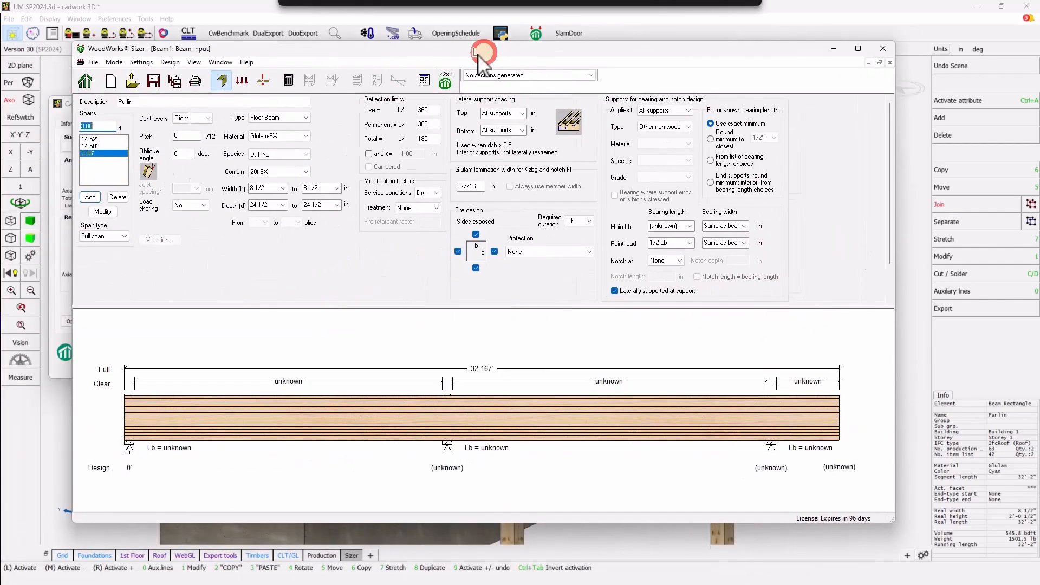
- Check the purlin's three-span, 1 h fire input in WoodWorks Sizer, then close Sizer and the cadwork dialog
{"action": "left_click_drag", "start_coordinate": [476, 47], "coordinate": [534, 34]}
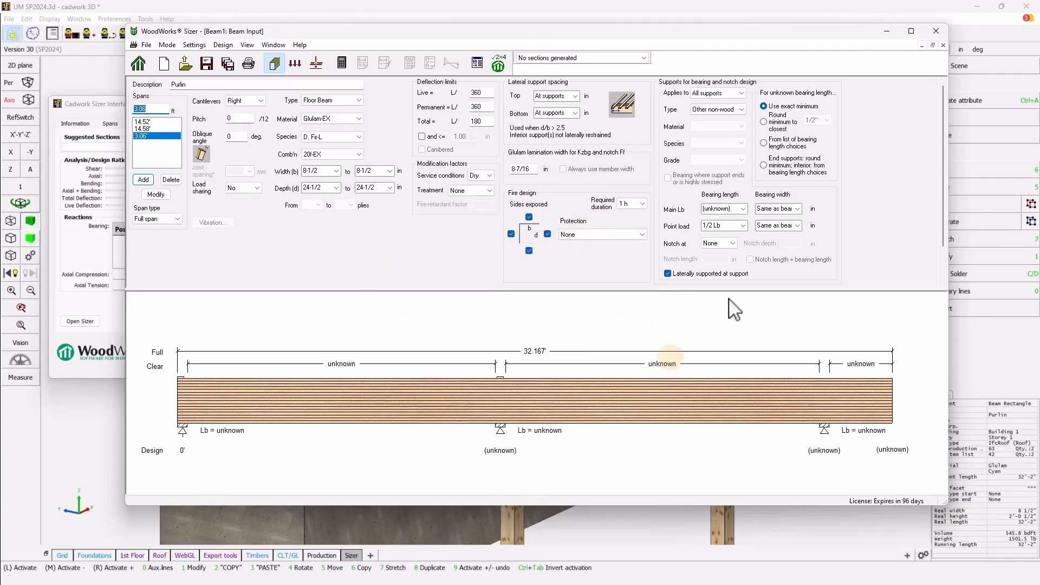
{"action": "left_click", "coordinate": [941, 31]}
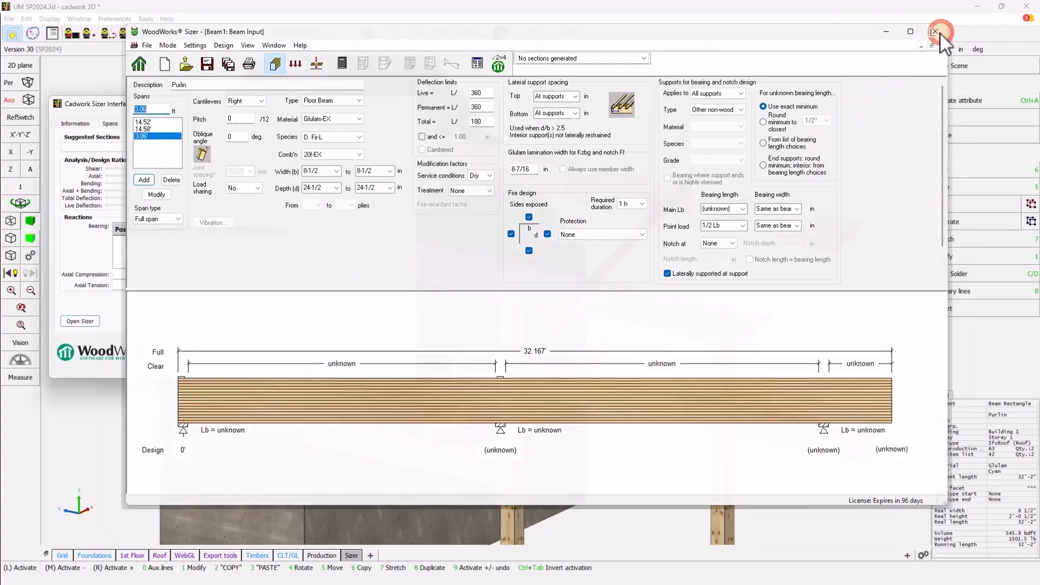
{"action": "left_click", "coordinate": [407, 104]}
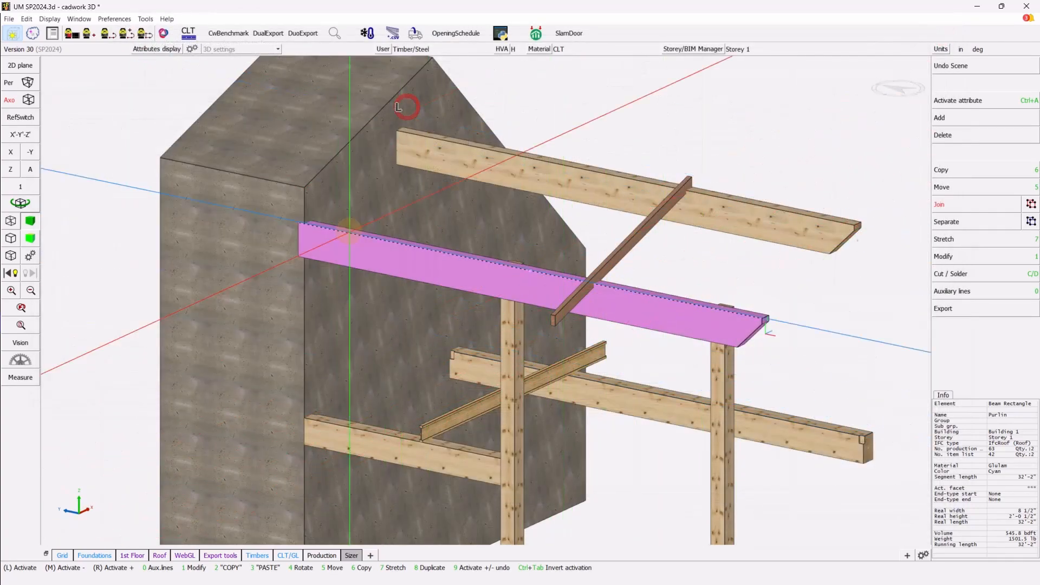
- Select the diagonal Douglas fir rafter and open its Sizer settings, keeping grade No.1
{"action": "left_click", "coordinate": [637, 237]}
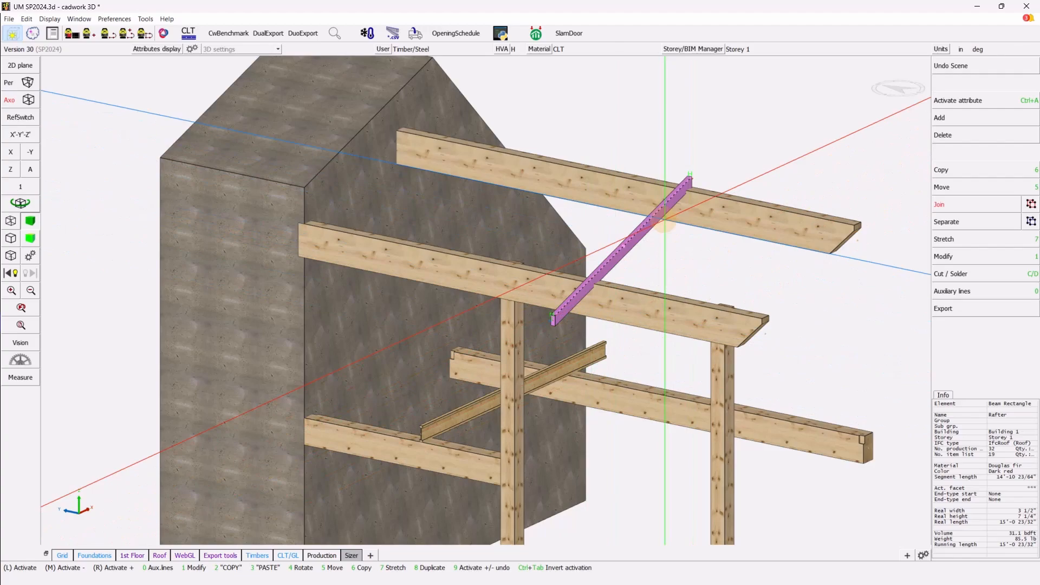
{"action": "left_click", "coordinate": [538, 34]}
{"action": "left_click_drag", "start_coordinate": [614, 176], "coordinate": [392, 95]}
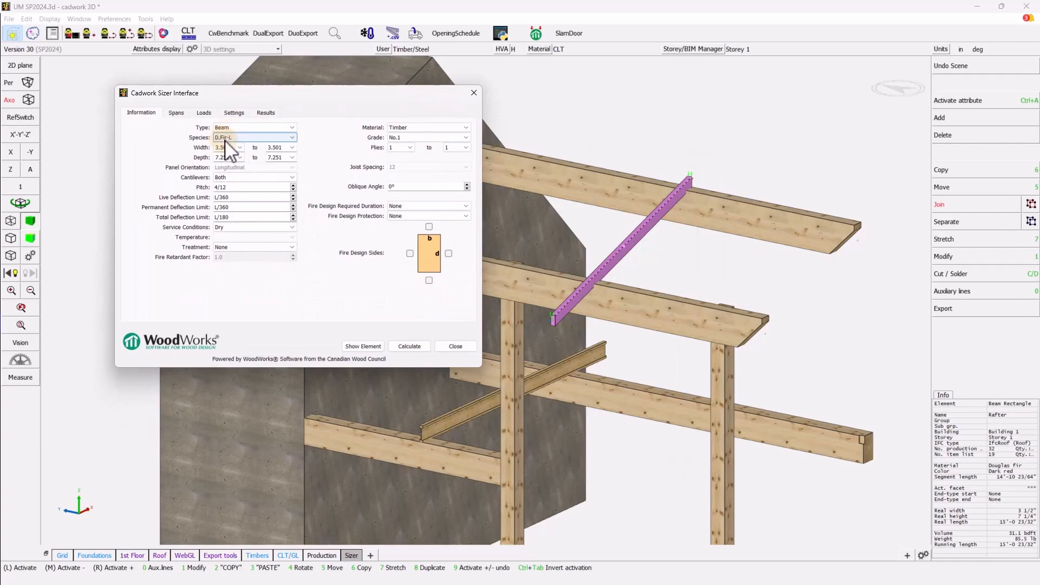
{"action": "left_click", "coordinate": [410, 138]}
{"action": "left_click", "coordinate": [403, 144]}
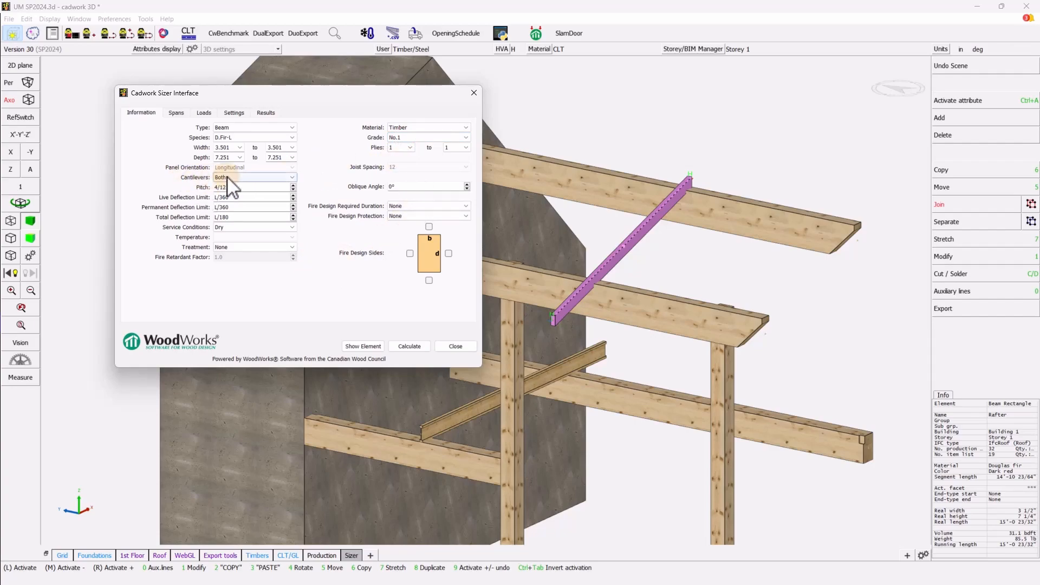
- Move the Sizer dialog to the left edge and zoom to a top view of the rafter's upper end
{"action": "scroll", "coordinate": [497, 323], "scroll_direction": "up", "scroll_amount": 3}
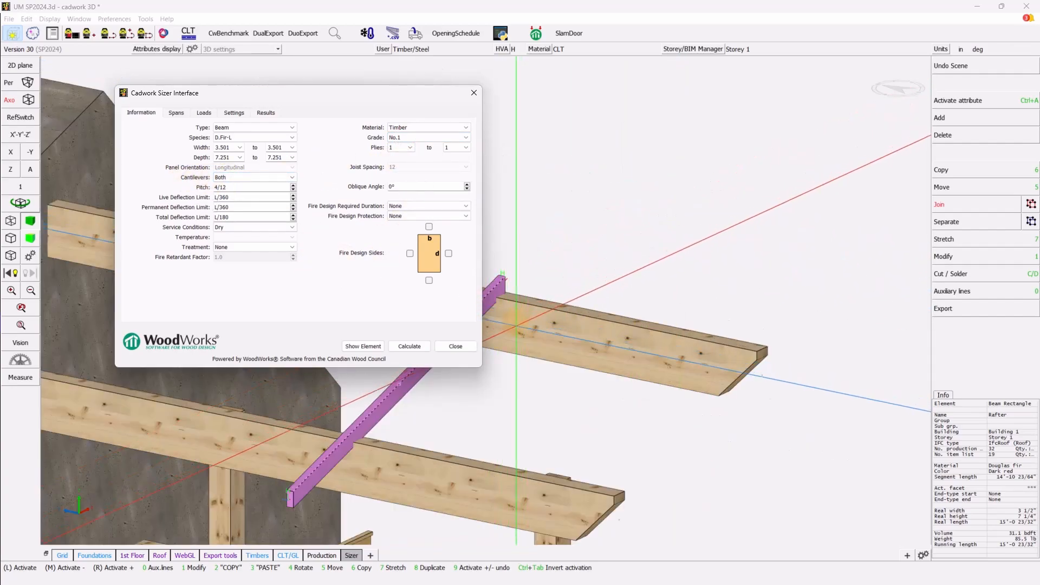
{"action": "scroll", "coordinate": [500, 317], "scroll_direction": "down", "scroll_amount": 3}
{"action": "left_click_drag", "start_coordinate": [411, 97], "coordinate": [284, 97]}
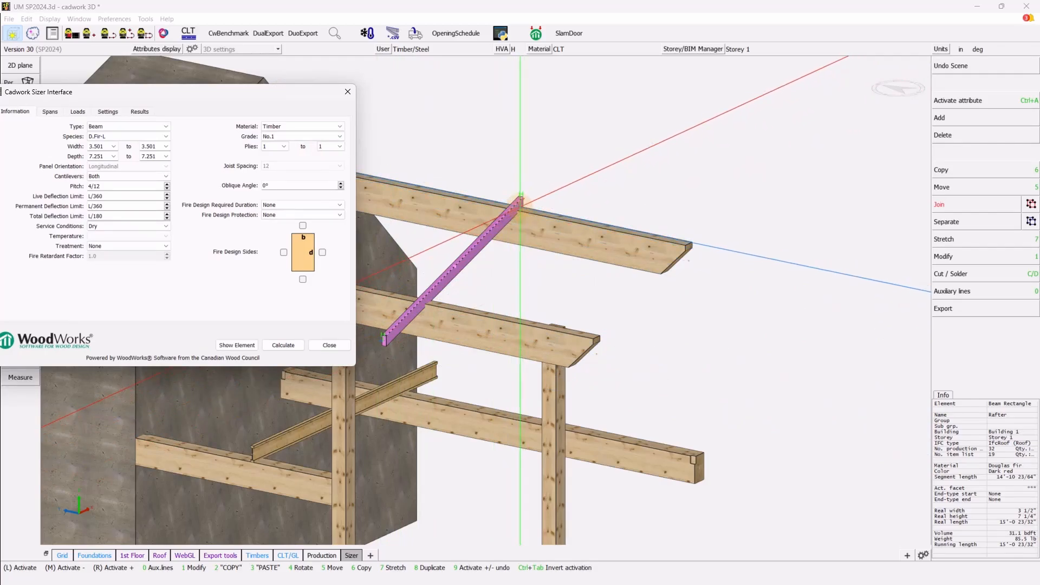
{"action": "scroll", "coordinate": [523, 212], "scroll_direction": "up", "scroll_amount": 4}
{"action": "left_click_drag", "start_coordinate": [485, 299], "coordinate": [485, 297], "text": "ctrl"}
{"action": "scroll", "coordinate": [485, 287], "scroll_direction": "up", "scroll_amount": 2}
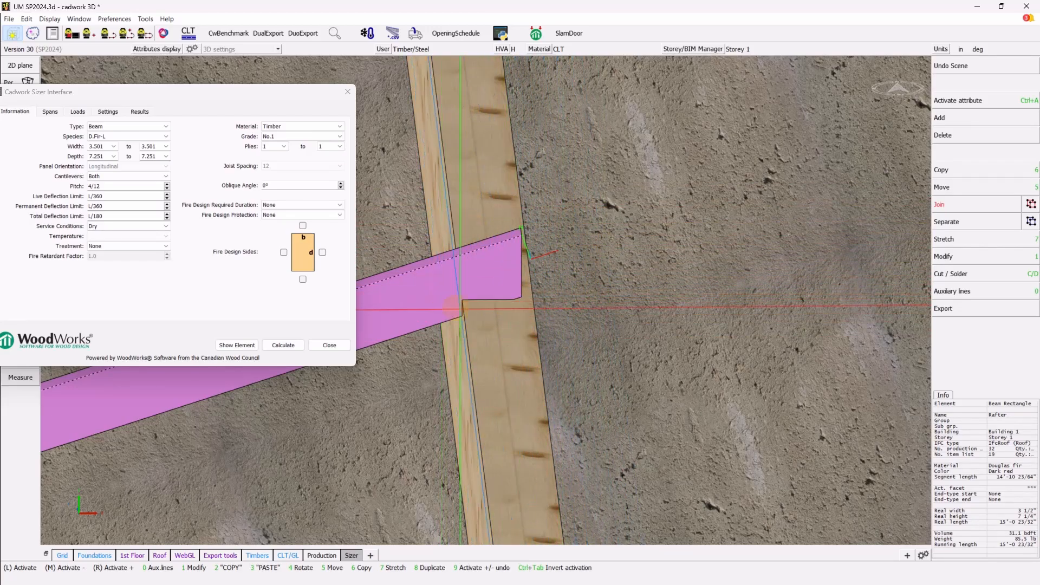
- Enable manual spans for the rafter and delete the extra span values after 4.37934 ft
{"action": "left_click", "coordinate": [49, 113]}
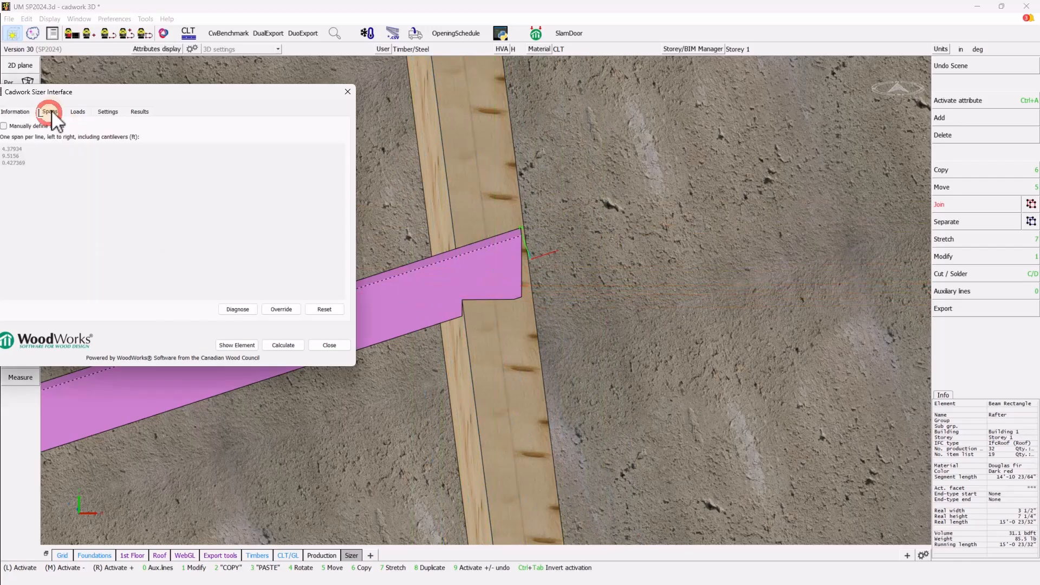
{"action": "left_click_drag", "start_coordinate": [75, 92], "coordinate": [162, 84]}
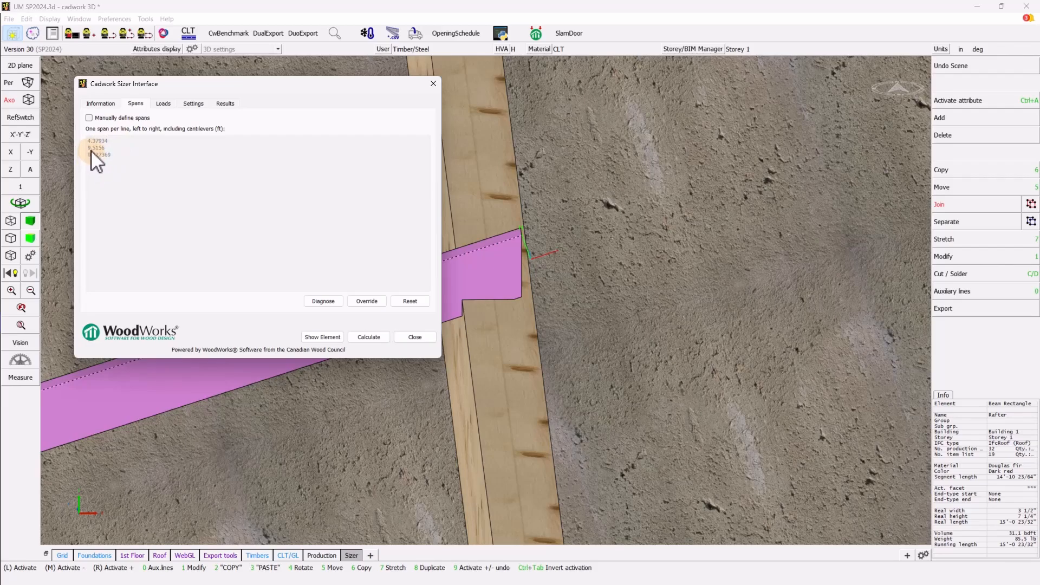
{"action": "left_click", "coordinate": [89, 118]}
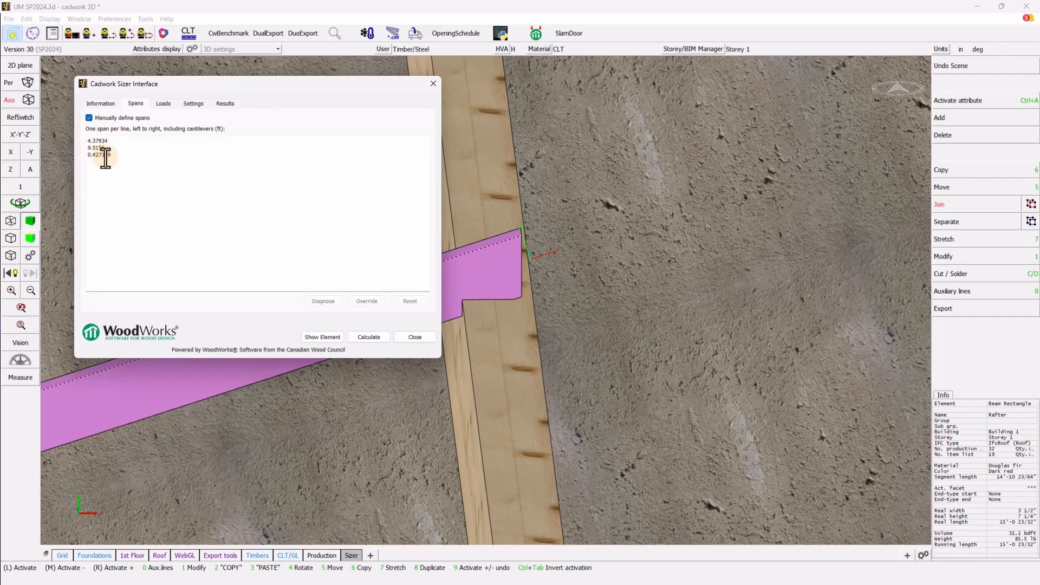
{"action": "left_click_drag", "start_coordinate": [111, 155], "coordinate": [64, 158]}
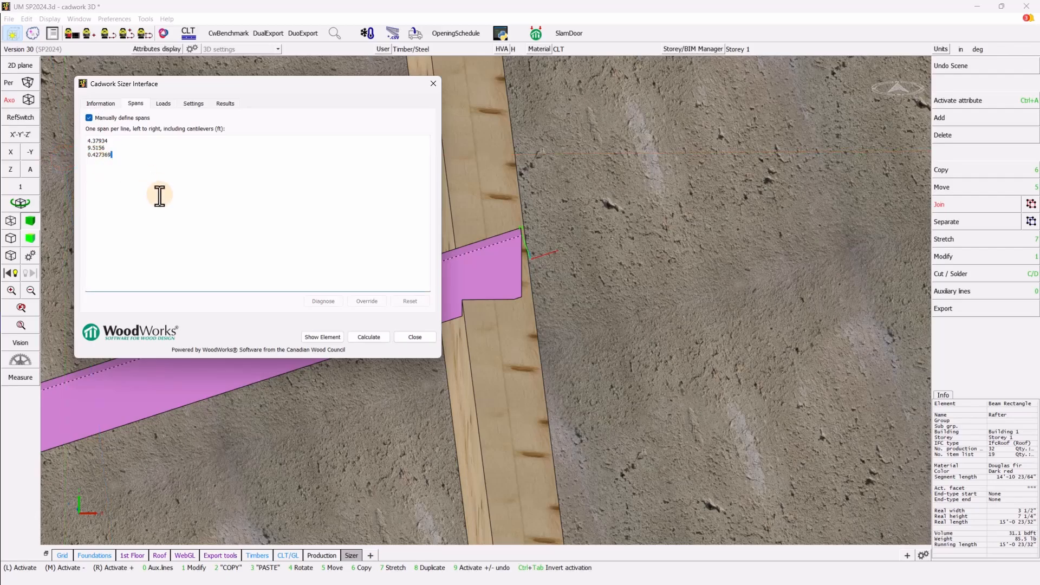
{"action": "key", "text": "BackSpace"}
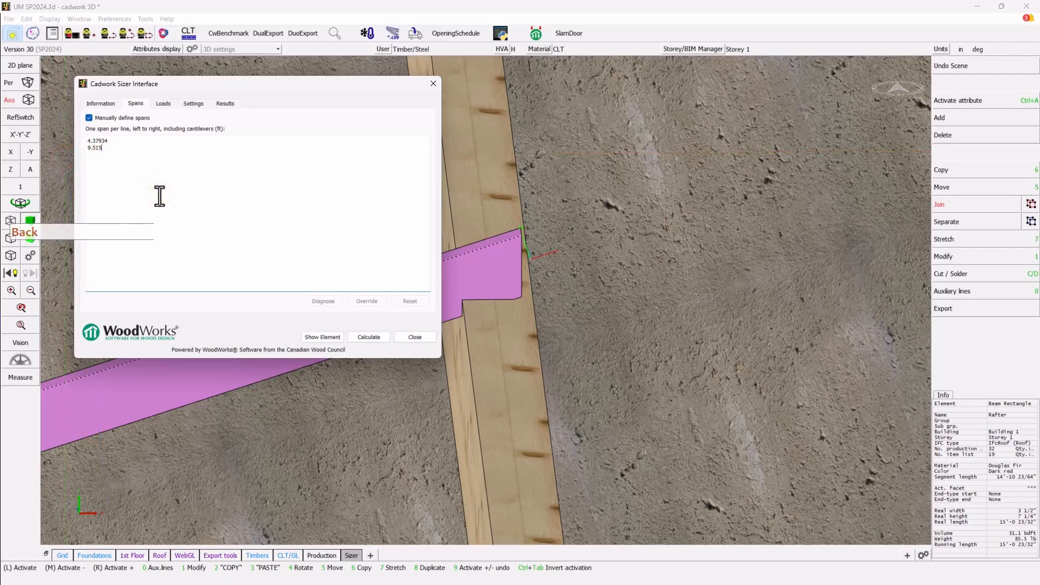
{"action": "key", "text": "BackSpace"}
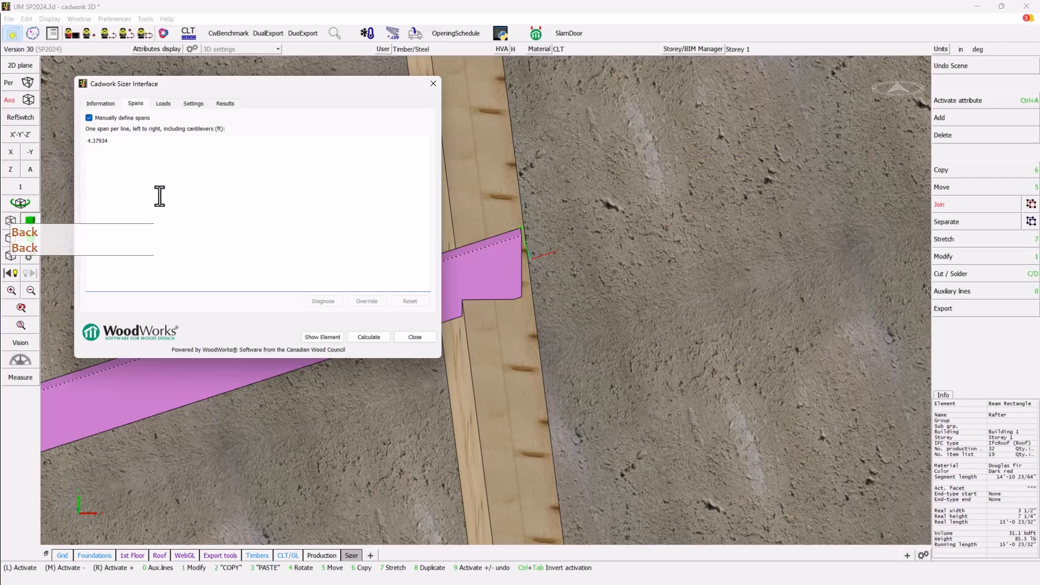
- Enter a 10 ft second span and set the rafter's cantilever to Left only
{"action": "type", "text": "10"}
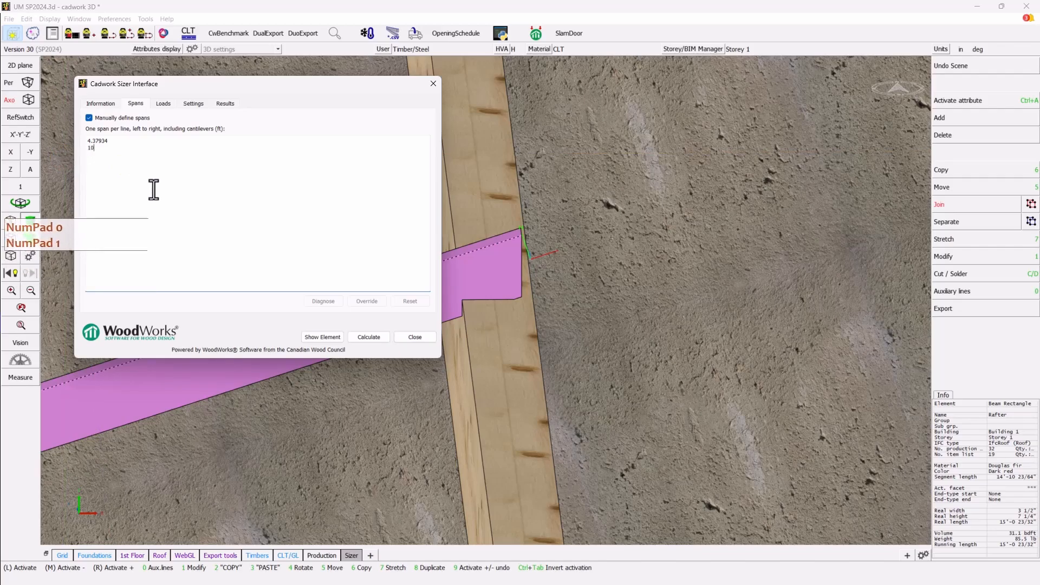
{"action": "left_click", "coordinate": [101, 103]}
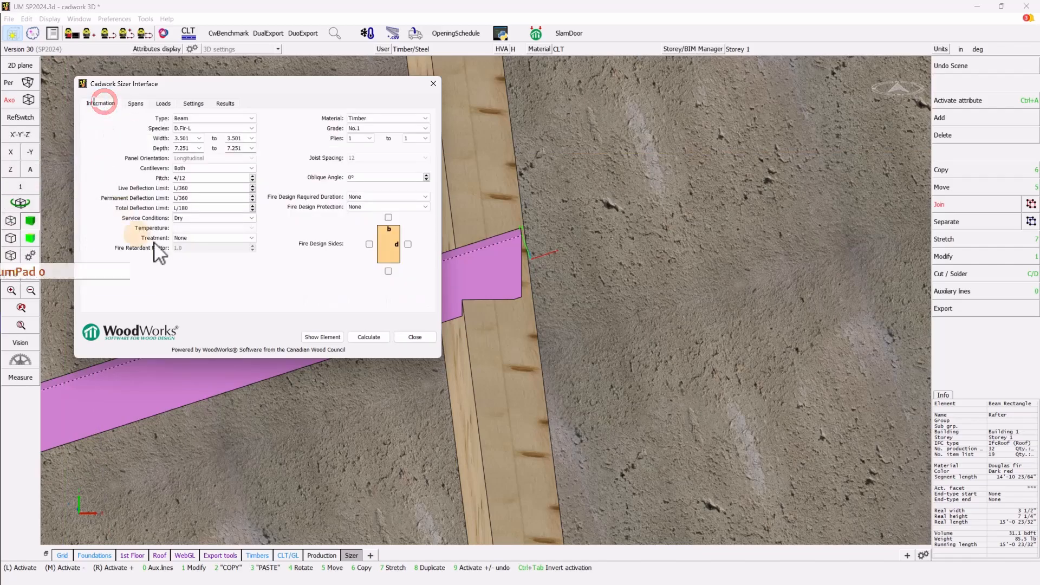
{"action": "left_click", "coordinate": [250, 168]}
{"action": "left_click", "coordinate": [211, 184]}
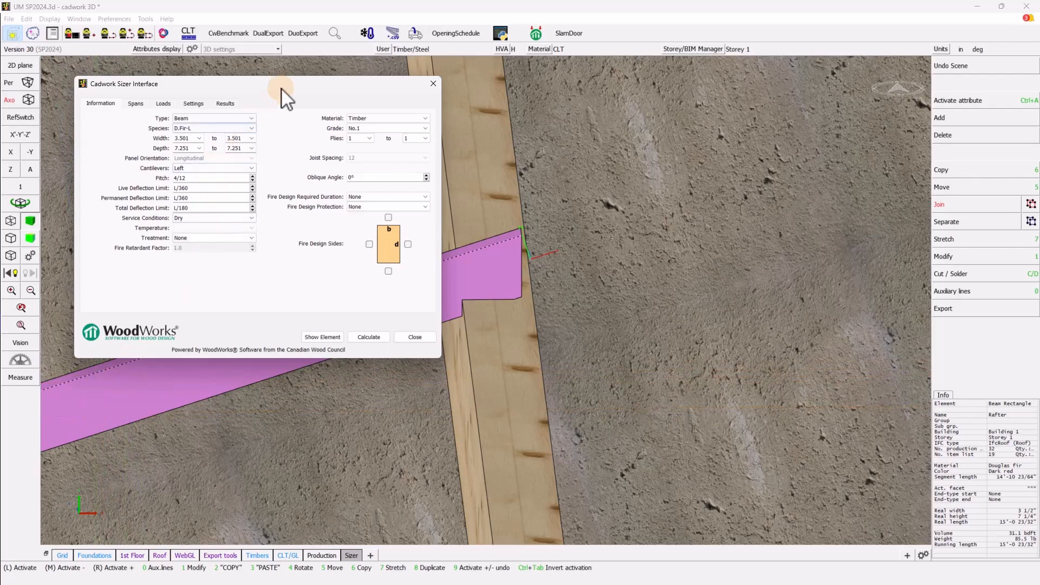
{"action": "left_click_drag", "start_coordinate": [280, 83], "coordinate": [308, 72]}
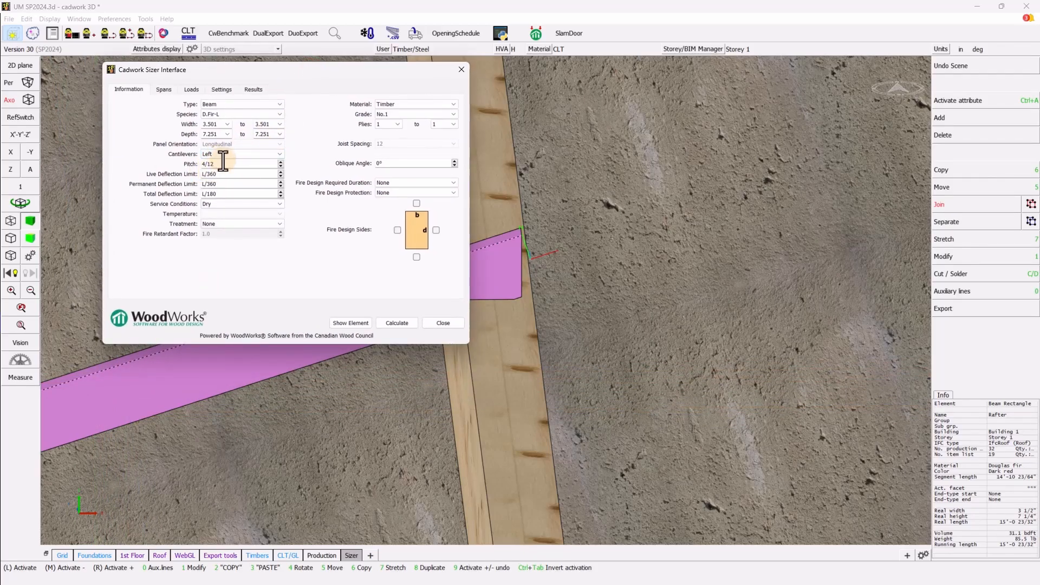
- Apply the Roof-1 load preset to the rafter
{"action": "left_click", "coordinate": [193, 89]}
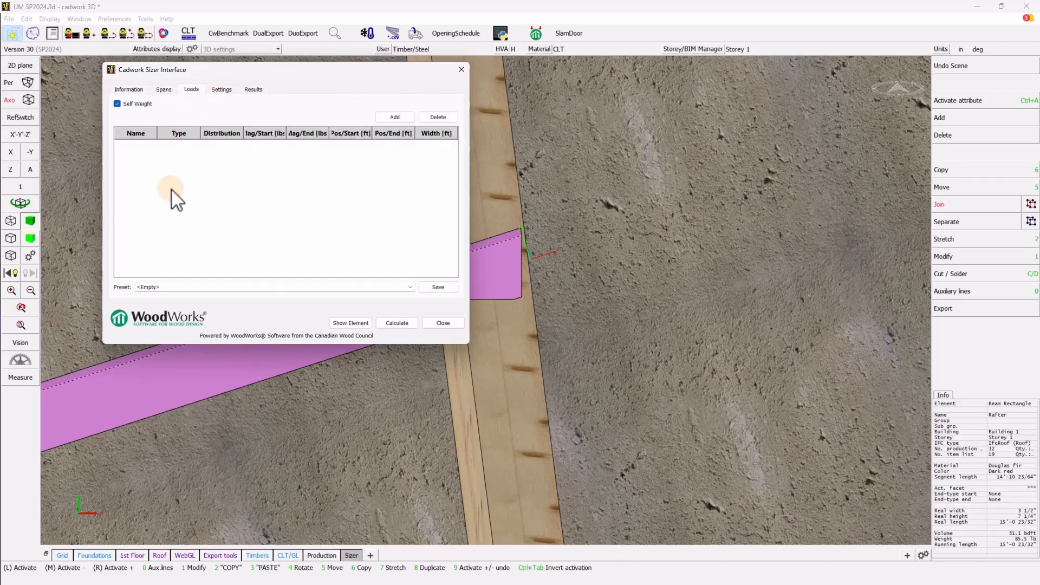
{"action": "left_click", "coordinate": [157, 314]}
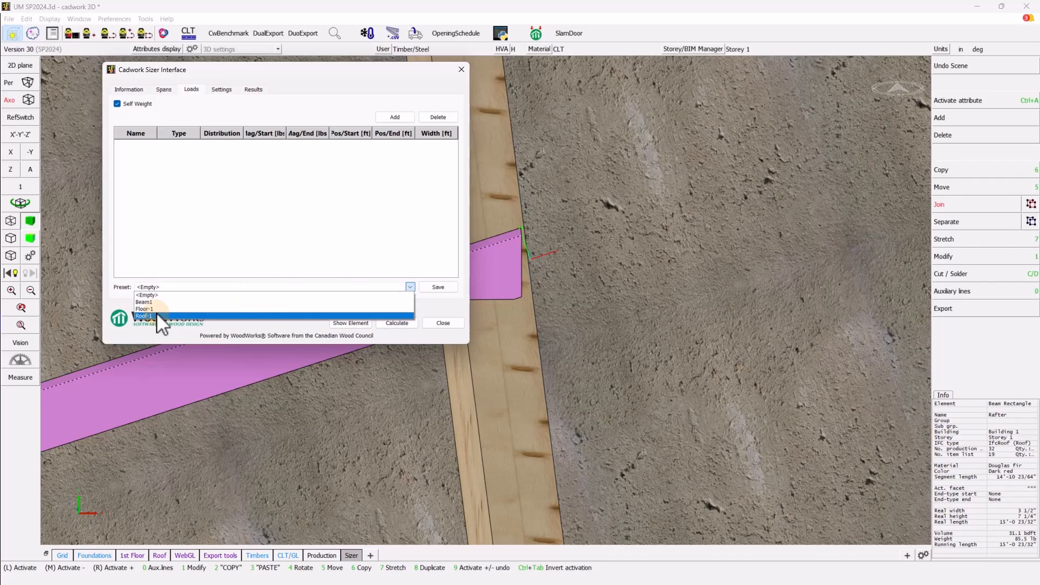
{"action": "left_click", "coordinate": [156, 314]}
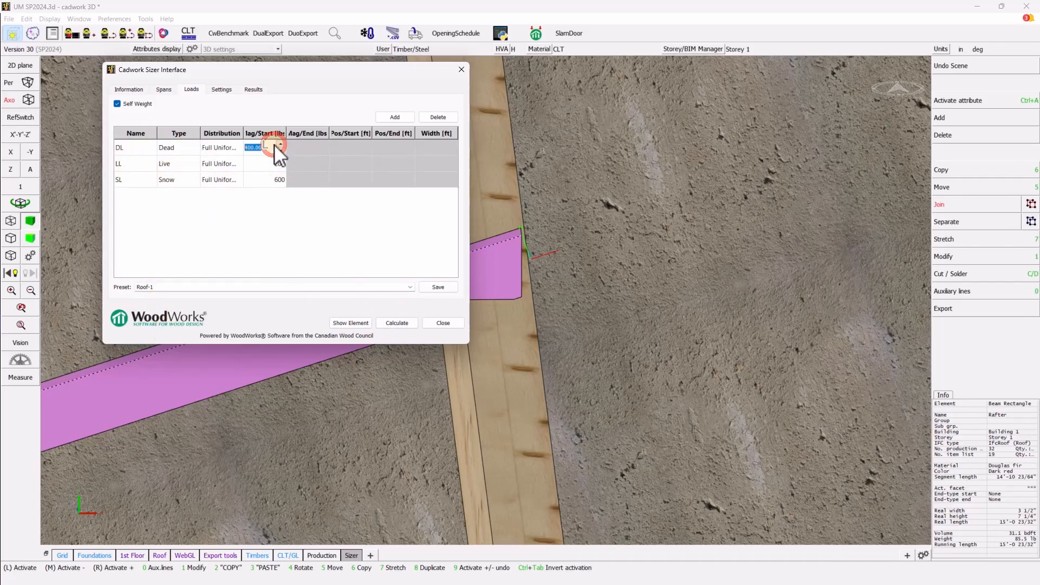
- Set the rafter's dead, live and snow loads to 100, 120 and 200
{"action": "mouse_move", "coordinate": [249, 148]}
{"action": "left_mouse_down"}
{"action": "mouse_move", "coordinate": [221, 151]}
{"action": "mouse_move", "coordinate": [237, 144]}
{"action": "left_mouse_up"}
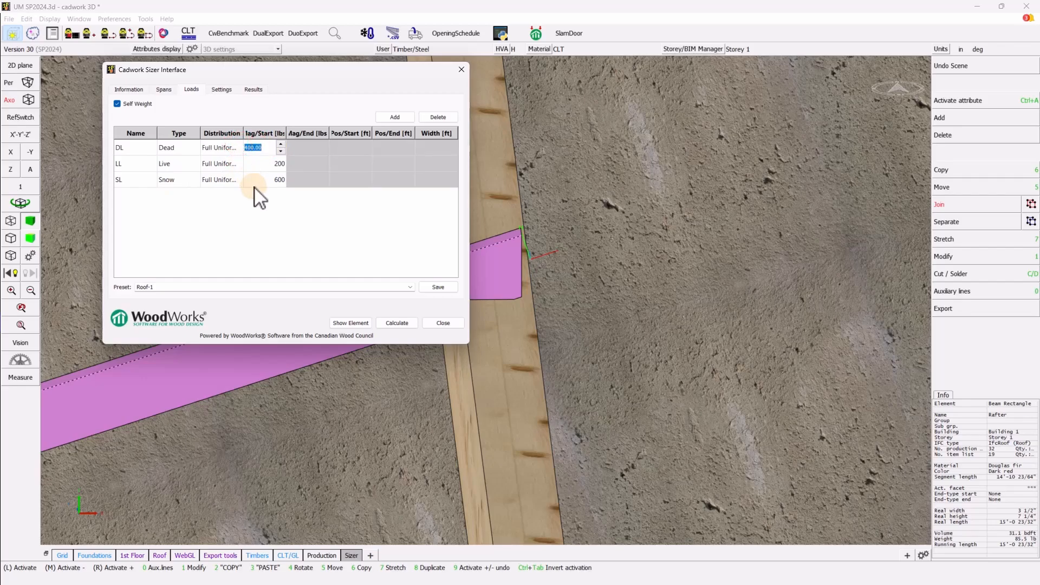
{"action": "type", "text": "10"}
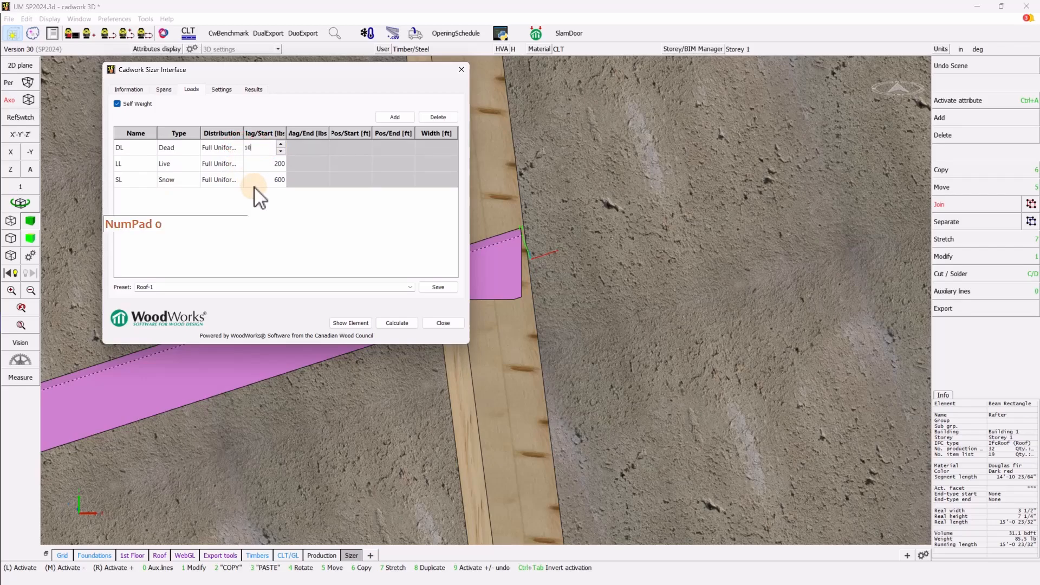
{"action": "type", "text": "0"}
{"action": "double_click", "coordinate": [255, 163]}
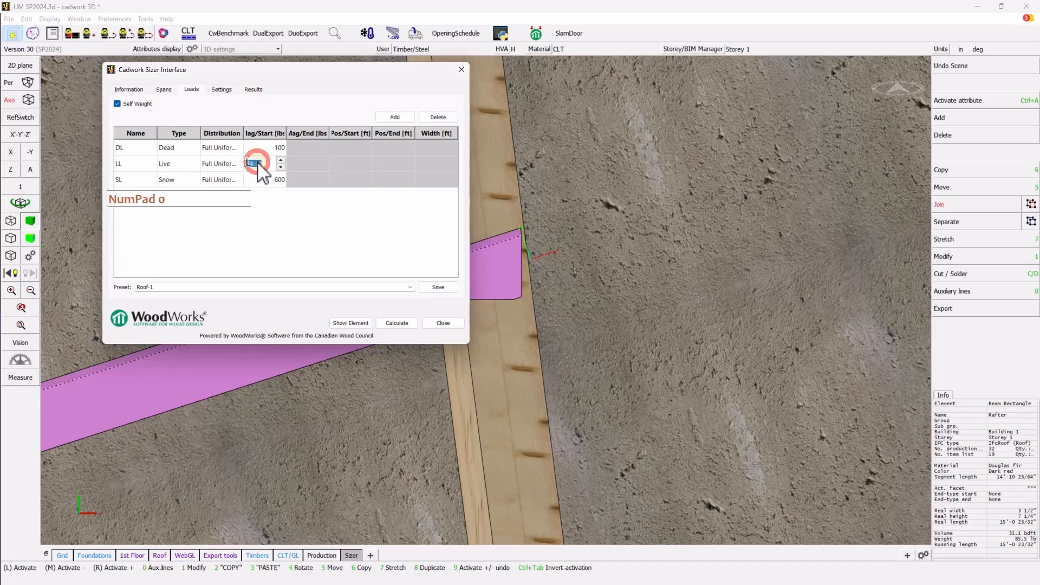
{"action": "type", "text": "120"}
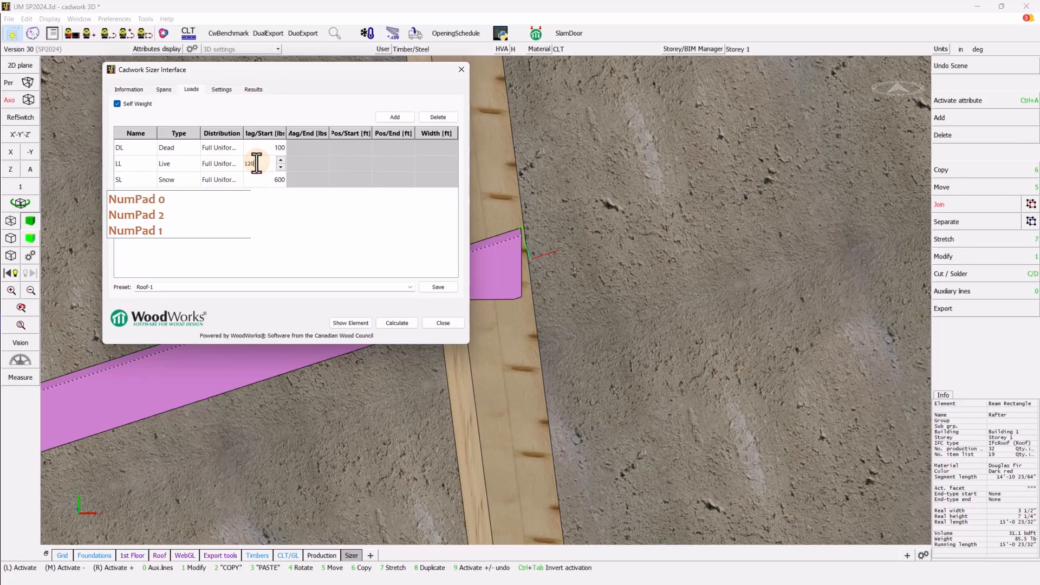
{"action": "double_click", "coordinate": [262, 179]}
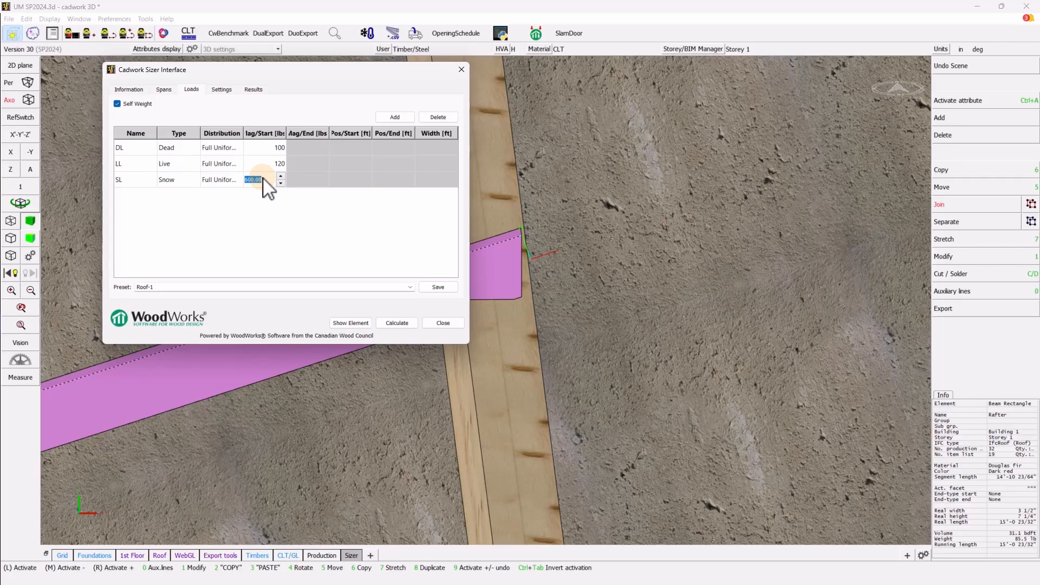
{"action": "type", "text": "200"}
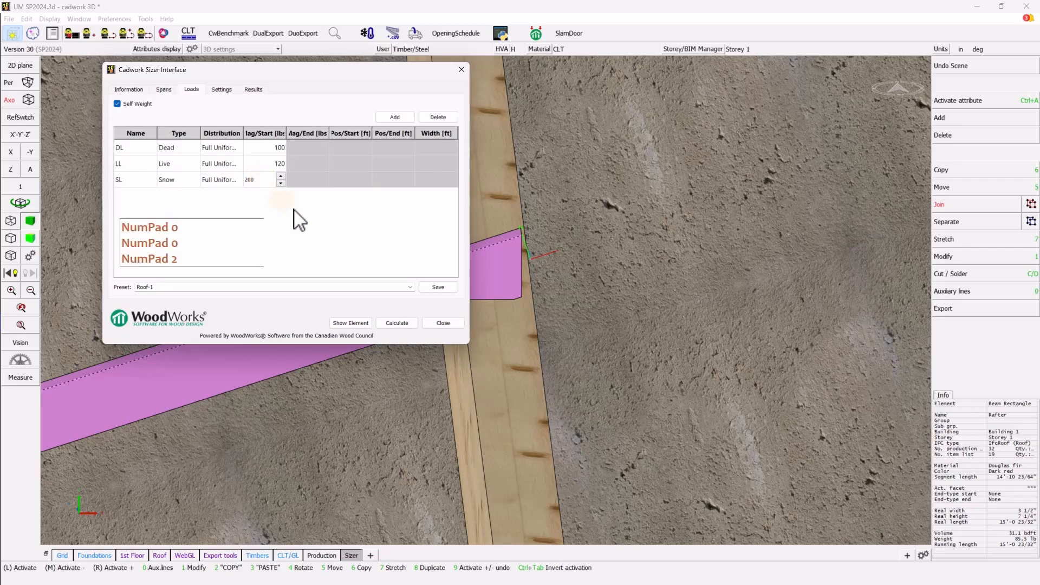
{"action": "left_click", "coordinate": [300, 219]}
- Calculate the 3.501 x 7.251 rafter (89% bending, 65% shear) and send it to WoodWorks Sizer
{"action": "left_click", "coordinate": [385, 323]}
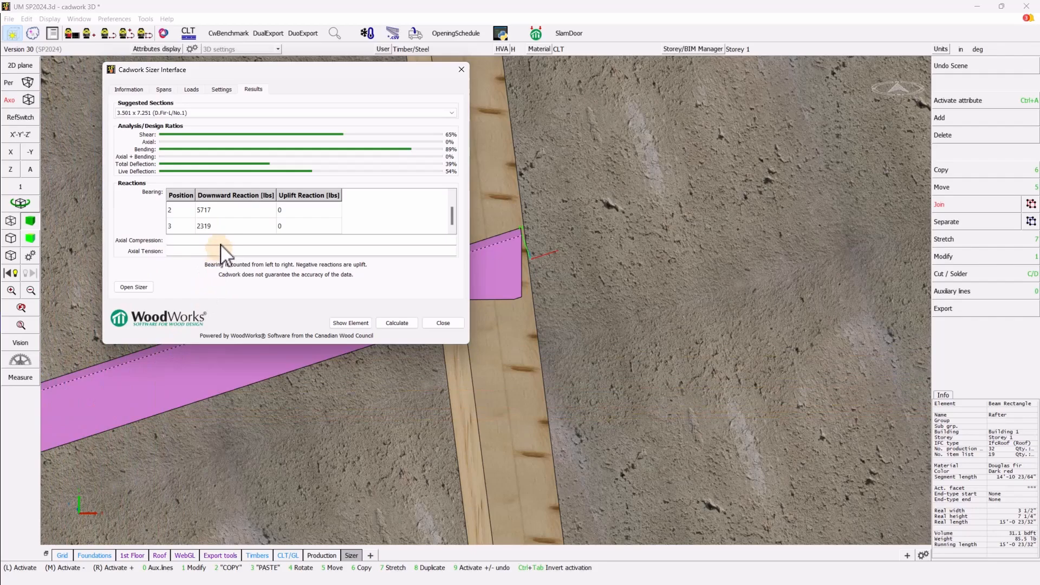
{"action": "left_click", "coordinate": [139, 288]}
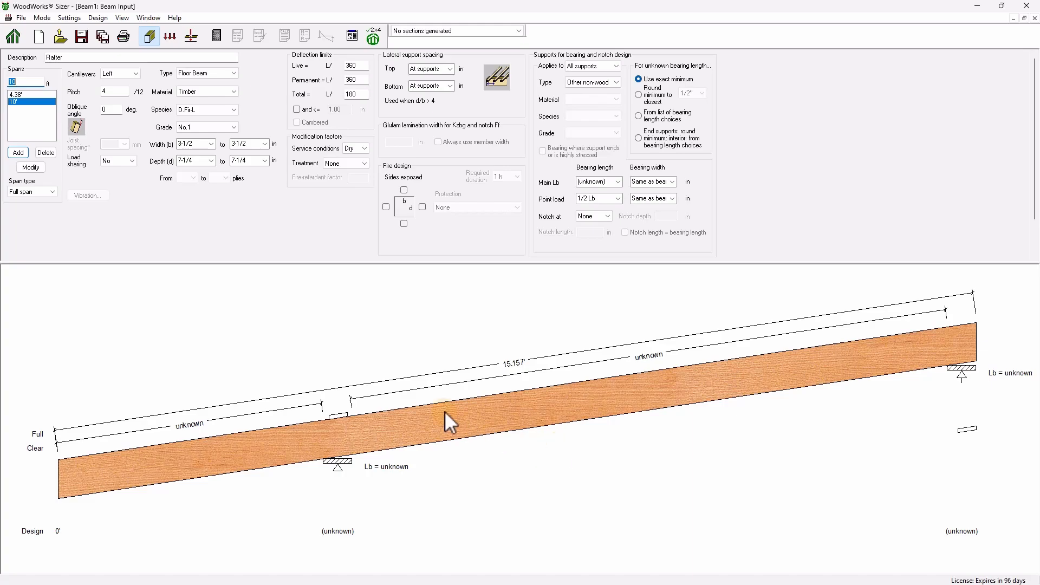
- Close WoodWorks Sizer and the Sizer Interface, then zoom the view on the pink rafter
{"action": "left_click", "coordinate": [1026, 5]}
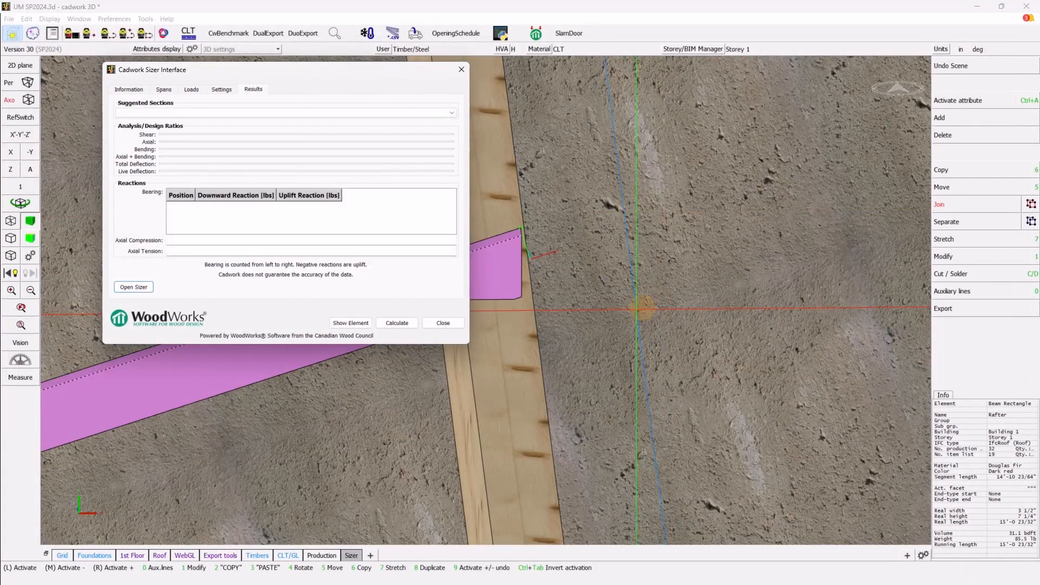
{"action": "left_click", "coordinate": [430, 321]}
{"action": "scroll", "coordinate": [480, 306], "scroll_direction": "down", "scroll_amount": 6}
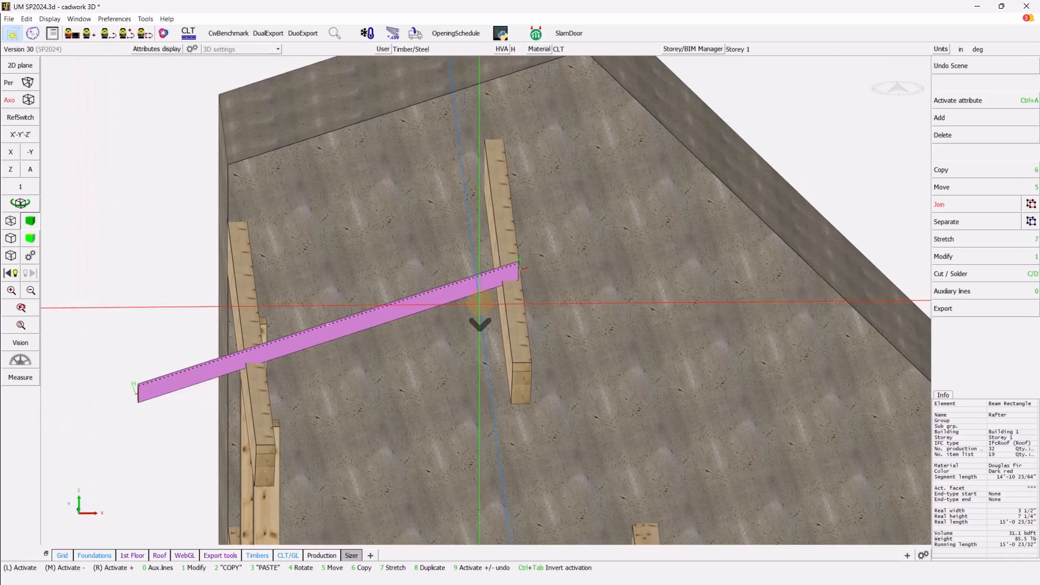
{"action": "scroll", "coordinate": [485, 301], "scroll_direction": "up", "scroll_amount": 2}
{"action": "scroll", "coordinate": [486, 301], "scroll_direction": "down", "scroll_amount": 4}
{"action": "scroll", "coordinate": [484, 299], "scroll_direction": "down", "scroll_amount": 5, "text": "ctrl"}
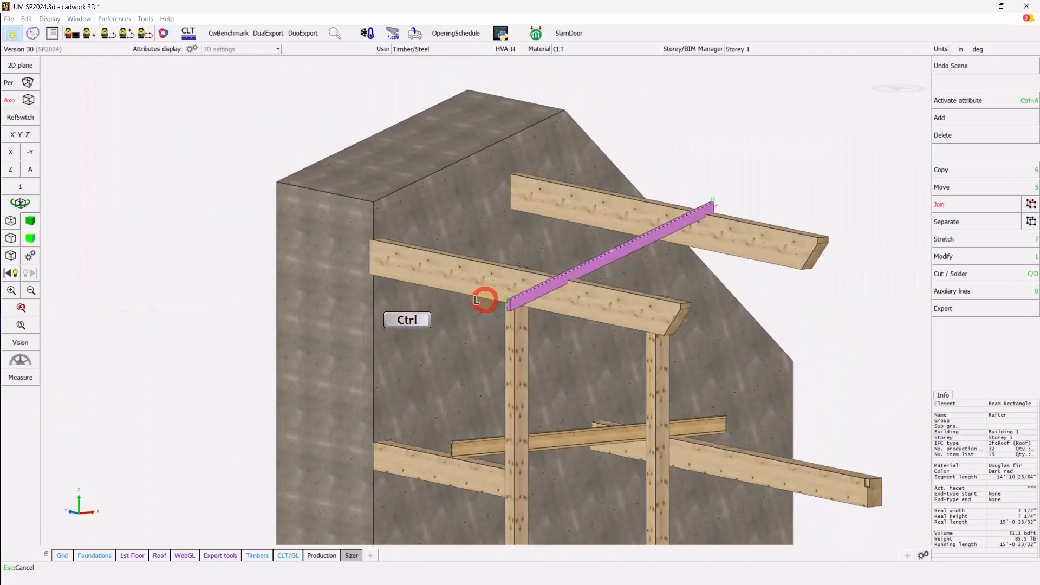